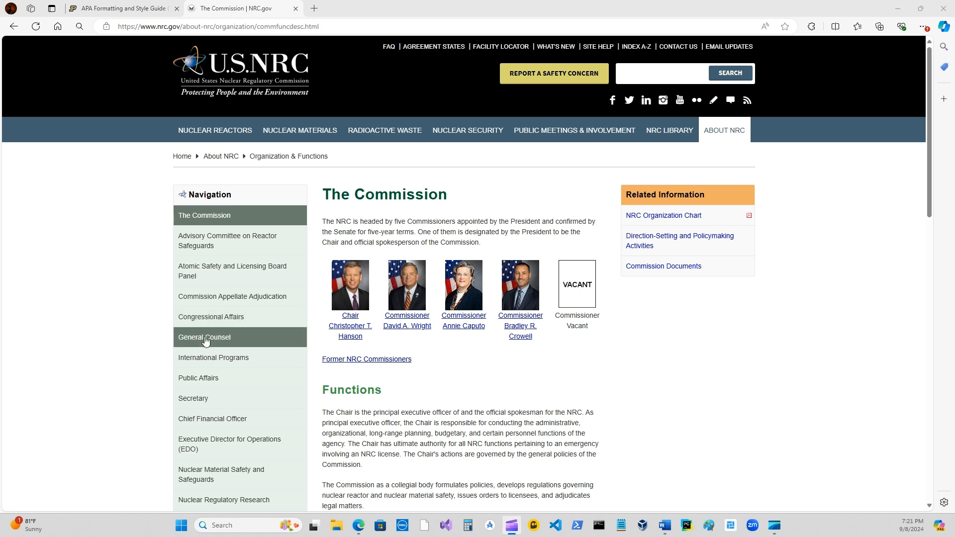
Switch to Word, create a blank document and maximize its window.
{"action": "left_click", "coordinate": [181, 525]}
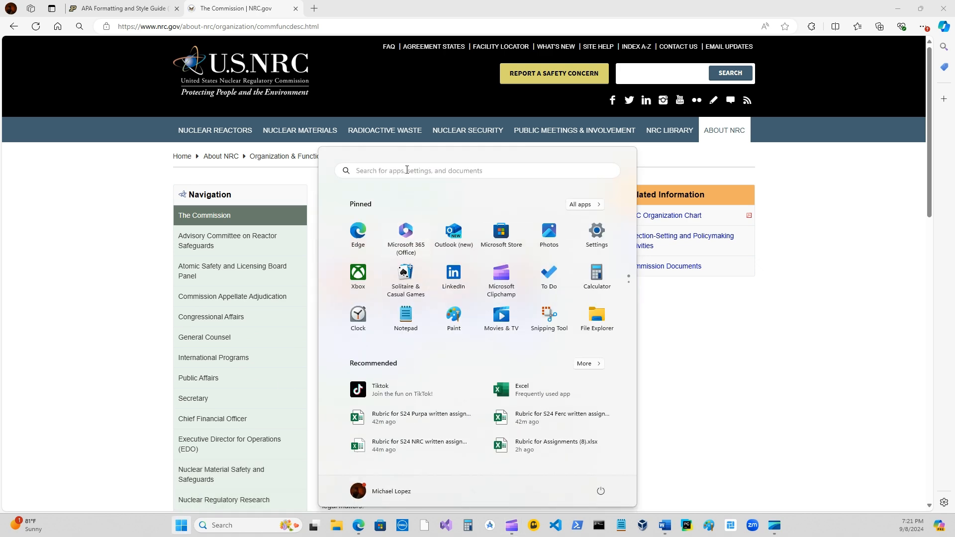
{"action": "left_click", "coordinate": [383, 170]}
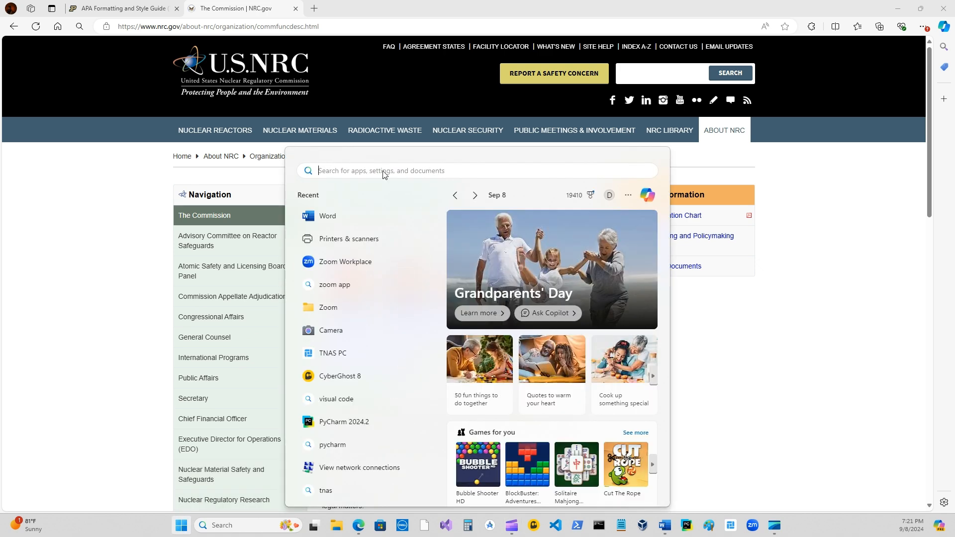
{"action": "type", "text": "word"}
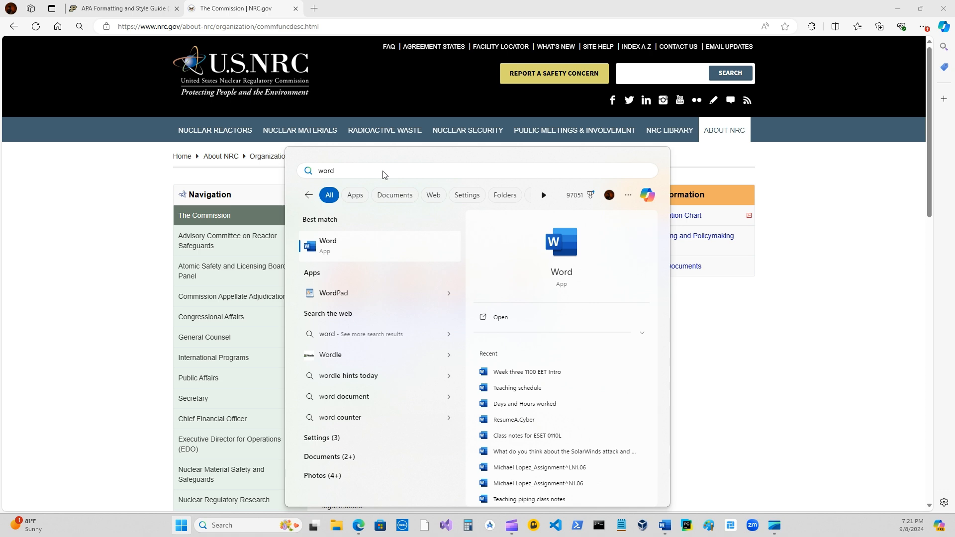
{"action": "left_click", "coordinate": [336, 249]}
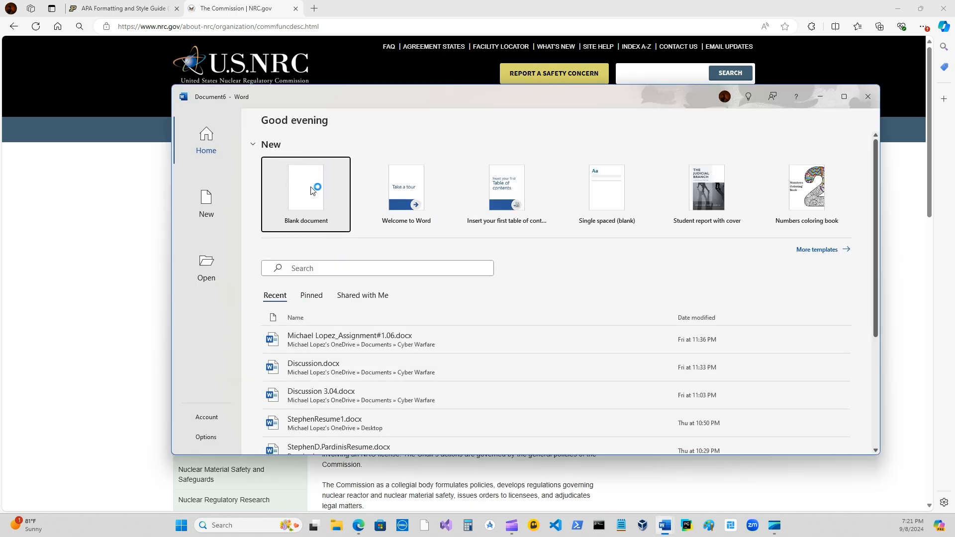
{"action": "left_click", "coordinate": [312, 187]}
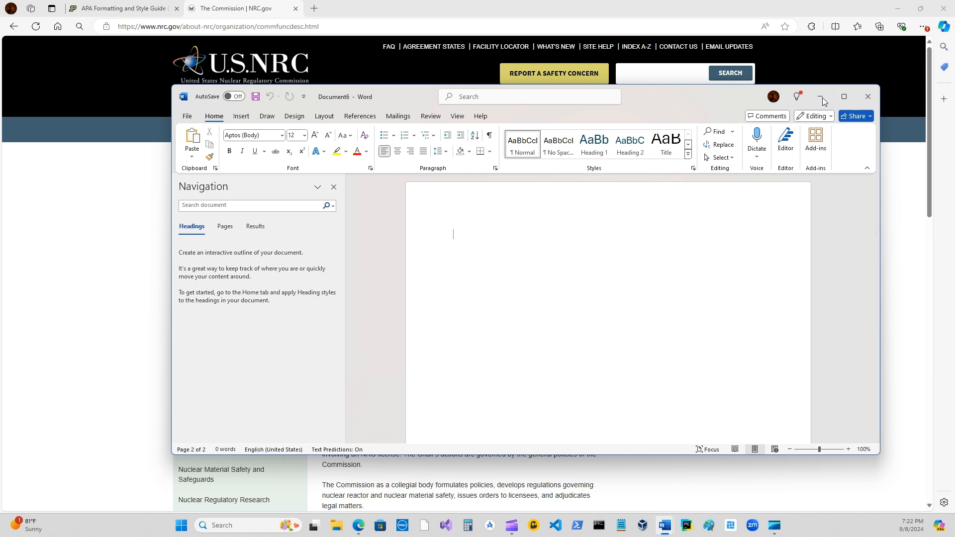
{"action": "left_click", "coordinate": [846, 103]}
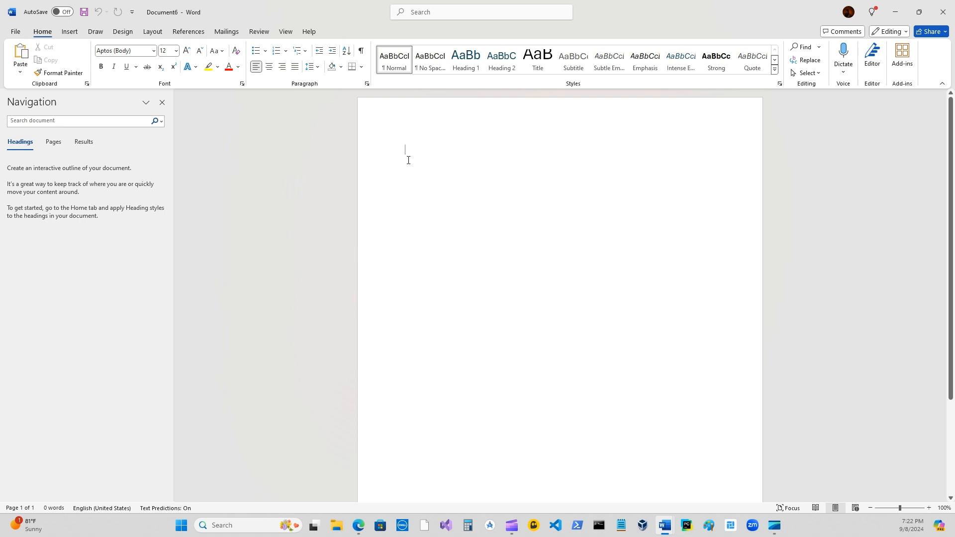
Enter the paper heading lines "Class", "Date" and "Instructor", followed by the word "Title" spaced out to roughly the middle of its line.
{"action": "type", "text": "Class "}
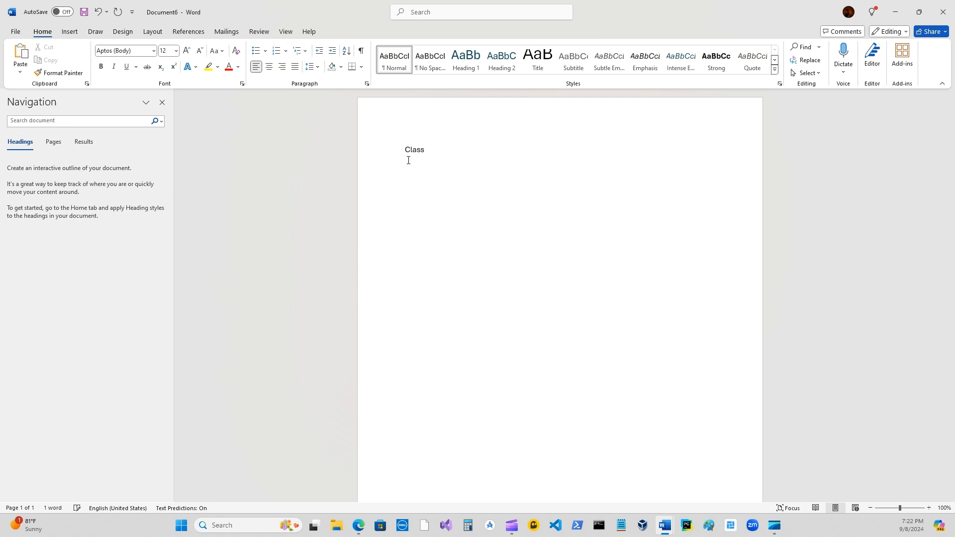
{"action": "type", "text": "Date"}
{"action": "key", "text": "Return"}
{"action": "type", "text": "Instructo"}
{"action": "type", "text": "r"}
{"action": "type", "text": "        Title"}
Insert a byline between the "Instructor" and "Title" lines, made of "By" and the author's name.
{"action": "key", "text": "Left"}
{"action": "key", "text": "Left"}
{"action": "key", "text": "Left"}
{"action": "key", "text": "Left"}
{"action": "key", "text": "Left"}
{"action": "key", "text": "Left"}
{"action": "key", "text": "Left"}
{"action": "key", "text": "Left"}
{"action": "key", "text": "Left"}
{"action": "key", "text": "Left"}
{"action": "key", "text": "Left"}
{"action": "key", "text": "Left"}
{"action": "key", "text": "Left"}
{"action": "key", "text": "Left"}
{"action": "key", "text": "Left"}
{"action": "key", "text": "Left"}
{"action": "key", "text": "Left"}
{"action": "key", "text": "Left"}
{"action": "key", "text": "Left"}
{"action": "key", "text": "Left"}
{"action": "key", "text": "Left"}
{"action": "key", "text": "Left"}
{"action": "key", "text": "Left"}
{"action": "key", "text": "Left"}
{"action": "key", "text": "Left"}
{"action": "key", "text": "Left"}
{"action": "key", "text": "Left"}
{"action": "key", "text": "Left"}
{"action": "key", "text": "Left"}
{"action": "key", "text": "Left"}
{"action": "key", "text": "Left"}
{"action": "key", "text": "Left"}
{"action": "key", "text": "Left"}
{"action": "key", "text": "Left"}
{"action": "key", "text": "Left"}
{"action": "key", "text": "Left"}
{"action": "key", "text": "Left"}
{"action": "key", "text": "Left"}
{"action": "key", "text": "Left"}
{"action": "key", "text": "Left"}
{"action": "key", "text": "Return"}
{"action": "type", "text": "By Mike Lopez"}
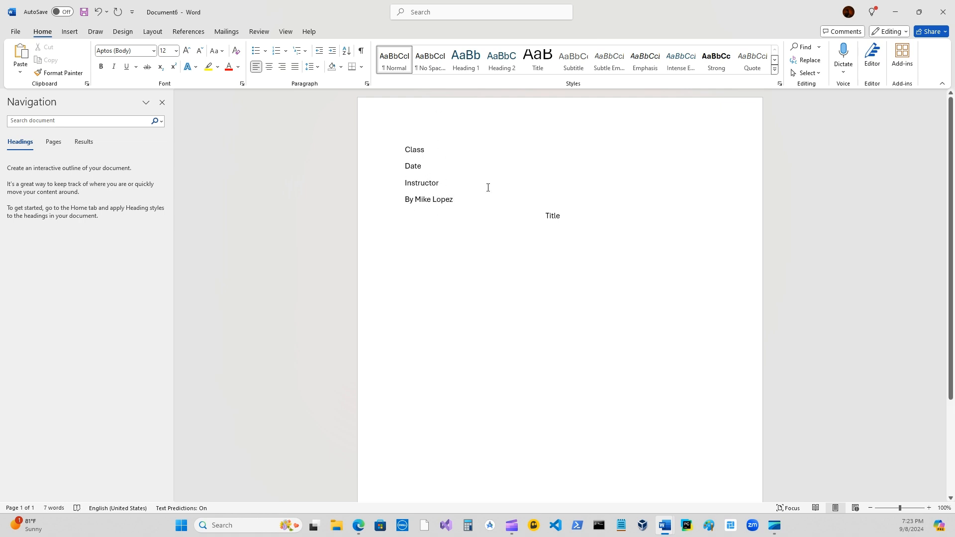
Shift the word "Title" slightly to the left by removing a few of the spaces in front of it.
{"action": "left_click", "coordinate": [548, 214]}
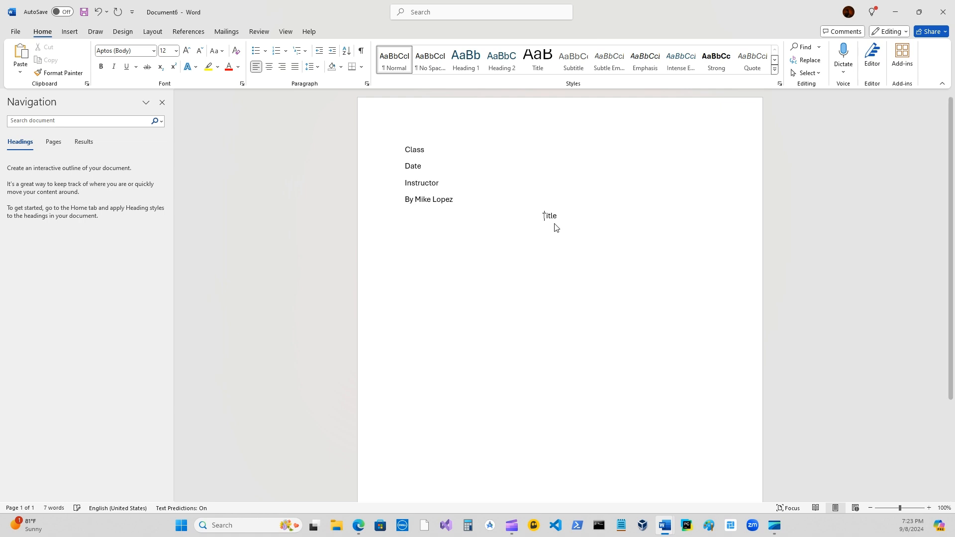
{"action": "key", "text": "BackSpace"}
{"action": "key", "text": "BackSpace"}
{"action": "key", "text": "BackSpace"}
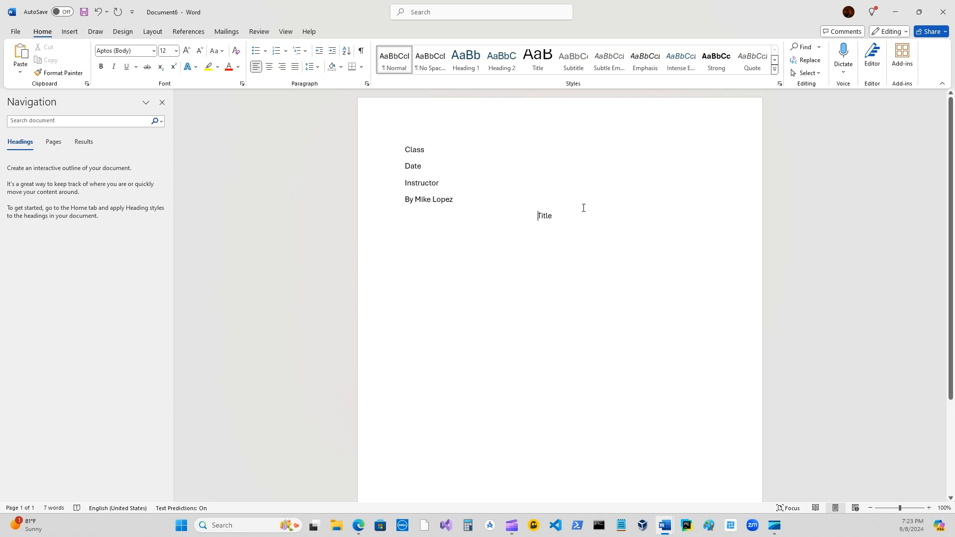
Leave a blank line below the title and add "Summary" with placeholder text, plus a second placeholder paragraph "Kjmopikjoijoijoijoijoi.".
{"action": "left_click", "coordinate": [571, 214]}
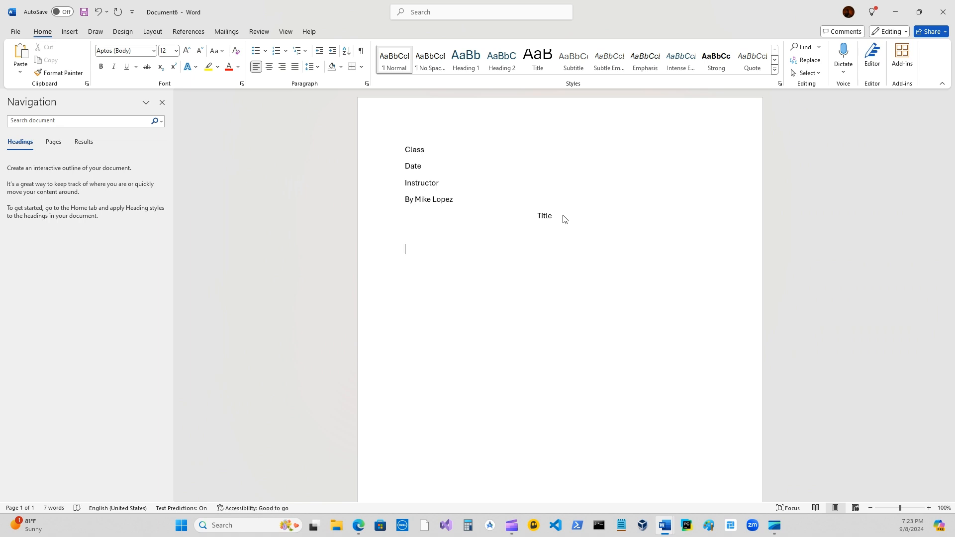
{"action": "type", "text": "Summary jniuohiuohiouhoiuhiuo"}
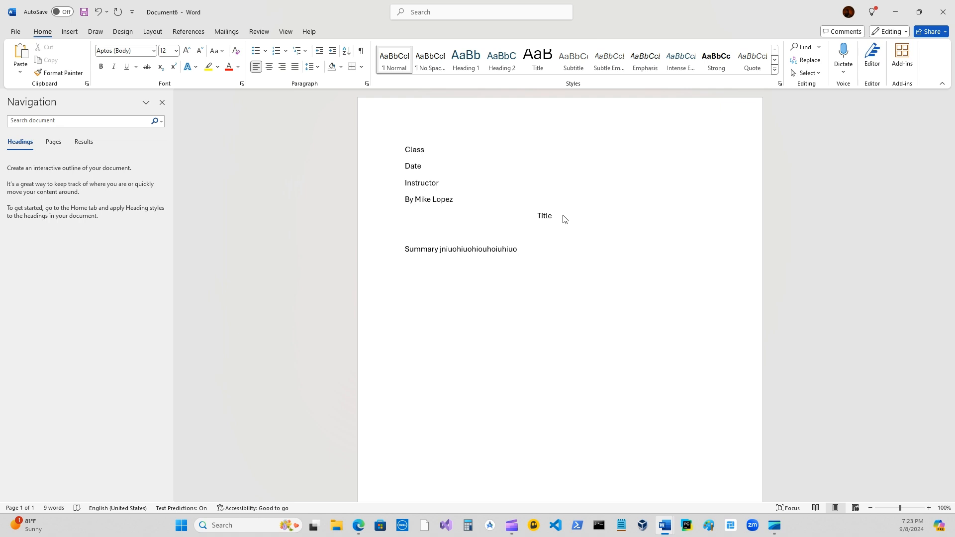
{"action": "key", "text": "Return"}
{"action": "type", "text": "kjmopikjoijoijoijoijoi."}
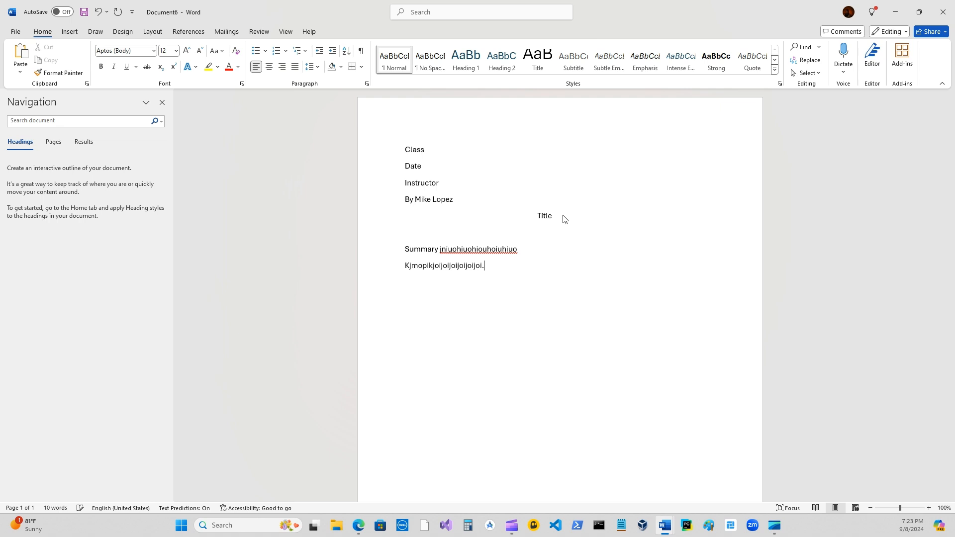
Add a "Reference" line below the placeholder paragraphs, leaving one blank line in between.
{"action": "key", "text": "Return"}
{"action": "key", "text": "Return"}
{"action": "type", "text": "Reference"}
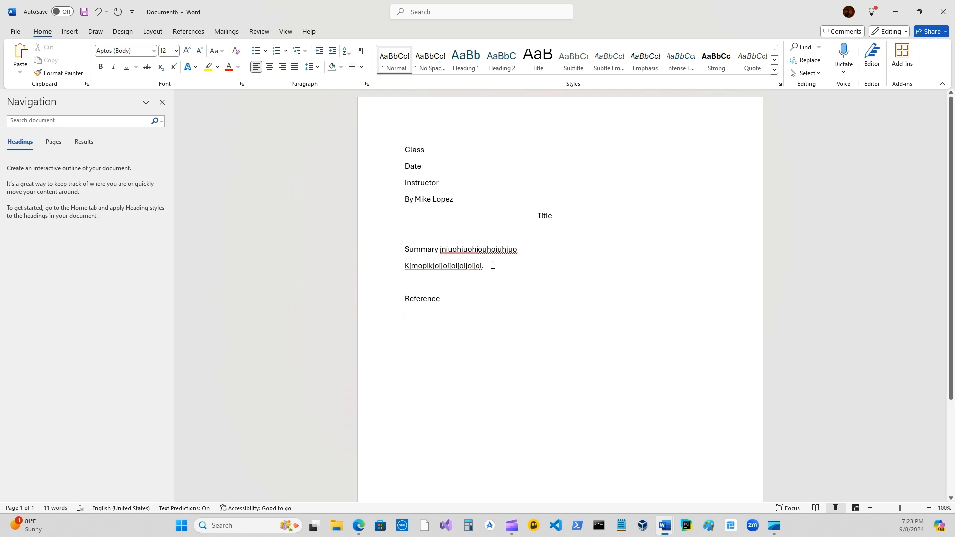
Extend the "Summary" paragraph with a second sentence starting with "The" and several lines of placeholder text ending in a period.
{"action": "double_click", "coordinate": [512, 253]}
{"action": "left_click", "coordinate": [526, 251]}
{"action": "type", "text": ". The "}
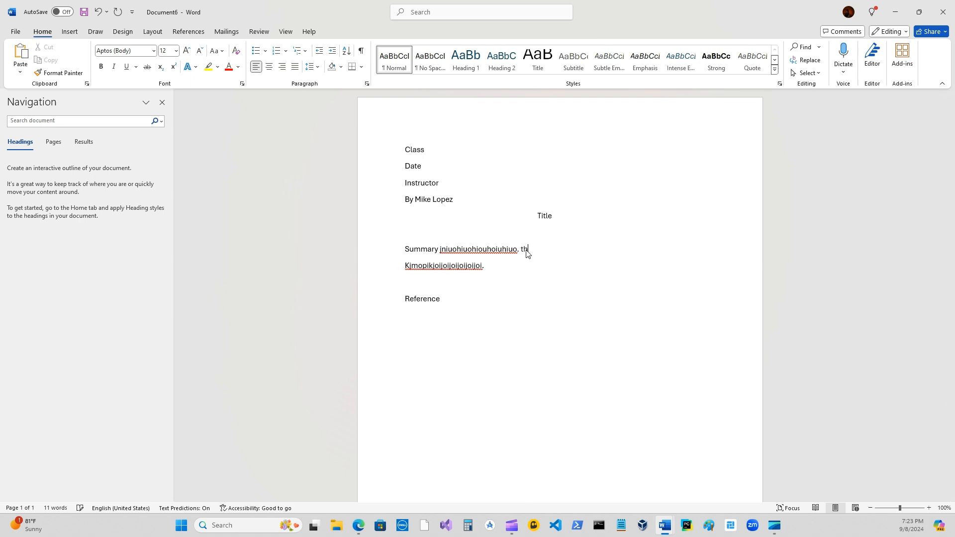
{"action": "type", "text": "oihsjdfoishjdofihsodifhois"}
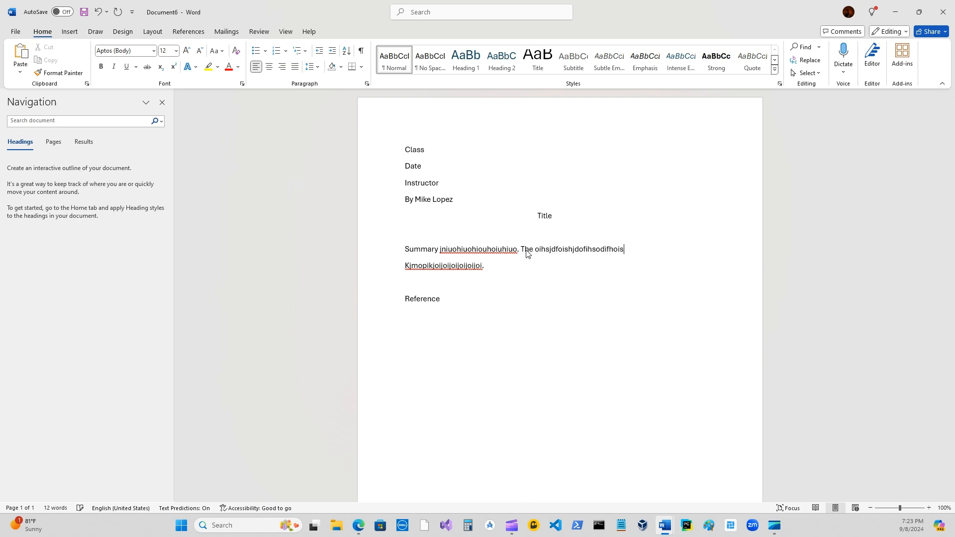
{"action": "type", "text": "goijasdfjgpoaisdjpgoisjgppsoidfjgps"}
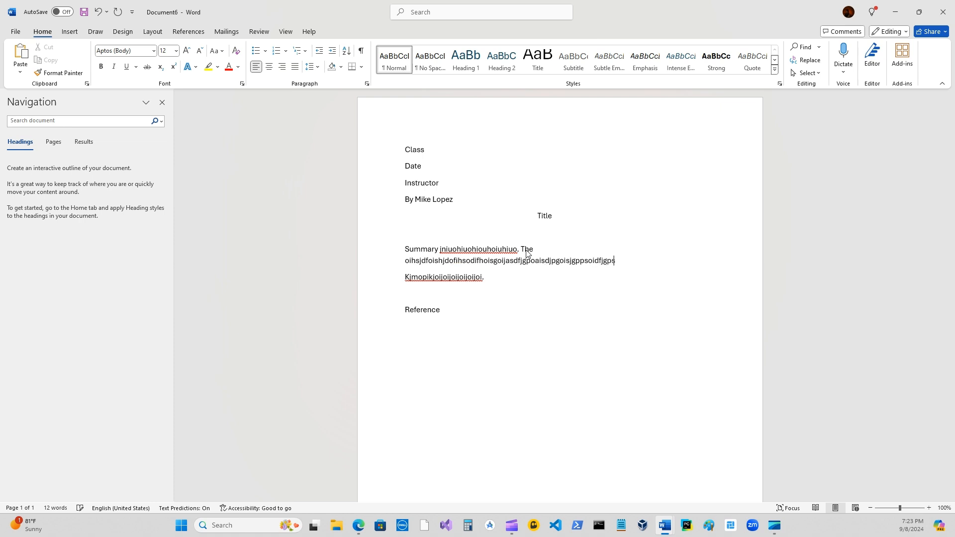
{"action": "type", "text": "odfjgpsojdfgposjdfpgosjupdofgjspdogfjpsodjgpsodjgfpsodjfposajdfp"}
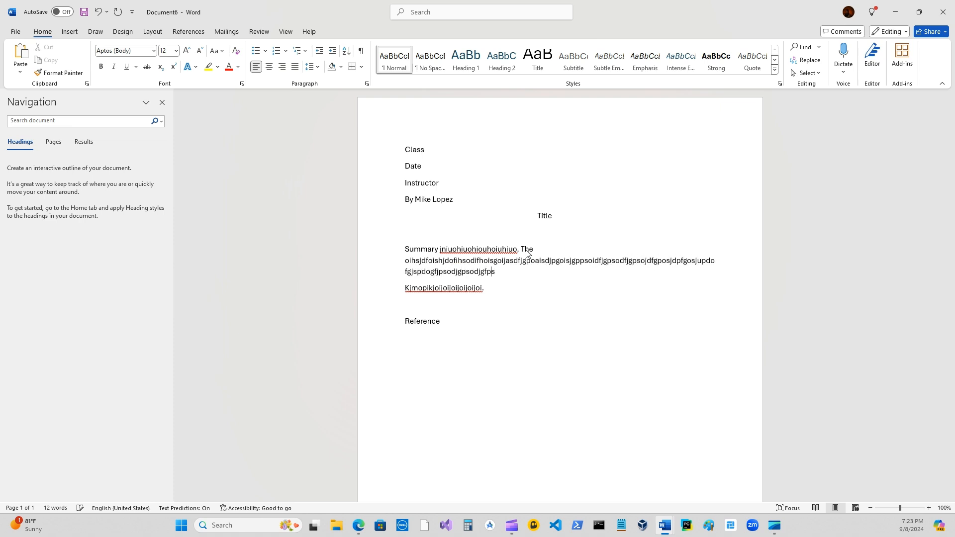
{"action": "type", "text": "osjadgpojsdagposjdgpojsdgposjdagposdajgpsdogjpgo."}
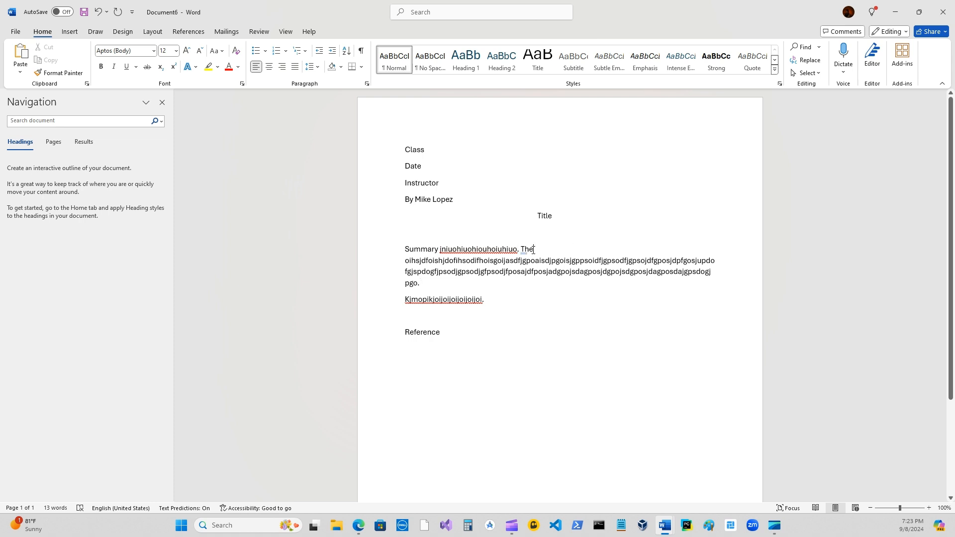
Delete the word "The" and the first few letters of the long placeholder string so it starts with "sjdfoish".
{"action": "key", "text": "Delete"}
{"action": "key", "text": "Delete"}
{"action": "key", "text": "Delete"}
{"action": "key", "text": "Delete"}
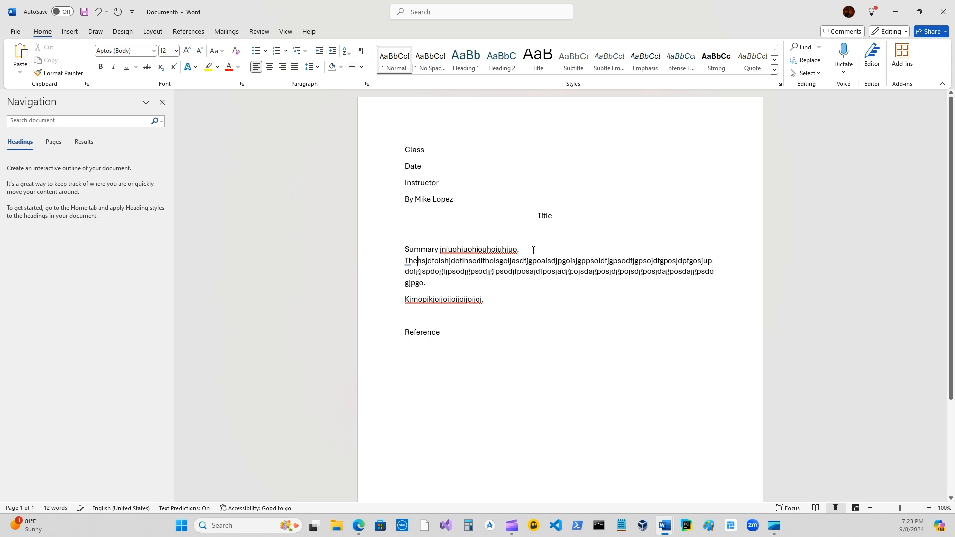
{"action": "key", "text": "BackSpace"}
{"action": "key", "text": "BackSpace"}
{"action": "key", "text": "BackSpace"}
{"action": "key", "text": "BackSpace"}
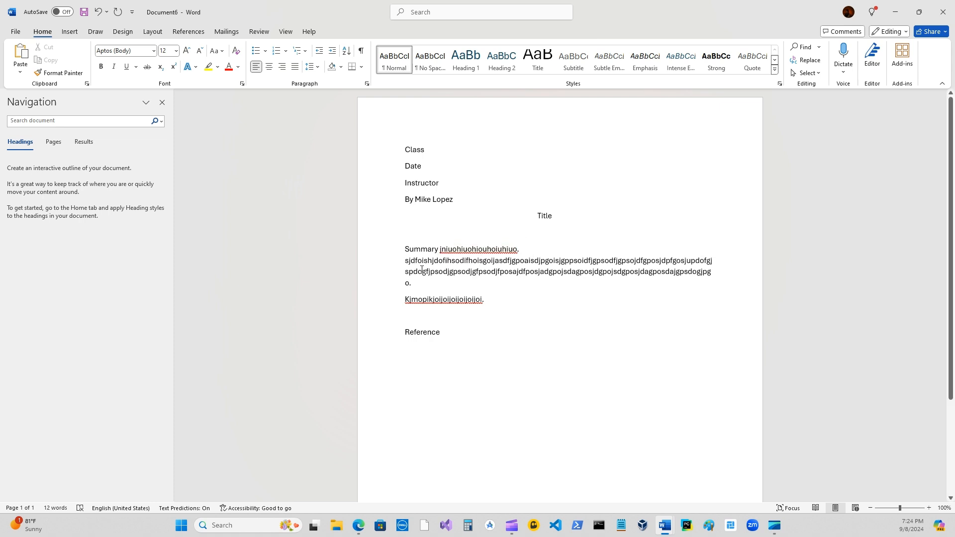
Separate the word "Summary" from its paragraph, then delete it together with the blank line under the title.
{"action": "left_click", "coordinate": [440, 249]}
{"action": "key", "text": "Return"}
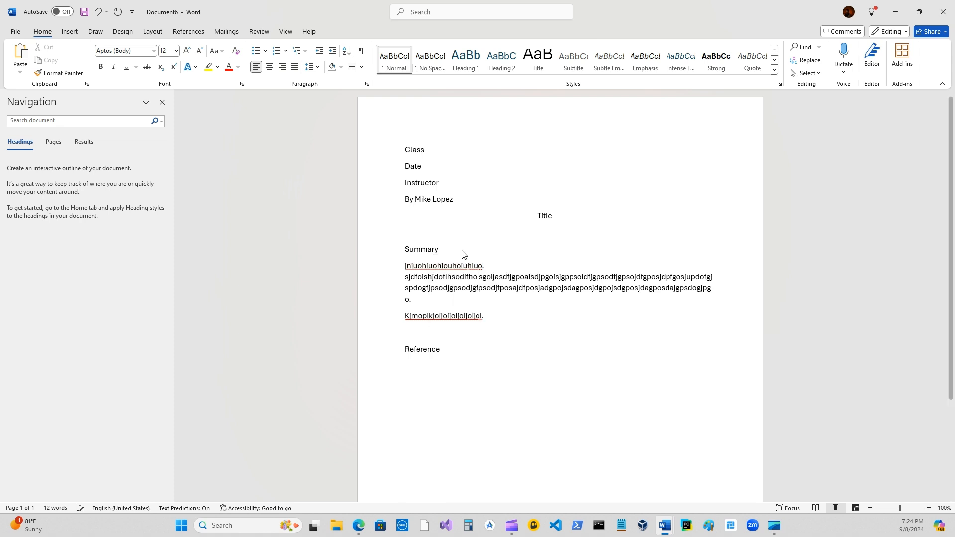
{"action": "left_click_drag", "start_coordinate": [441, 250], "coordinate": [404, 255]}
{"action": "key", "text": "BackSpace"}
{"action": "key", "text": "BackSpace"}
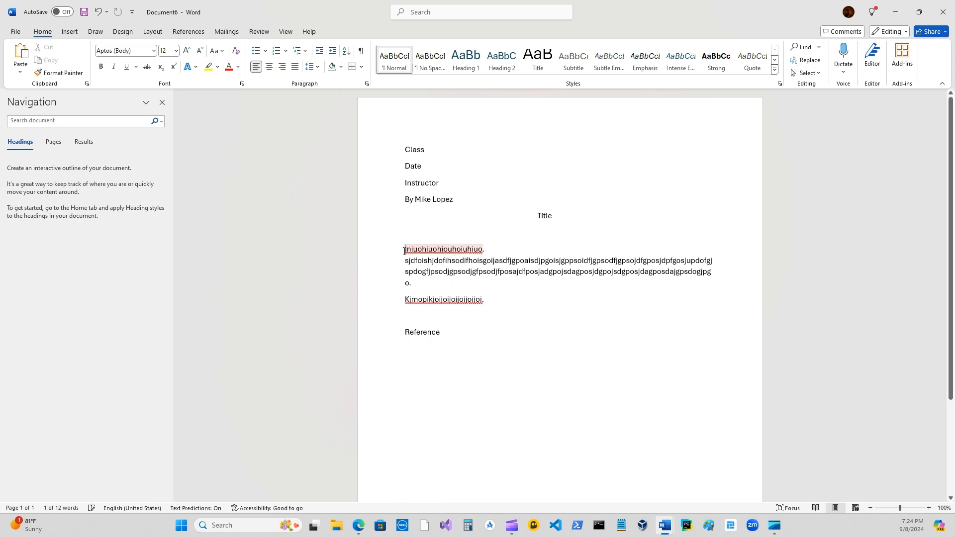
{"action": "key", "text": "BackSpace"}
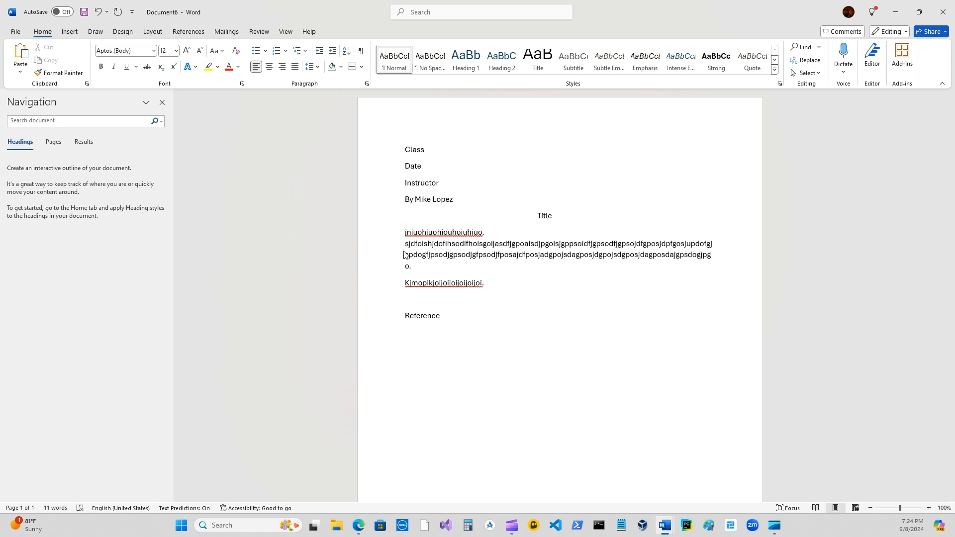
Delete the short placeholder word "jniuohiuohiouhoiuhiuo." and trim the long paragraph's end so it finishes with "gjpg.".
{"action": "left_click_drag", "start_coordinate": [491, 234], "coordinate": [404, 232]}
{"action": "key", "text": "BackSpace"}
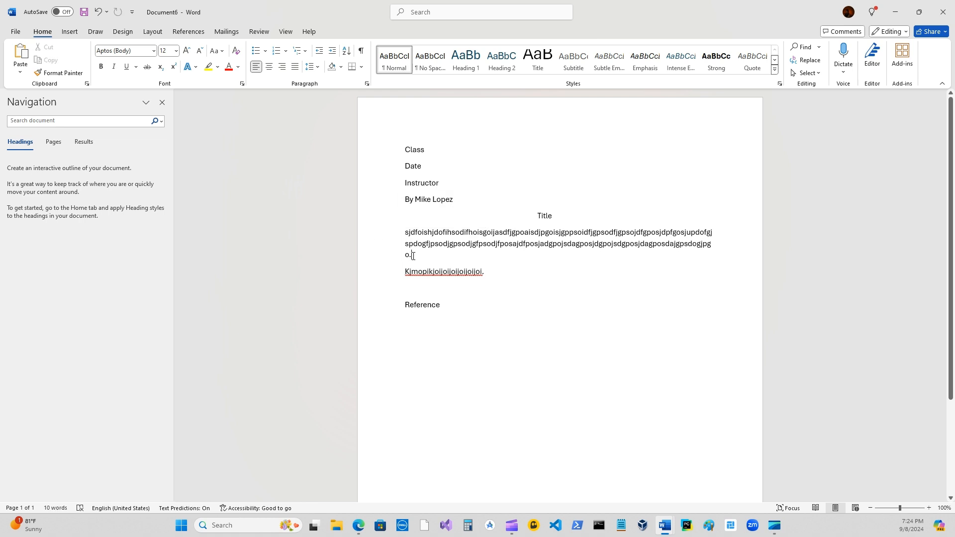
{"action": "key", "text": "BackSpace"}
{"action": "key", "text": "BackSpace"}
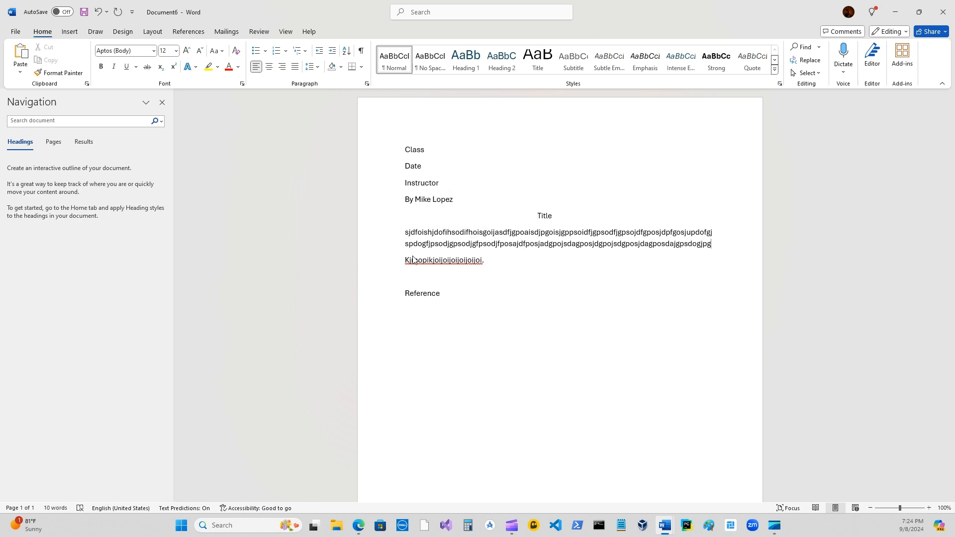
{"action": "type", "text": "."}
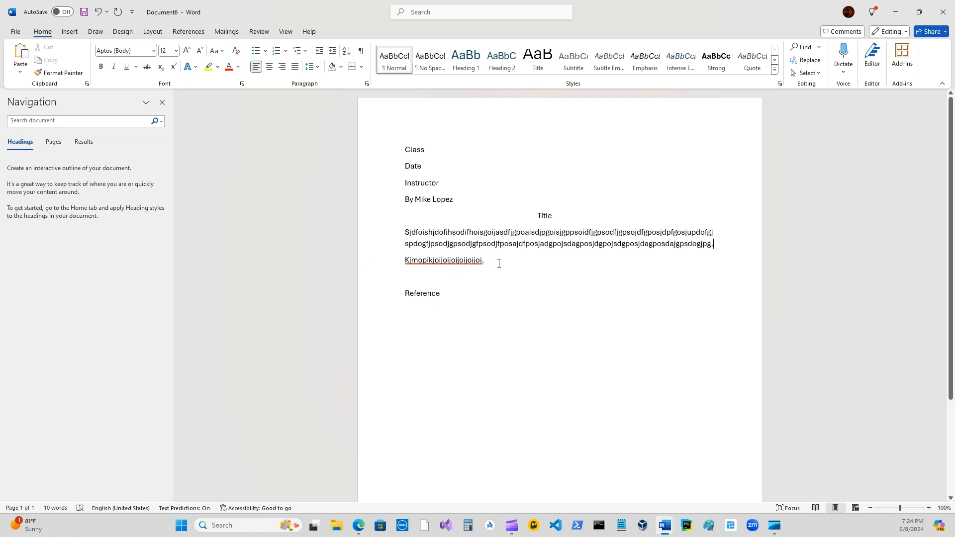
{"action": "left_click_drag", "start_coordinate": [499, 264], "coordinate": [411, 246]}
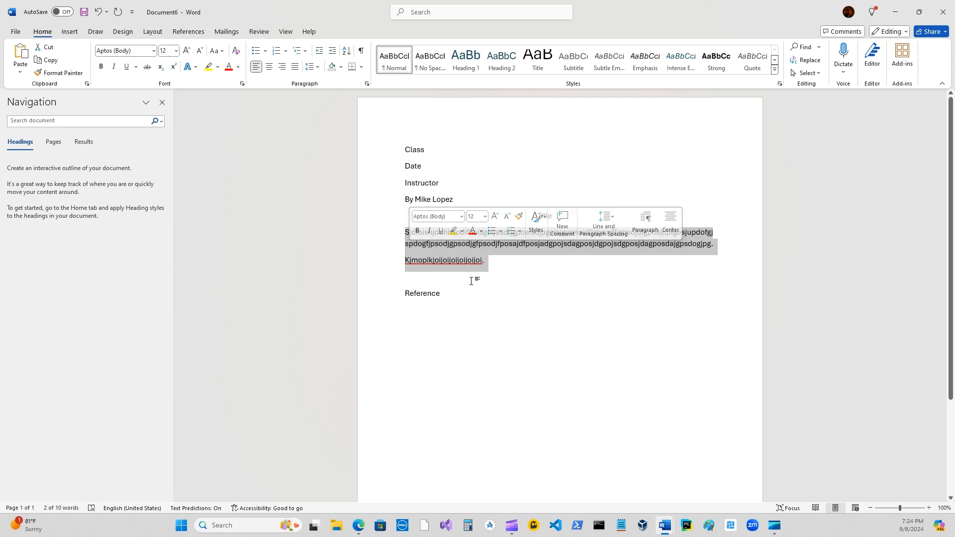
{"action": "left_click", "coordinate": [488, 260]}
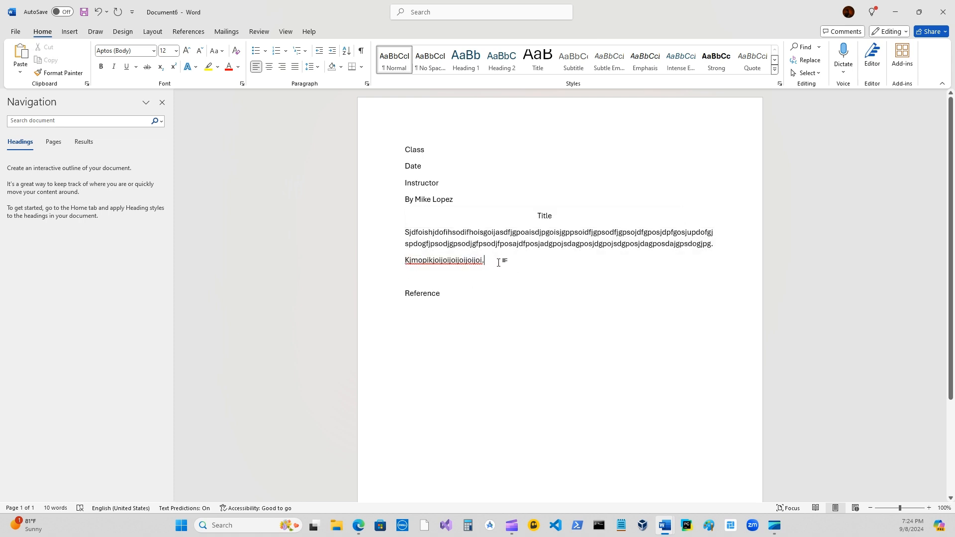
{"action": "left_click_drag", "start_coordinate": [498, 263], "coordinate": [412, 244]}
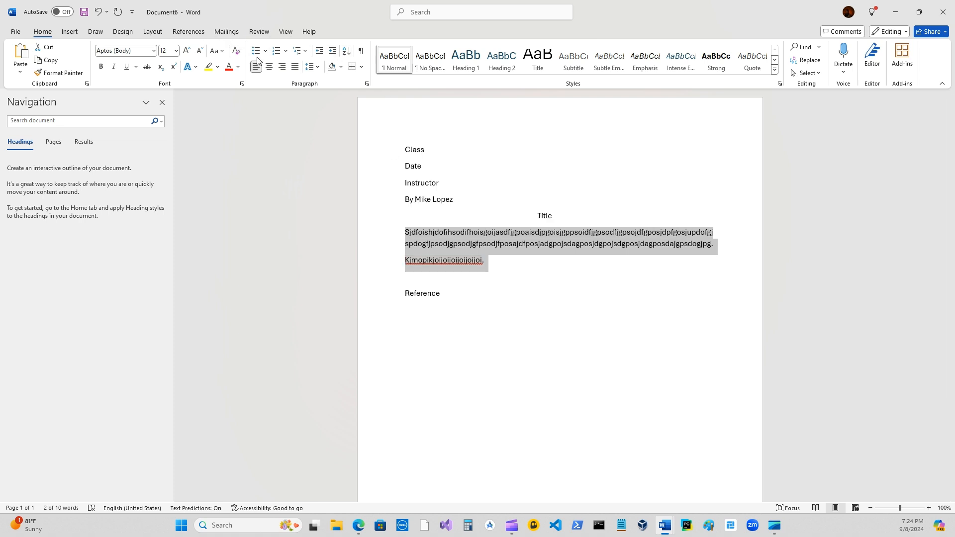
{"action": "left_click", "coordinate": [118, 34]}
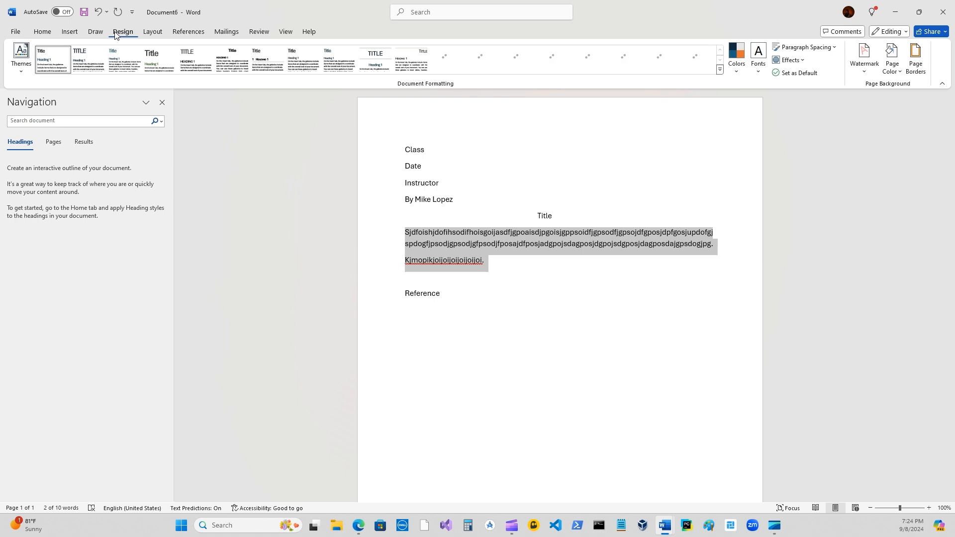
{"action": "left_click", "coordinate": [95, 33]}
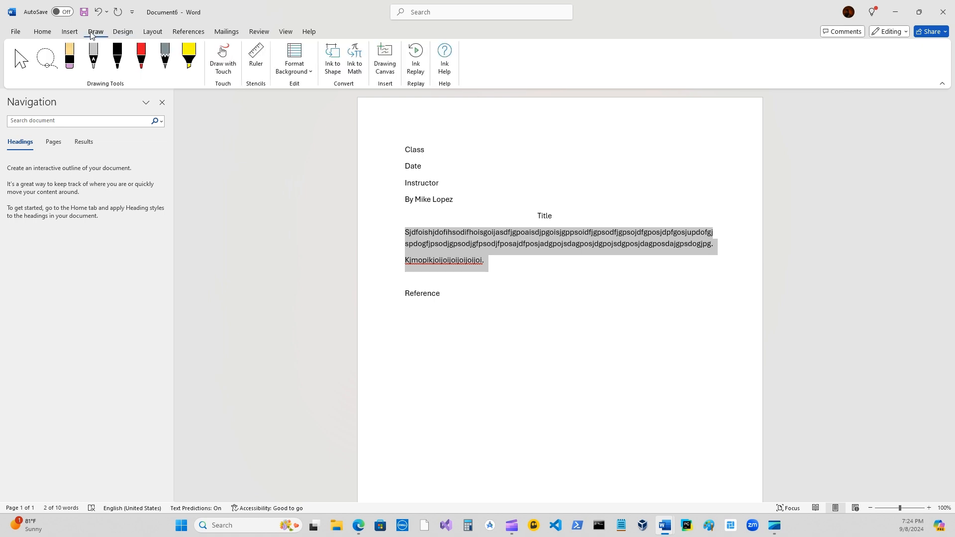
{"action": "left_click", "coordinate": [74, 33]}
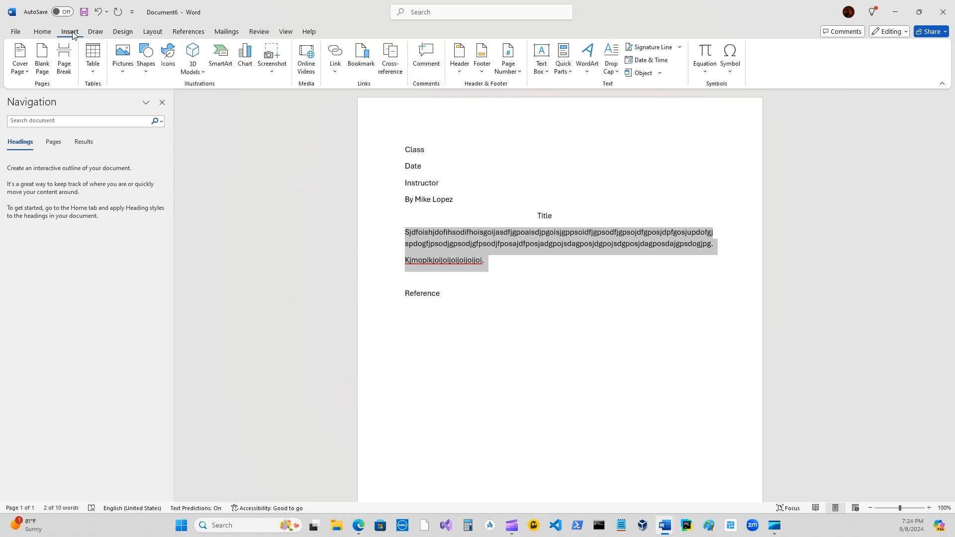
{"action": "left_click", "coordinate": [537, 189]}
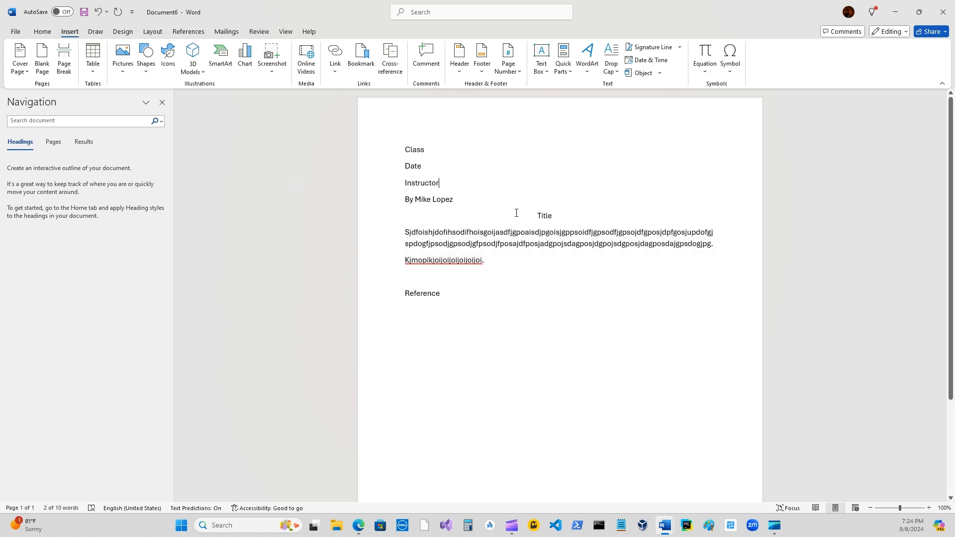
Set the line spacing of the two placeholder body paragraphs below the title to Double.
{"action": "left_click_drag", "start_coordinate": [495, 260], "coordinate": [446, 245]}
{"action": "right_click", "coordinate": [441, 242]}
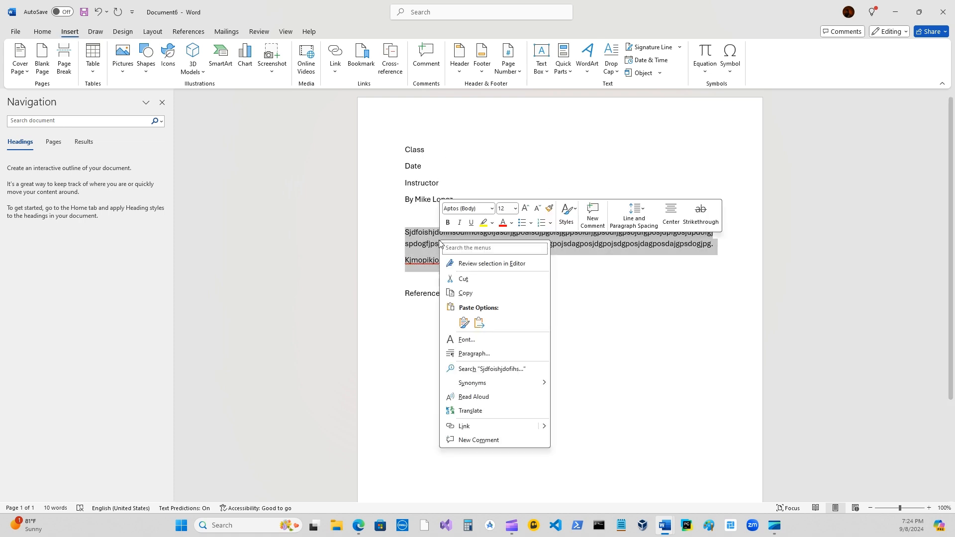
{"action": "mouse_move", "coordinate": [486, 385]}
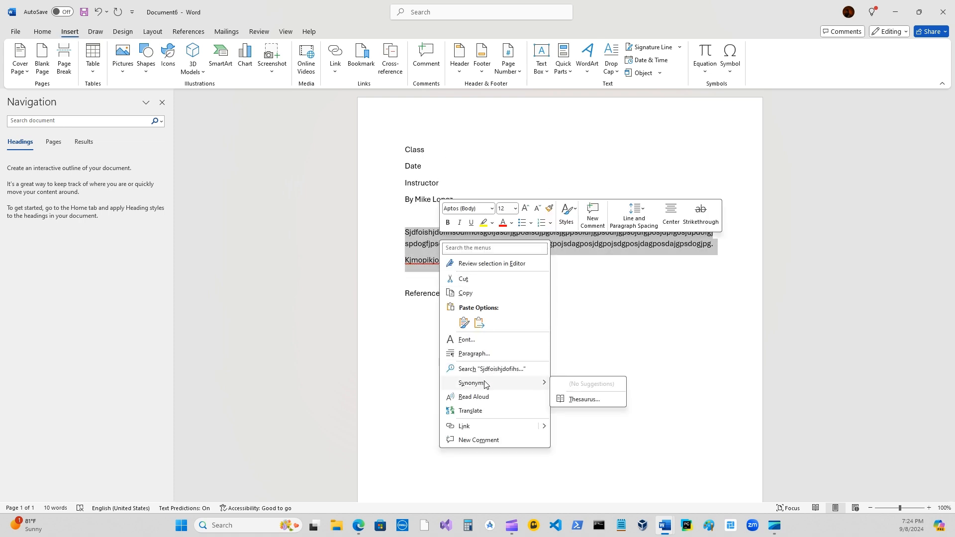
{"action": "left_click", "coordinate": [468, 354]}
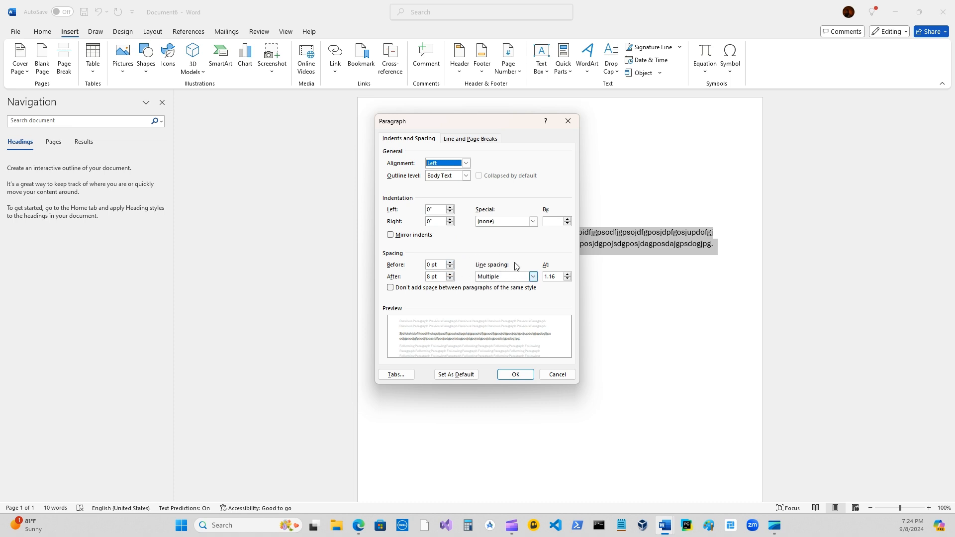
{"action": "left_click", "coordinate": [533, 277]}
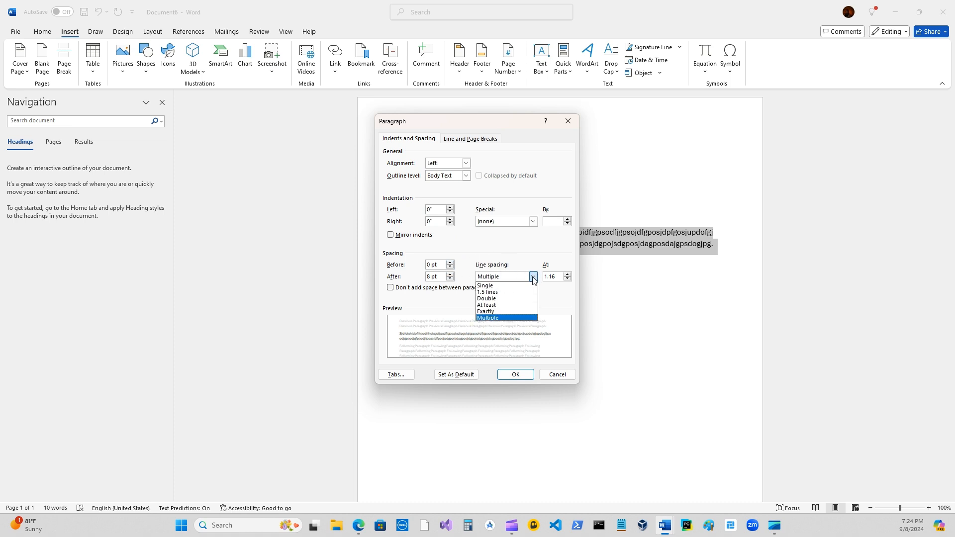
{"action": "left_click", "coordinate": [495, 300]}
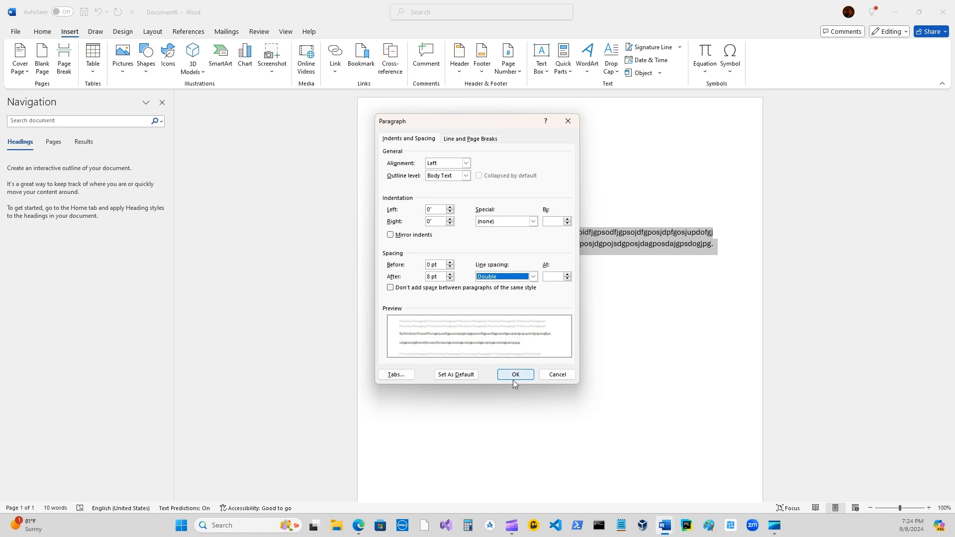
{"action": "left_click", "coordinate": [514, 378]}
{"action": "left_click", "coordinate": [501, 282]}
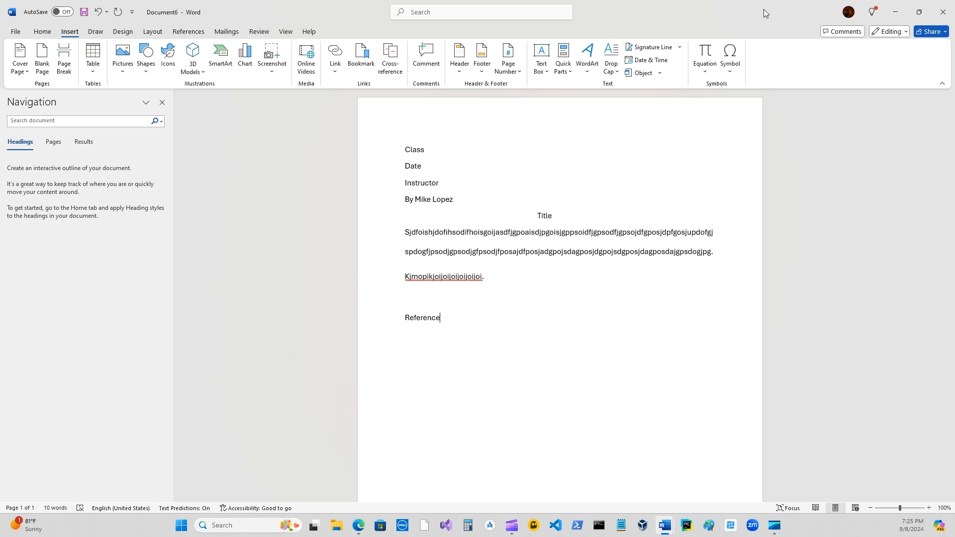
Switch from Word to Microsoft Edge and copy the web address of the NRC page "The Commission".
{"action": "left_click", "coordinate": [895, 12]}
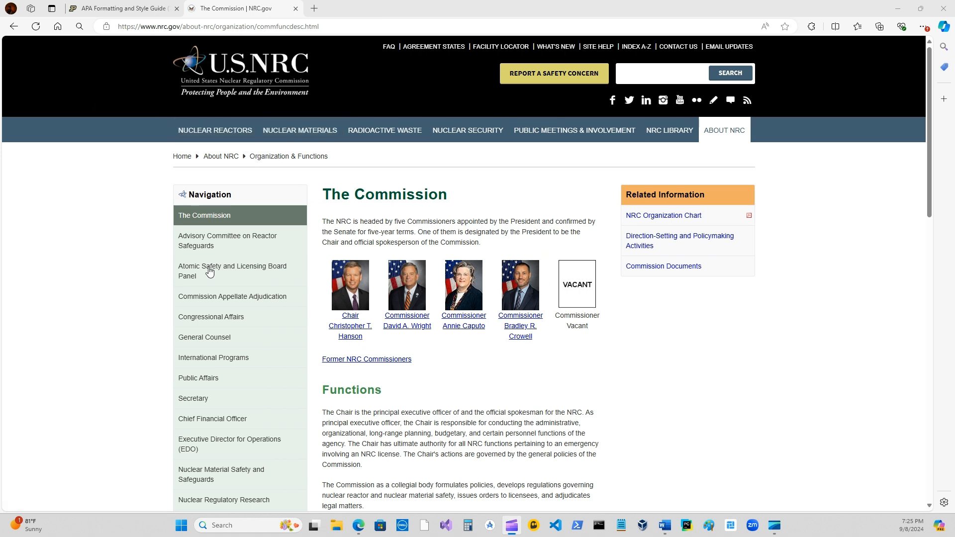
{"action": "left_click", "coordinate": [311, 28]}
{"action": "left_click", "coordinate": [315, 29]}
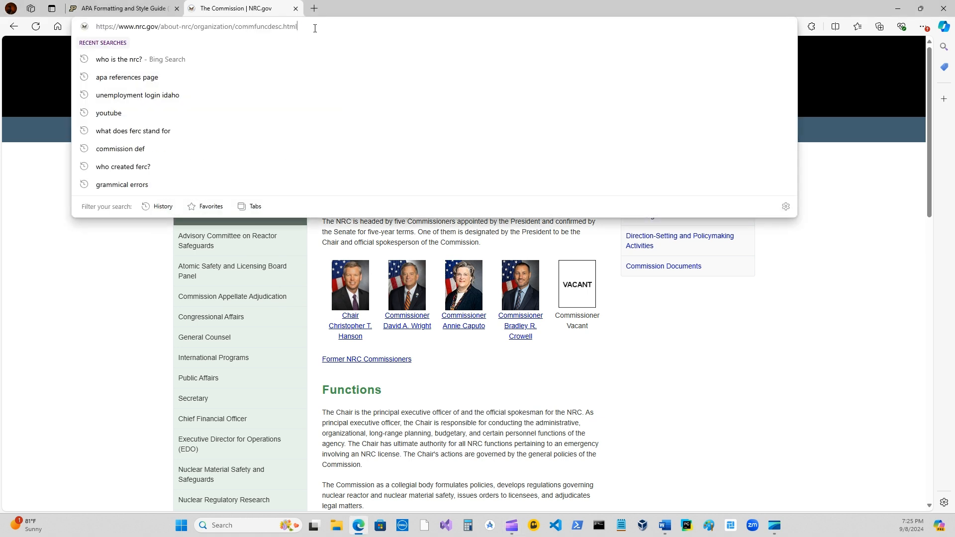
{"action": "left_click_drag", "start_coordinate": [288, 27], "coordinate": [84, 17]}
{"action": "right_click", "coordinate": [123, 30]}
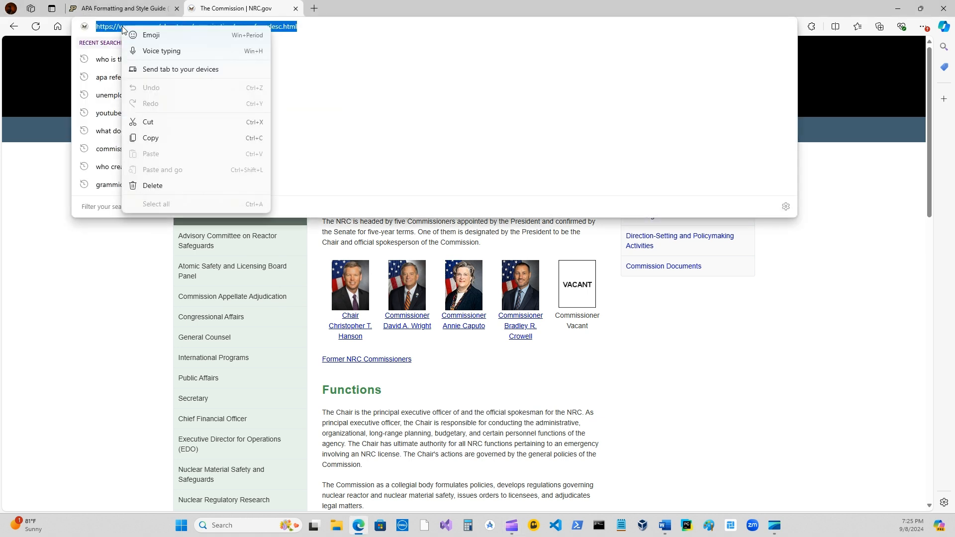
{"action": "left_click", "coordinate": [149, 137]}
Look over the already open Purdue OWL APA guide, return to the site's home page and close its tab.
{"action": "left_click", "coordinate": [128, 4]}
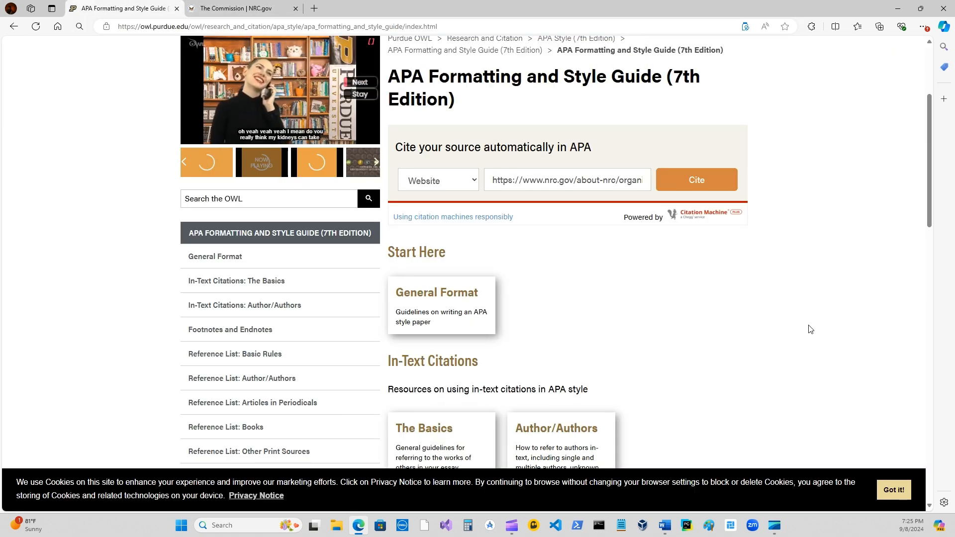
{"action": "scroll", "coordinate": [816, 318], "scroll_direction": "up", "scroll_amount": 4}
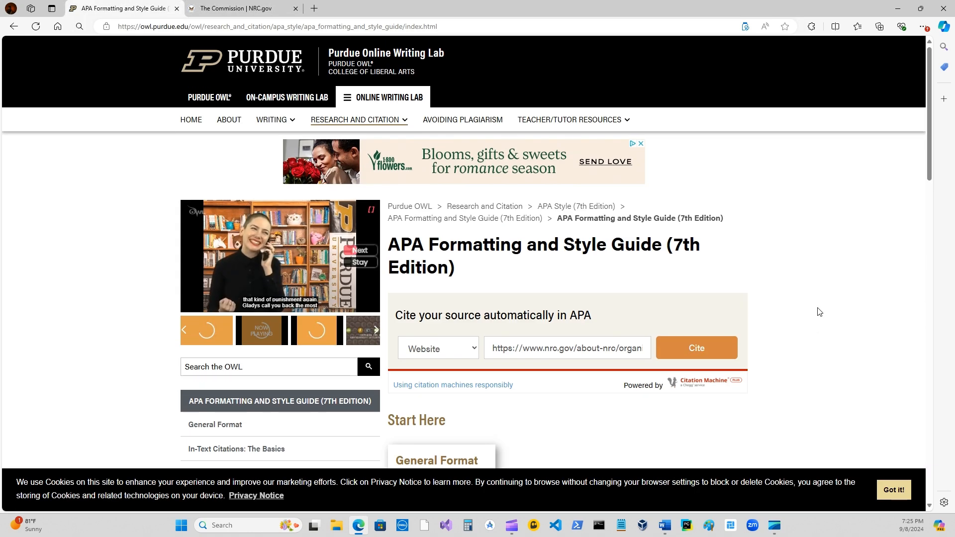
{"action": "scroll", "coordinate": [816, 312], "scroll_direction": "down", "scroll_amount": 1}
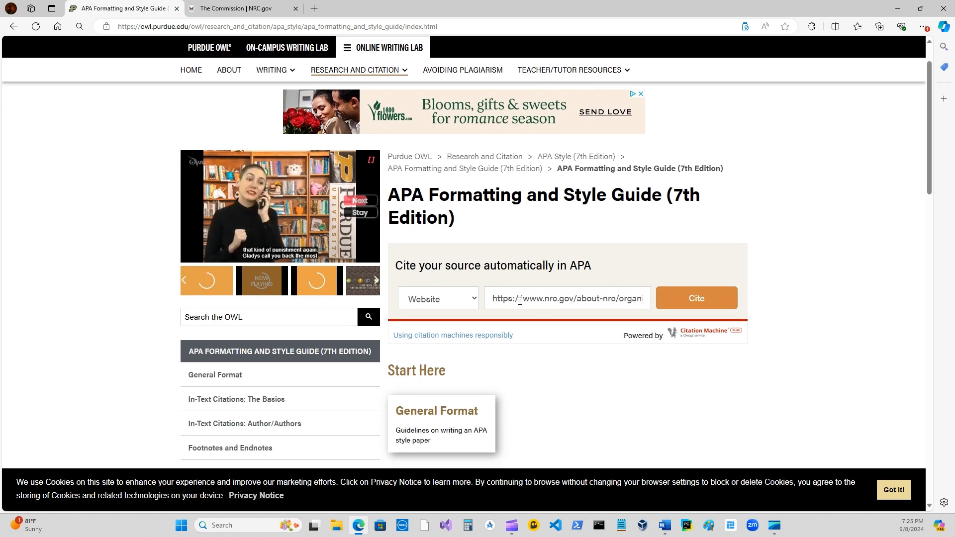
{"action": "scroll", "coordinate": [523, 314], "scroll_direction": "down", "scroll_amount": 2}
{"action": "scroll", "coordinate": [505, 311], "scroll_direction": "up", "scroll_amount": 3}
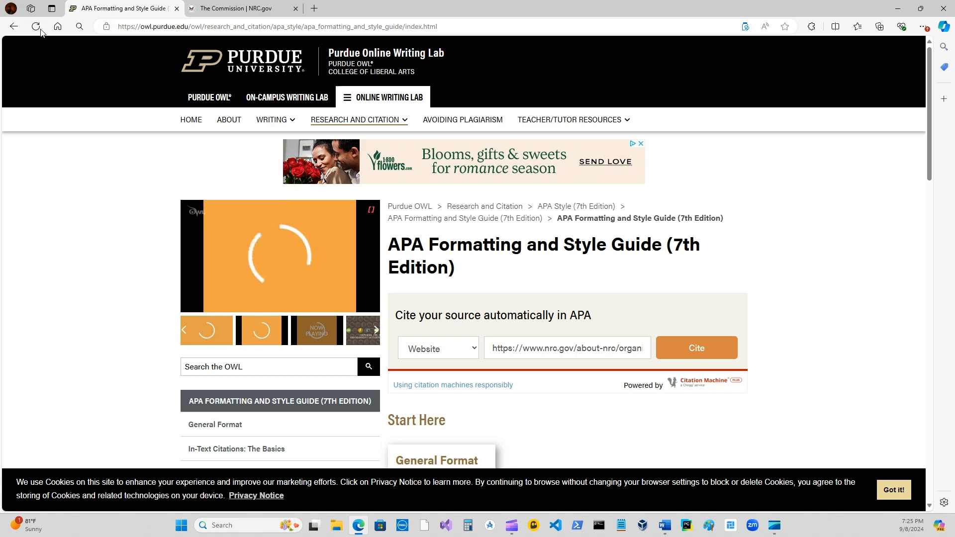
{"action": "key", "text": "alt+Left"}
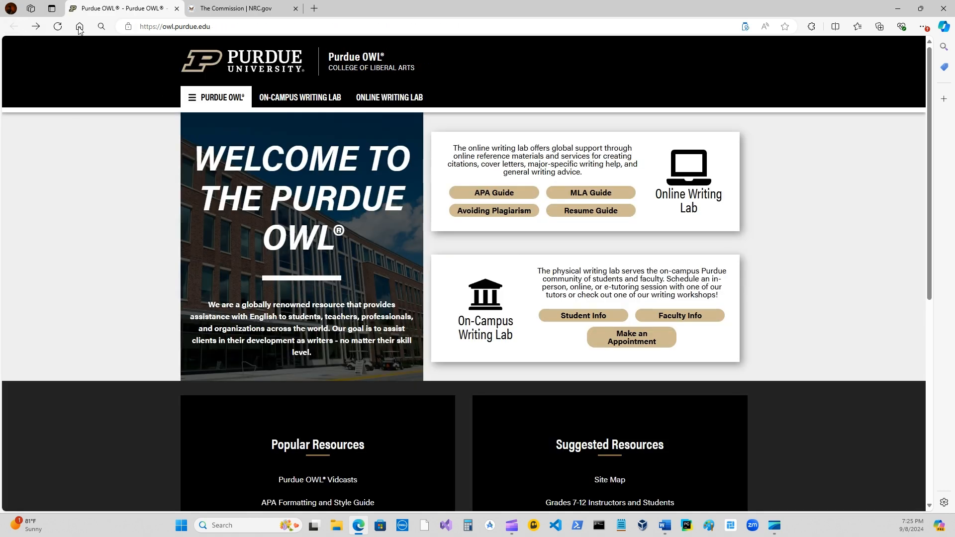
{"action": "left_click", "coordinate": [176, 9]}
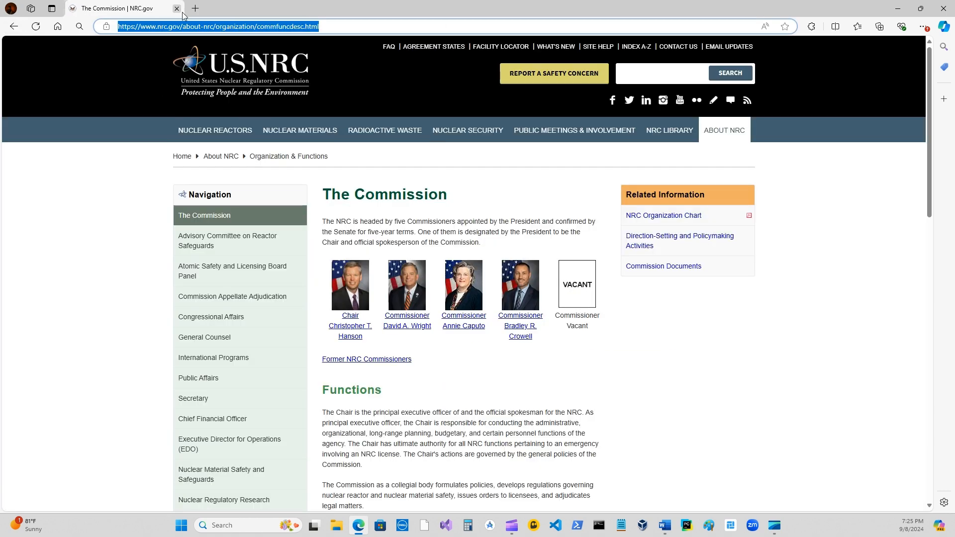
Search the web in a new tab for "apa style referencing" and open Purdue OWL's APA Formatting and Style Guide (7th Edition).
{"action": "left_click", "coordinate": [191, 12]}
{"action": "left_click", "coordinate": [322, 53]}
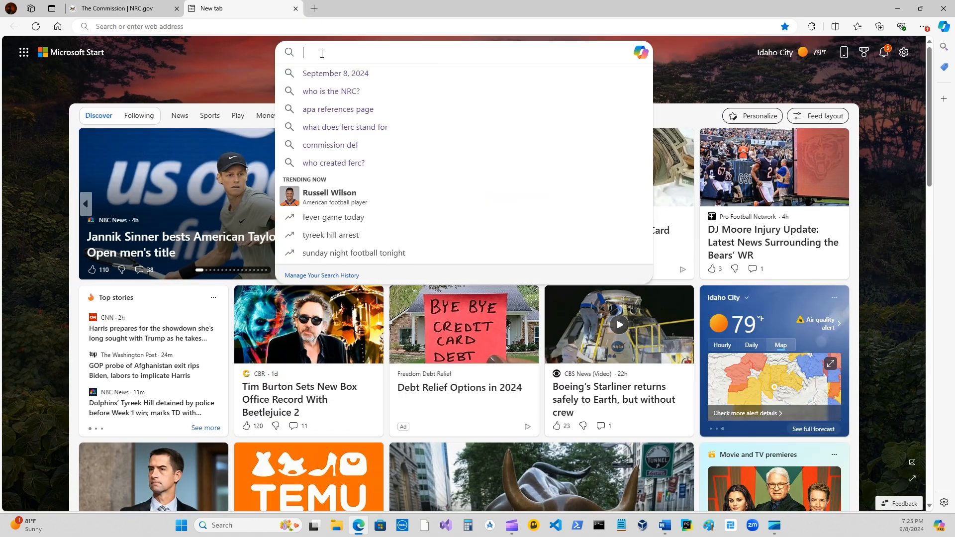
{"action": "type", "text": "apa "}
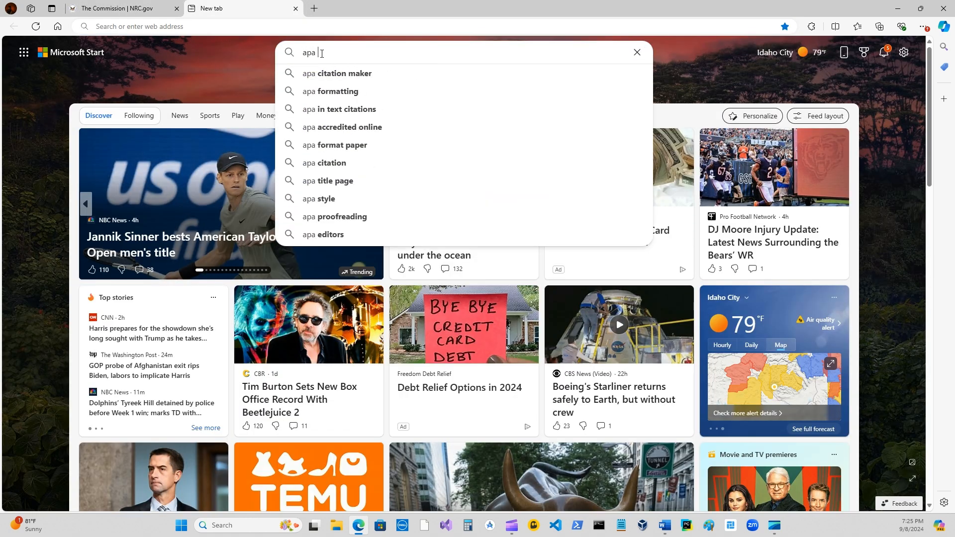
{"action": "type", "text": "style"}
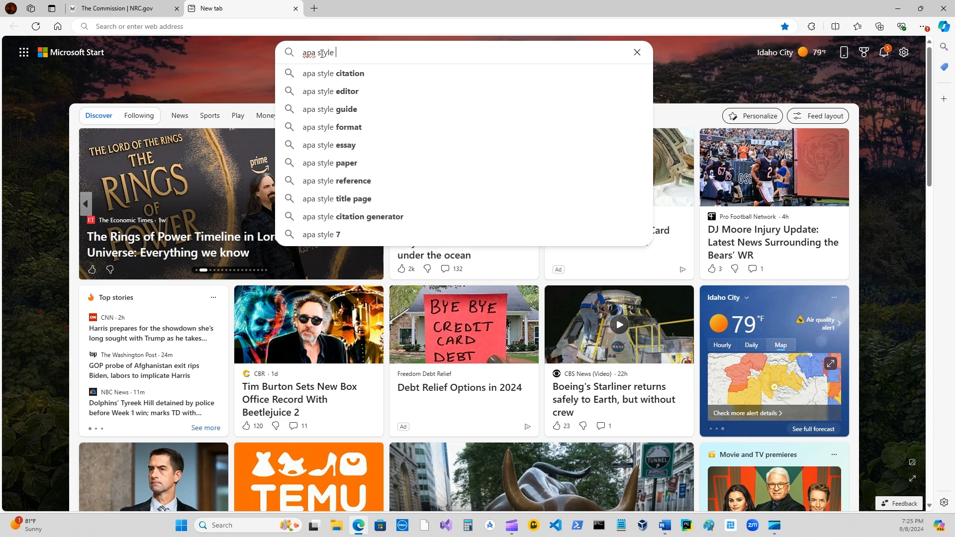
{"action": "type", "text": " referenc"}
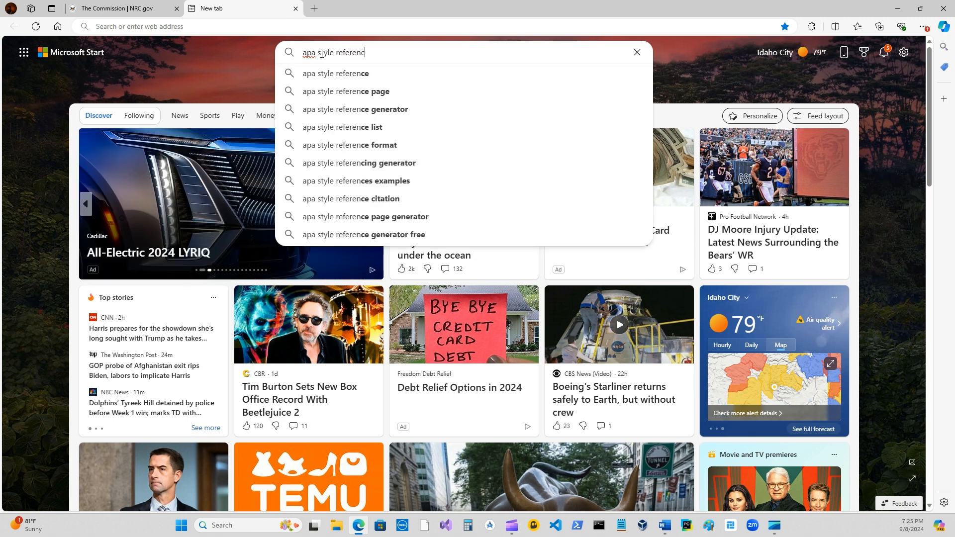
{"action": "type", "text": "ing"}
{"action": "key", "text": "Return"}
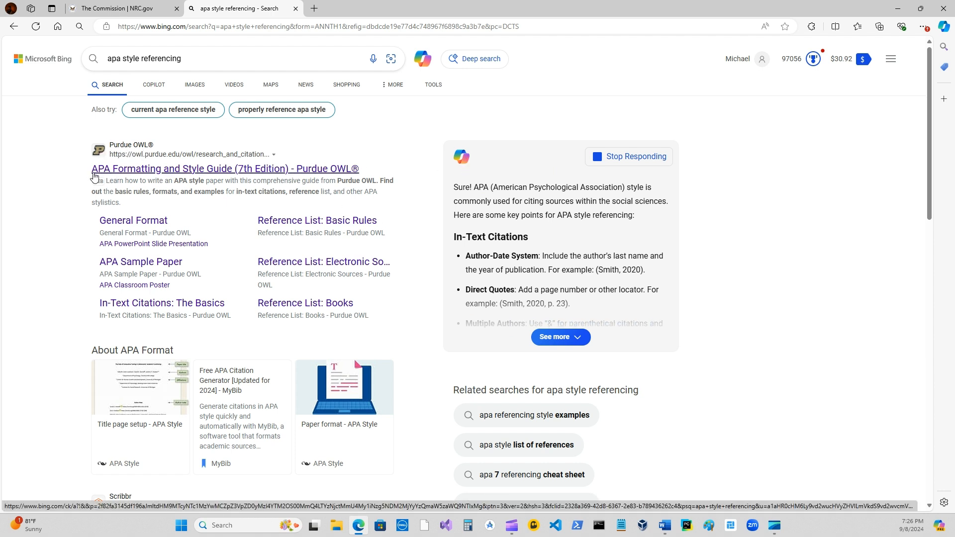
{"action": "left_click", "coordinate": [225, 173]}
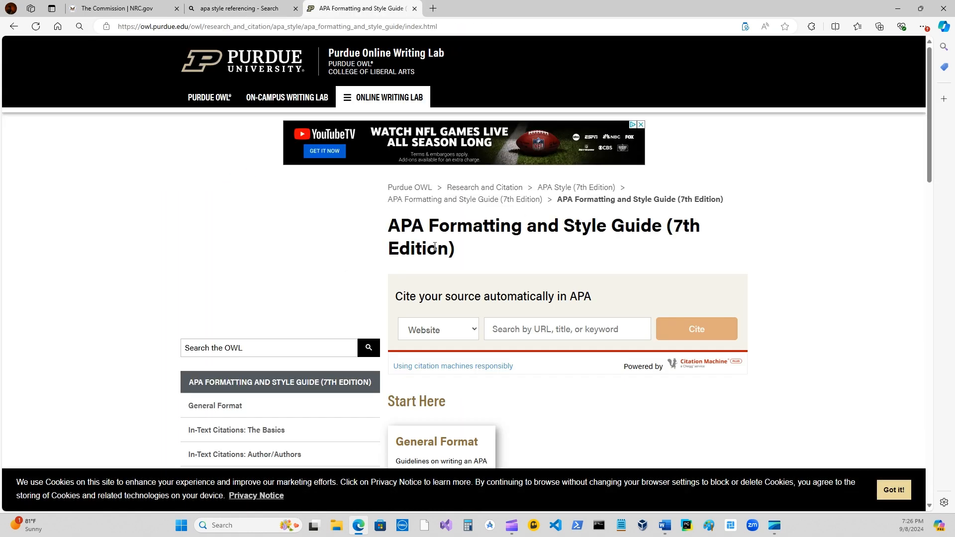
Choose Website as the source type in the guide's automatic APA citation form and activate its source search field.
{"action": "scroll", "coordinate": [539, 242], "scroll_direction": "down", "scroll_amount": 3}
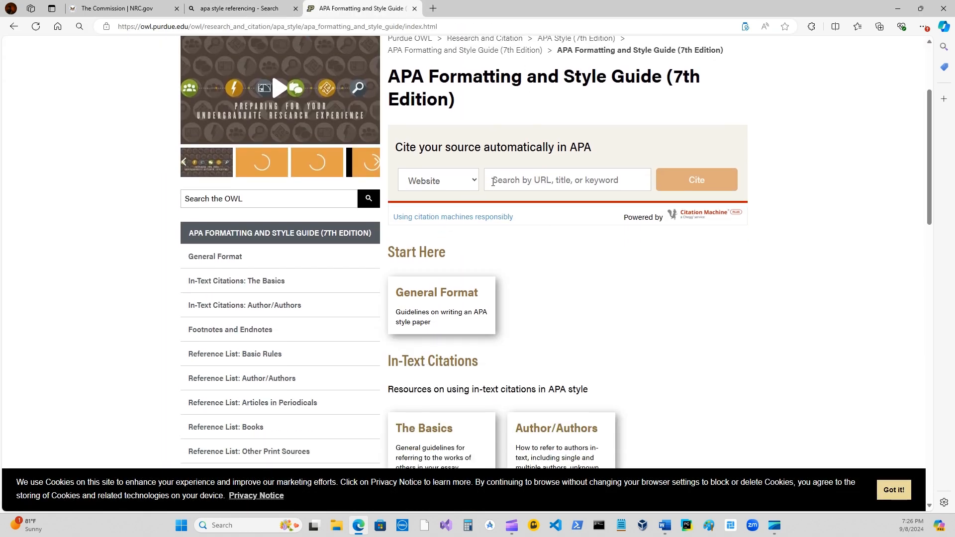
{"action": "scroll", "coordinate": [604, 312], "scroll_direction": "up", "scroll_amount": 1}
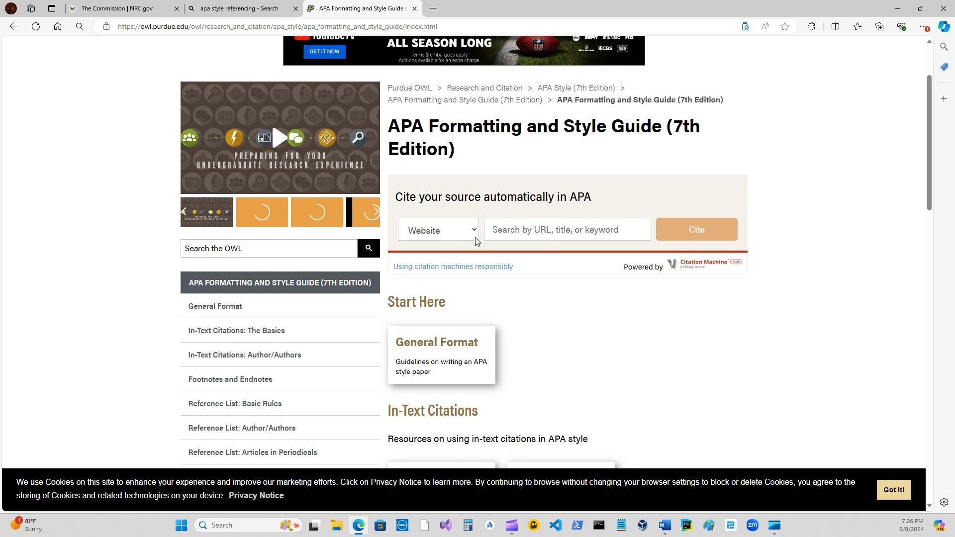
{"action": "left_click", "coordinate": [474, 232]}
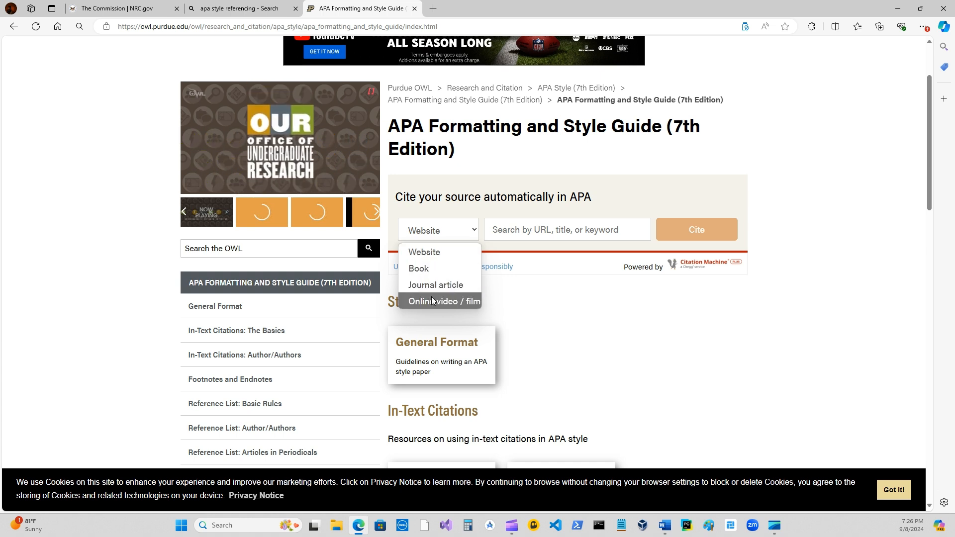
{"action": "left_click", "coordinate": [431, 252]}
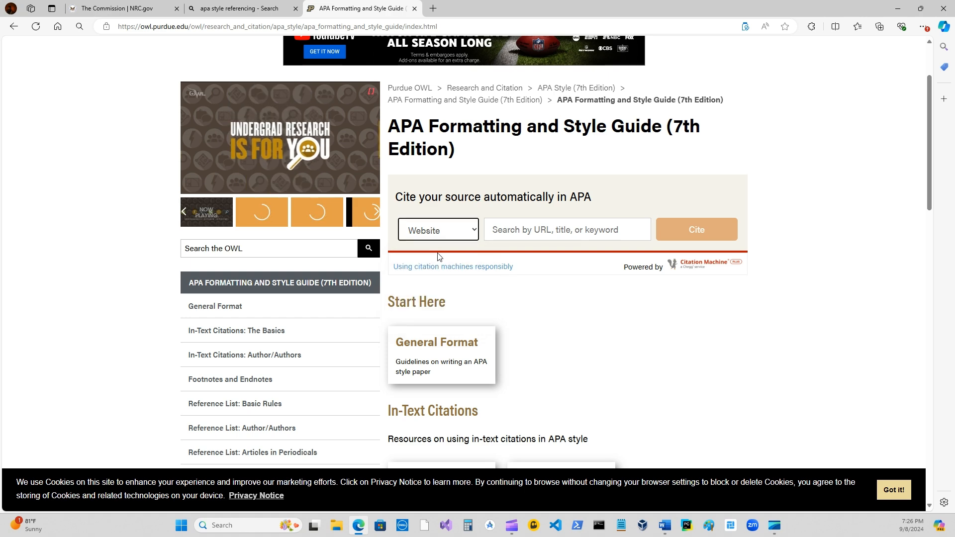
{"action": "left_click", "coordinate": [509, 230]}
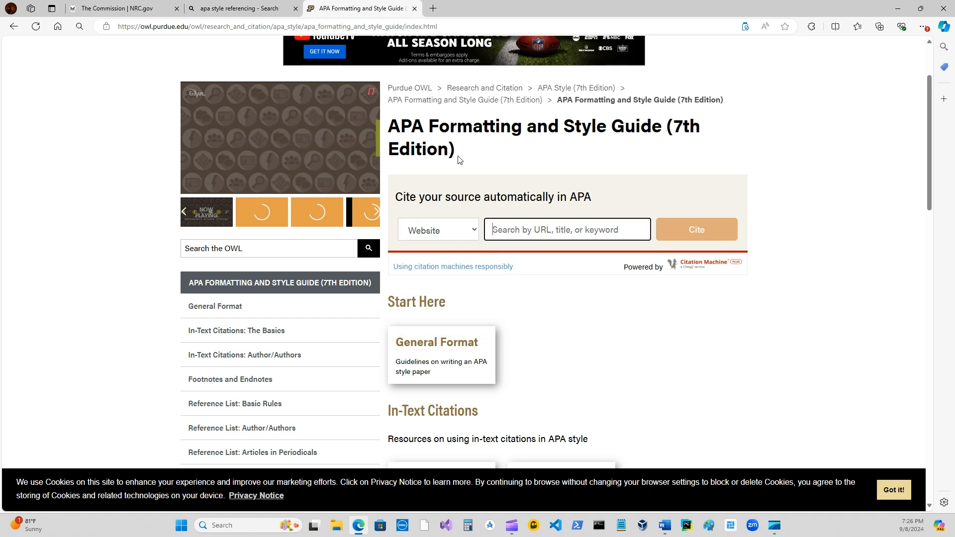
Close the search results tab and copy the full web address of the NRC page "The Commission".
{"action": "left_click", "coordinate": [294, 9]}
{"action": "left_click", "coordinate": [295, 8]}
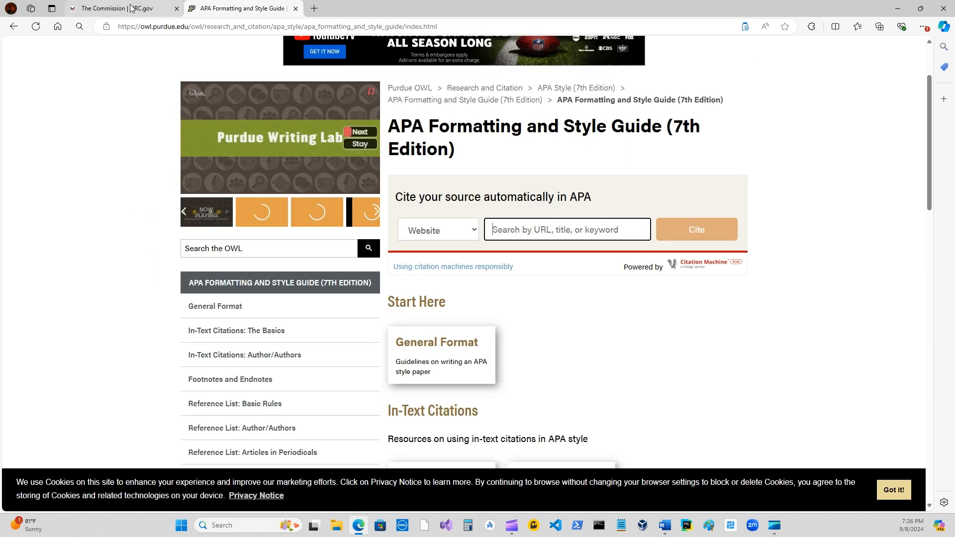
{"action": "left_click", "coordinate": [124, 9]}
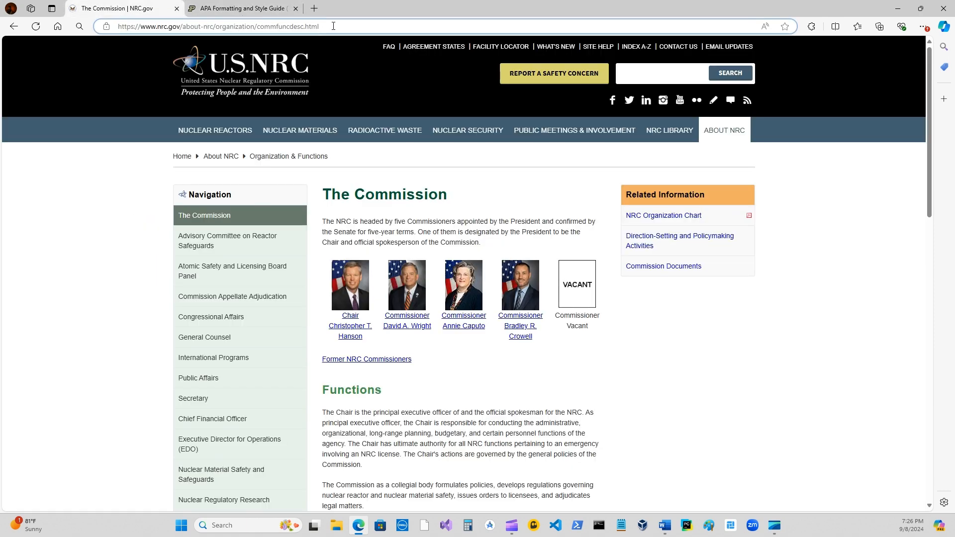
{"action": "left_click_drag", "start_coordinate": [334, 26], "coordinate": [114, 29]}
{"action": "right_click", "coordinate": [132, 29]}
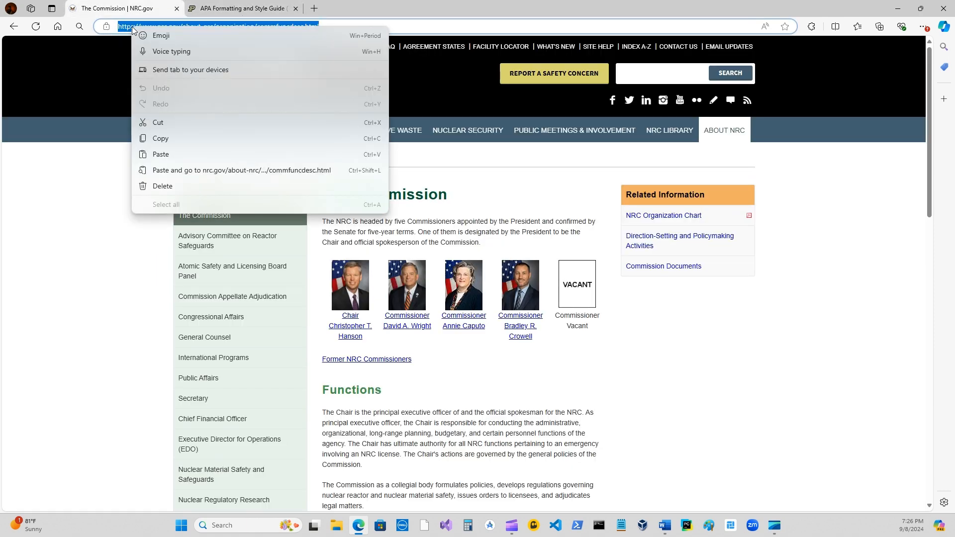
{"action": "left_click", "coordinate": [164, 144]}
Paste the copied NRC address into Purdue OWL's APA citation form and submit it for citing.
{"action": "left_click", "coordinate": [234, 8]}
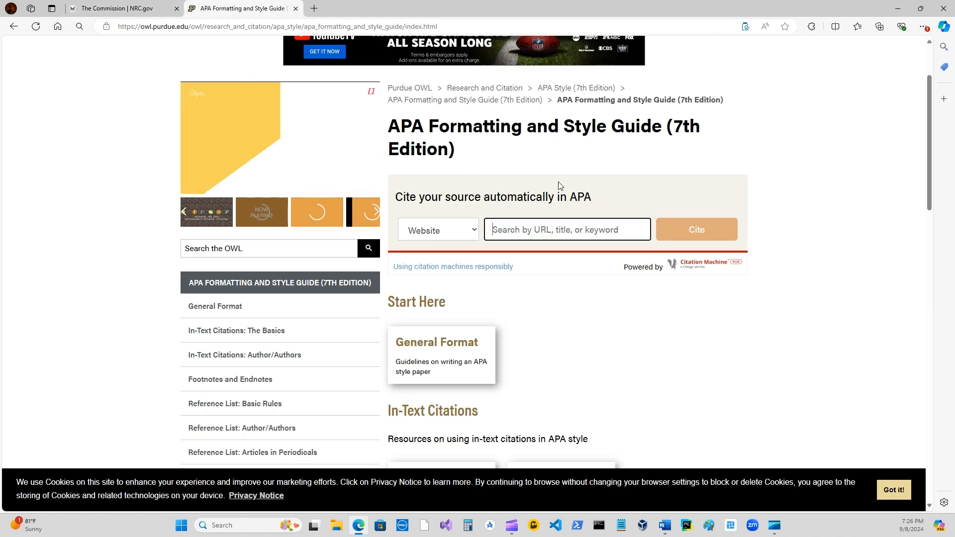
{"action": "right_click", "coordinate": [507, 231]}
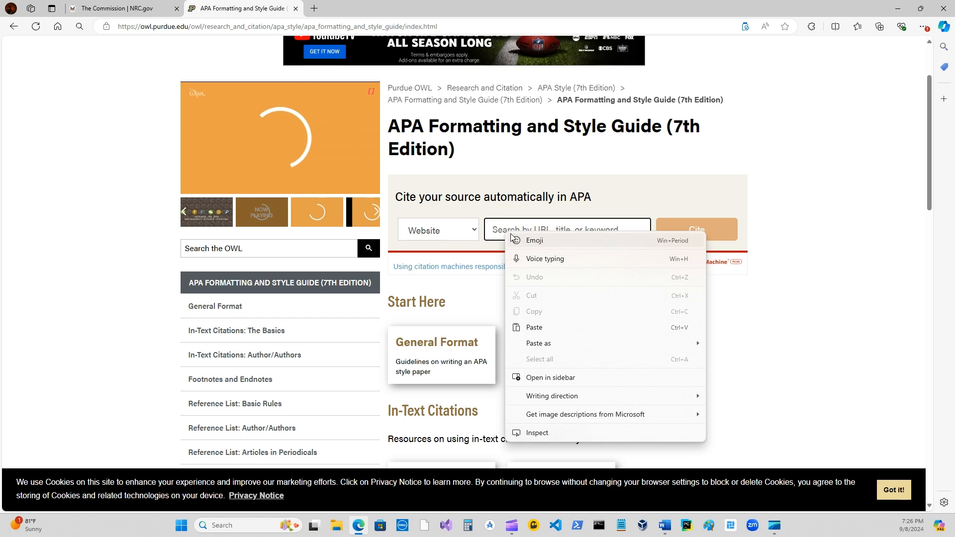
{"action": "left_click", "coordinate": [534, 328]}
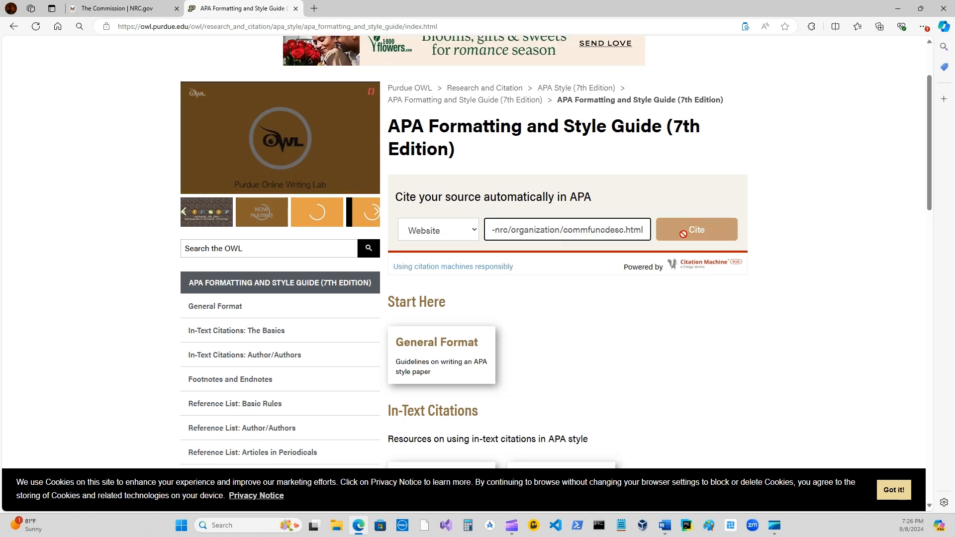
{"action": "left_click", "coordinate": [683, 232]}
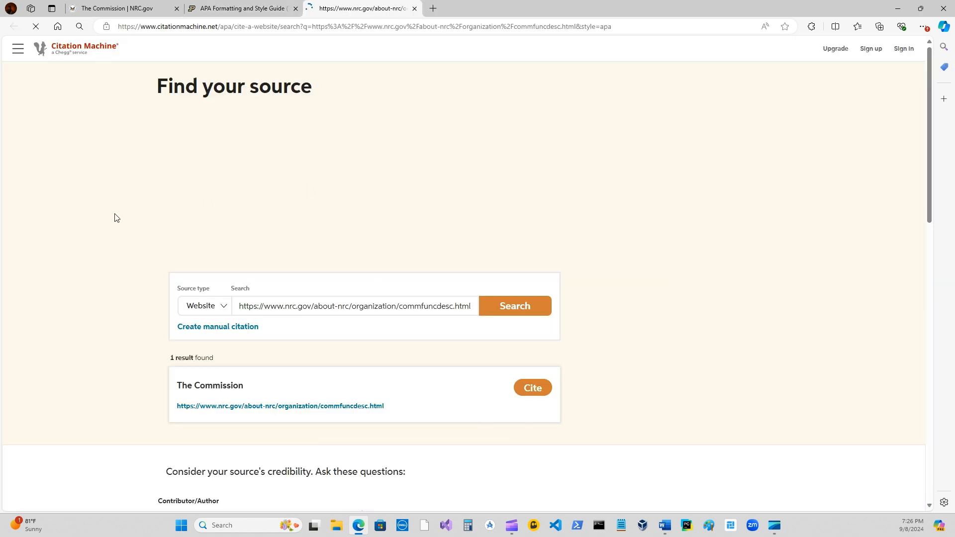
Cite the found source "The Commission" in Citation Machine and review the details gathered for it.
{"action": "scroll", "coordinate": [113, 216], "scroll_direction": "down", "scroll_amount": 3}
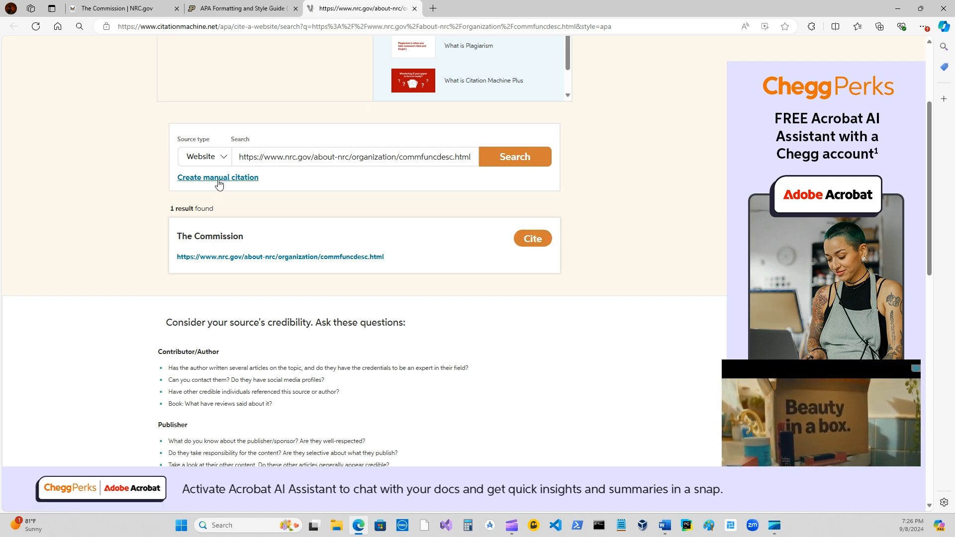
{"action": "left_click", "coordinate": [533, 239]}
{"action": "scroll", "coordinate": [108, 282], "scroll_direction": "down", "scroll_amount": 2}
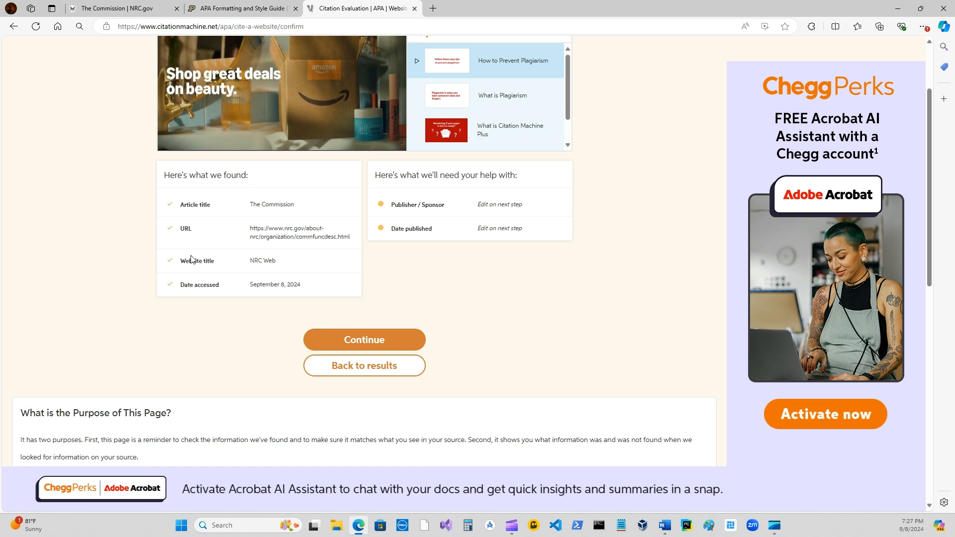
Copy the found details of the source, from article title through date accessed, on the Citation Machine page.
{"action": "left_click_drag", "start_coordinate": [314, 289], "coordinate": [172, 202]}
{"action": "right_click", "coordinate": [267, 205]}
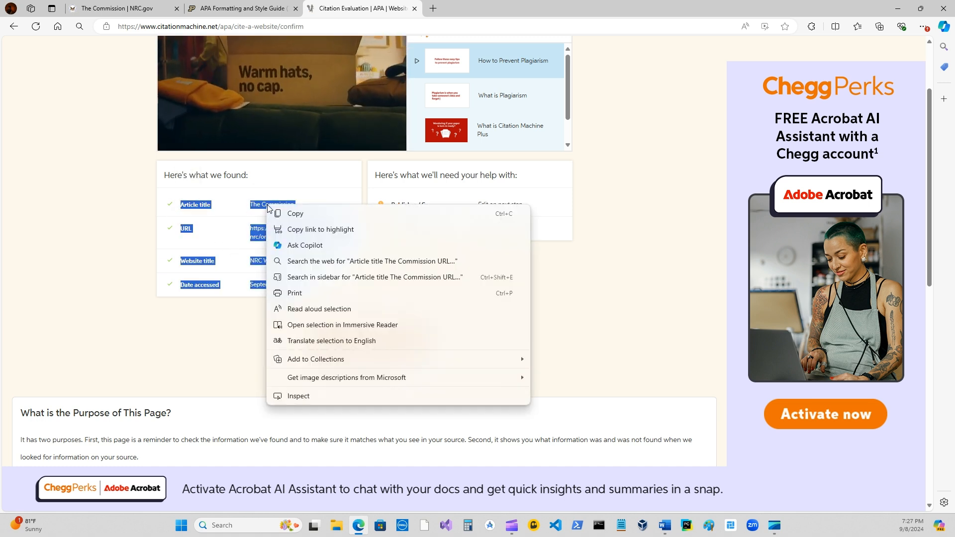
{"action": "left_click", "coordinate": [276, 210]}
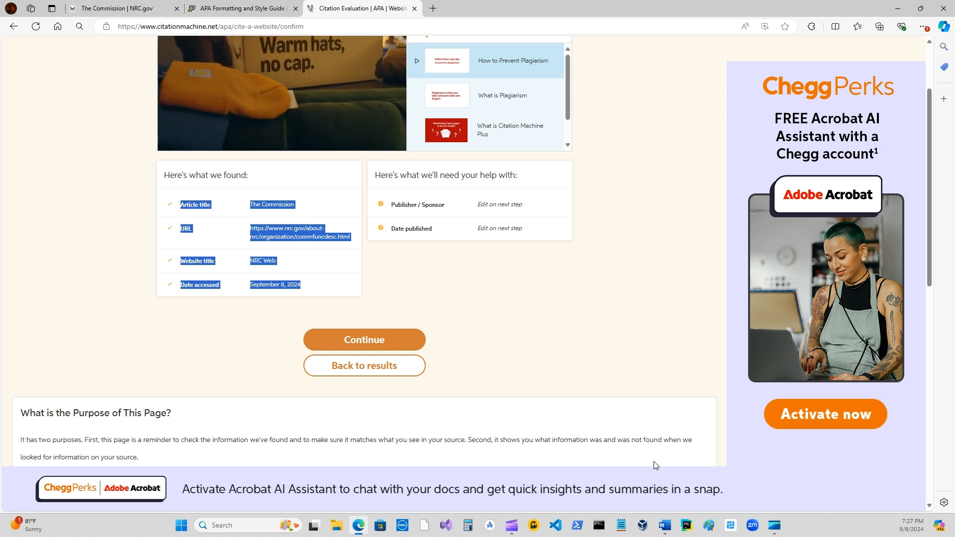
Switch to Document6 in Word and paste the copied citation details below the Reference heading, keeping source formatting.
{"action": "left_click", "coordinate": [665, 525]}
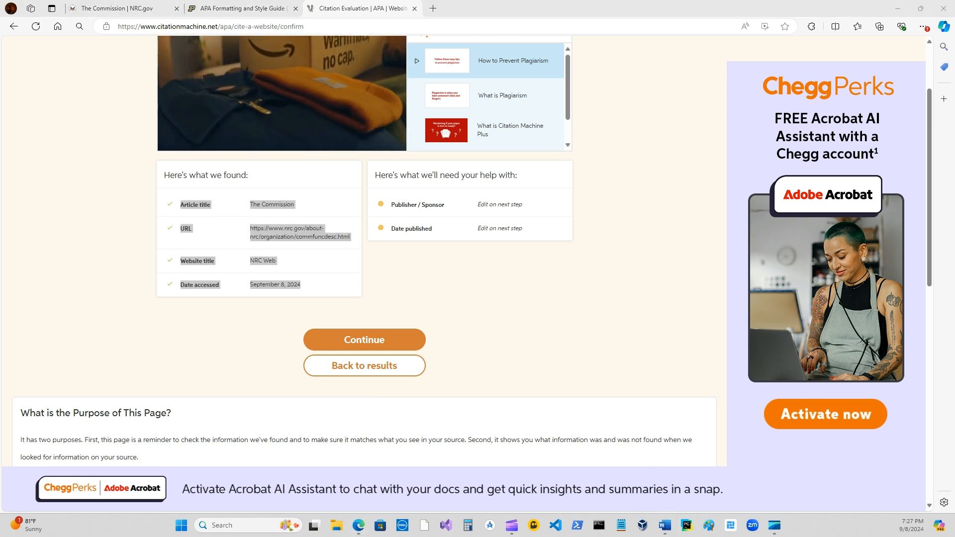
{"action": "mouse_move", "coordinate": [665, 525]}
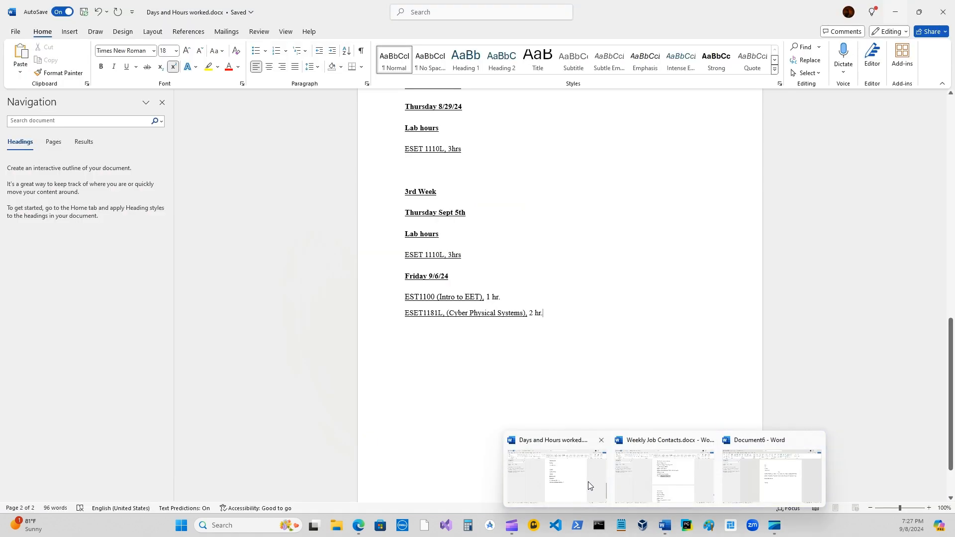
{"action": "mouse_move", "coordinate": [669, 483]}
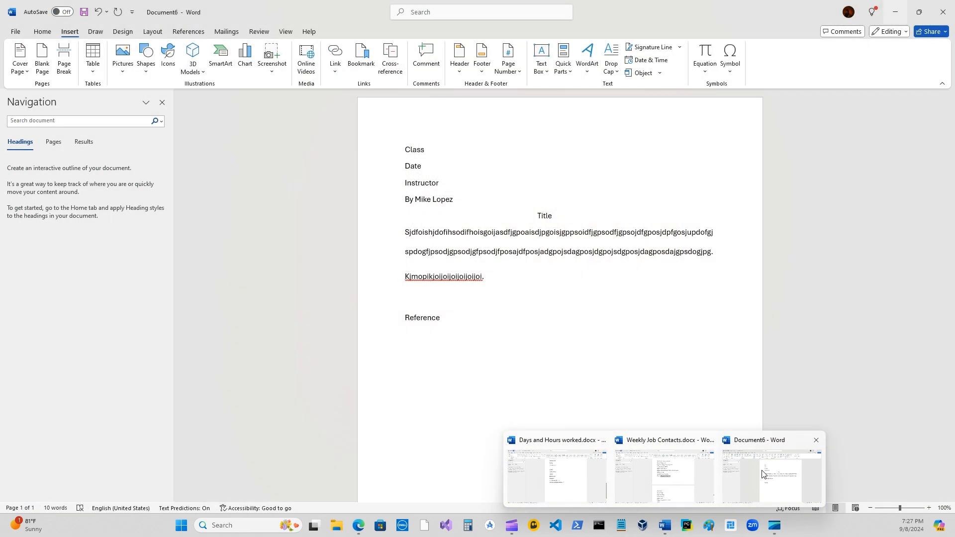
{"action": "left_click", "coordinate": [763, 474]}
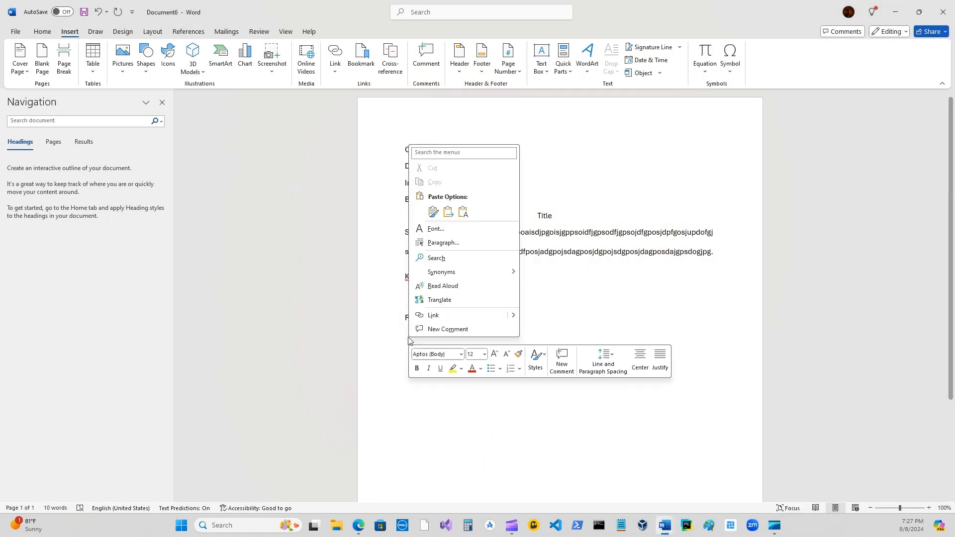
{"action": "right_click", "coordinate": [409, 340]}
{"action": "left_click", "coordinate": [433, 212]}
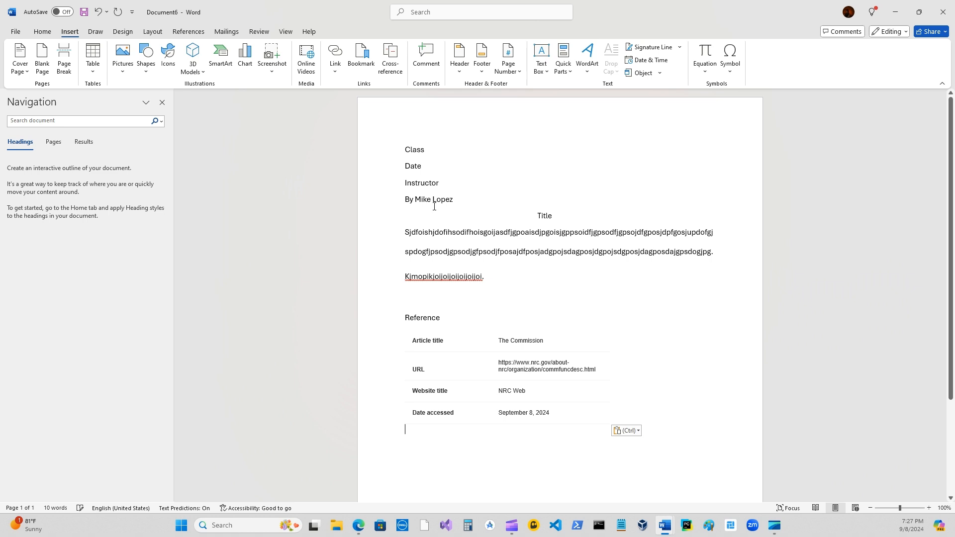
Add two empty lines between the Reference heading and the pasted table, and start the entry with "The Commission,".
{"action": "left_click", "coordinate": [531, 334]}
{"action": "left_click", "coordinate": [459, 317]}
{"action": "key", "text": "Return"}
{"action": "key", "text": "Return"}
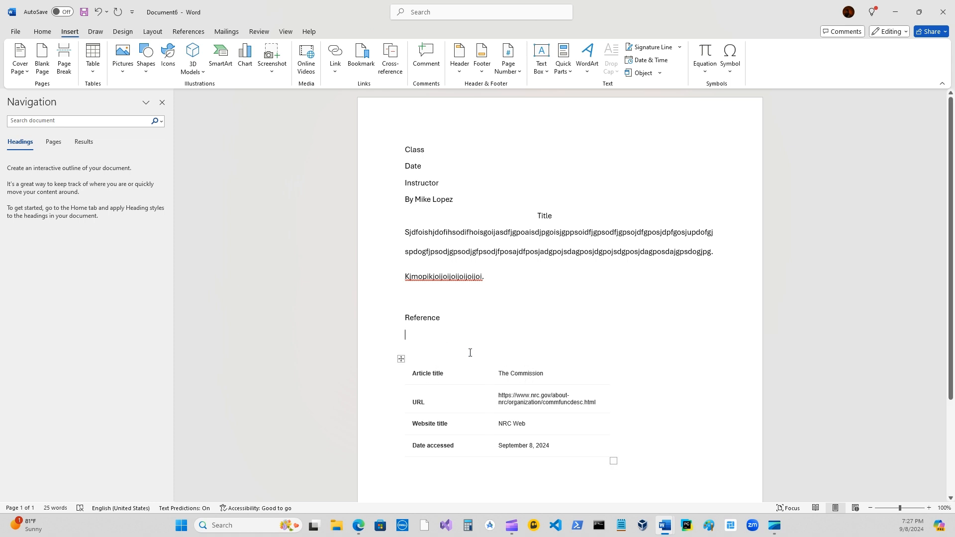
{"action": "type", "text": "The "}
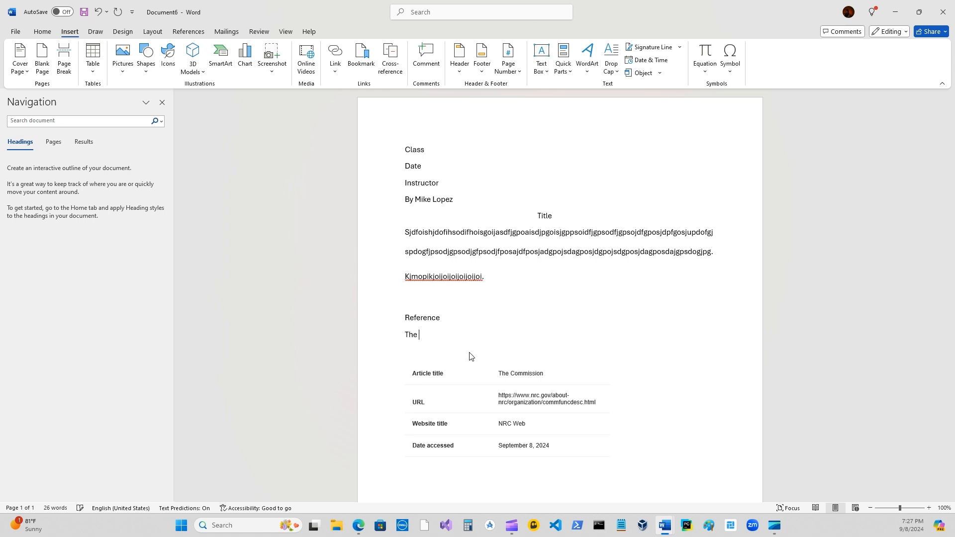
{"action": "type", "text": "Commission,"}
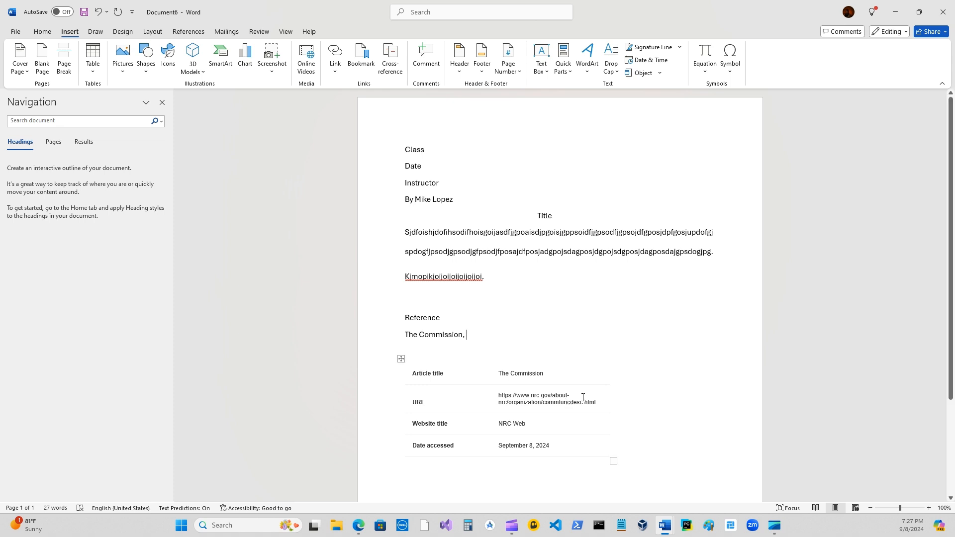
Copy the URL from the pasted table and paste it after "The Commission," in the reference entry, followed by a comma.
{"action": "left_click_drag", "start_coordinate": [597, 402], "coordinate": [498, 395]}
{"action": "right_click", "coordinate": [509, 398]}
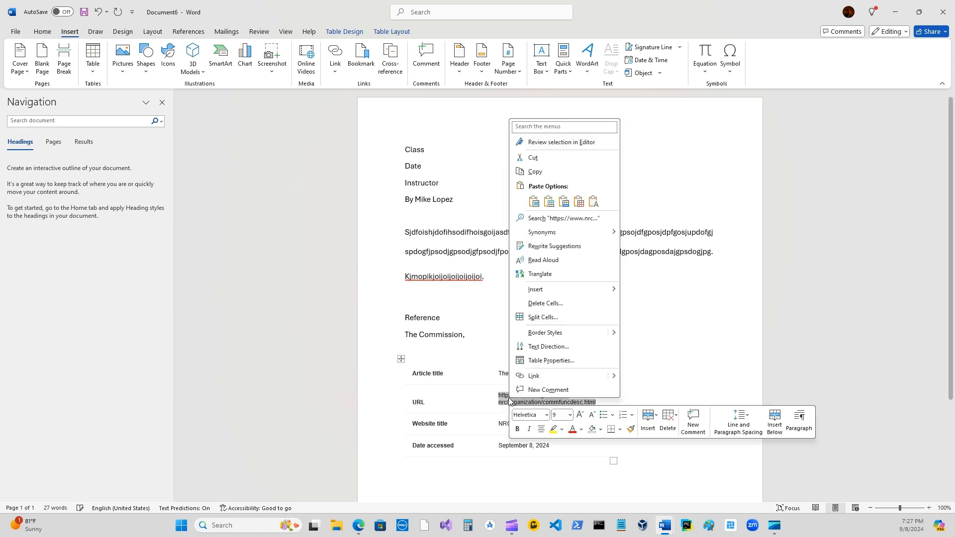
{"action": "left_click", "coordinate": [535, 171]}
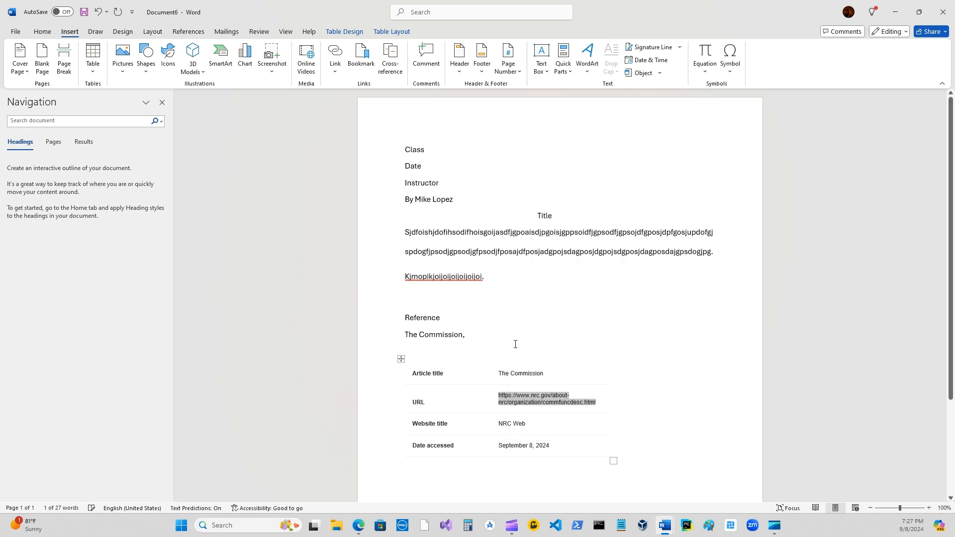
{"action": "right_click", "coordinate": [469, 335]}
{"action": "left_click", "coordinate": [491, 210]}
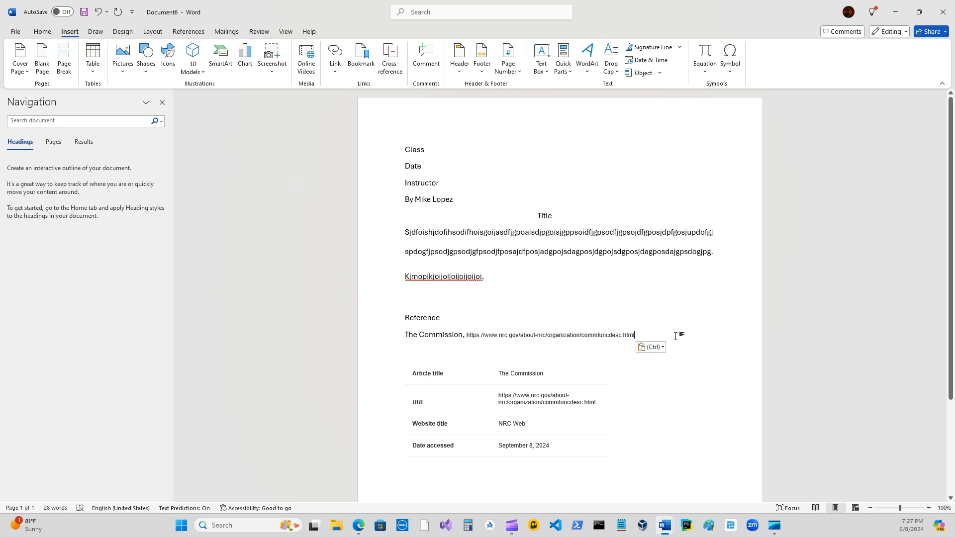
{"action": "type", "text": ","}
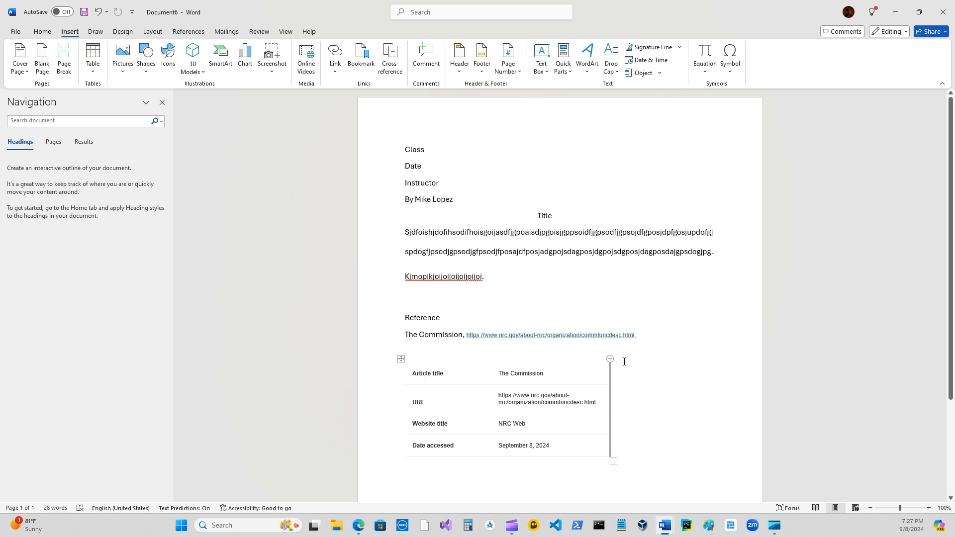
Insert the website title “NRC Web” in quotation marks, followed by a comma, between "The Commission," and the URL.
{"action": "left_click", "coordinate": [466, 334]}
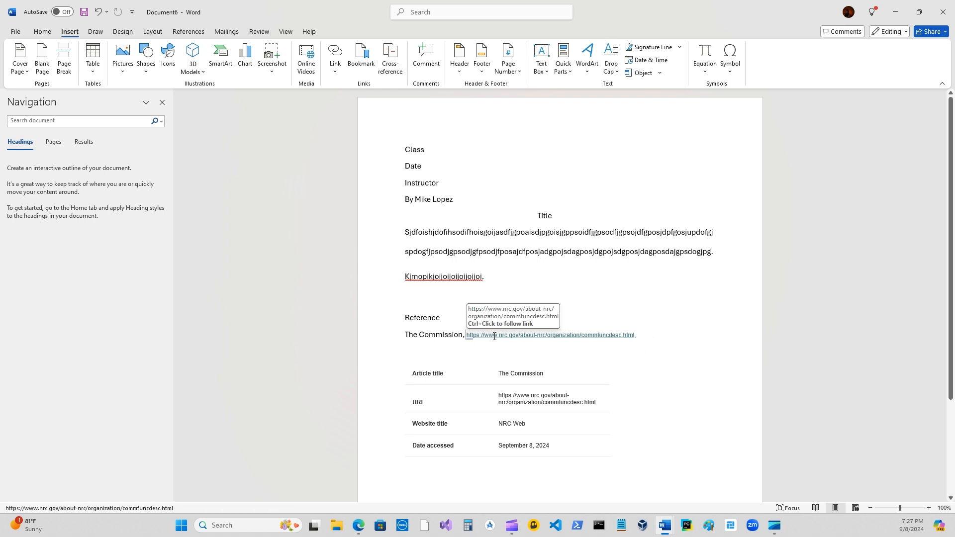
{"action": "key", "text": "BackSpace"}
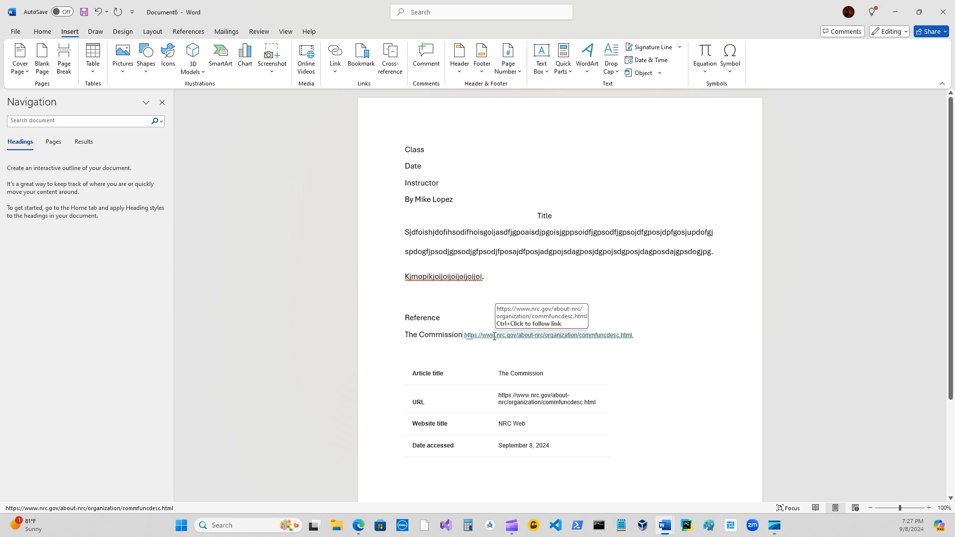
{"action": "type", "text": ", "}
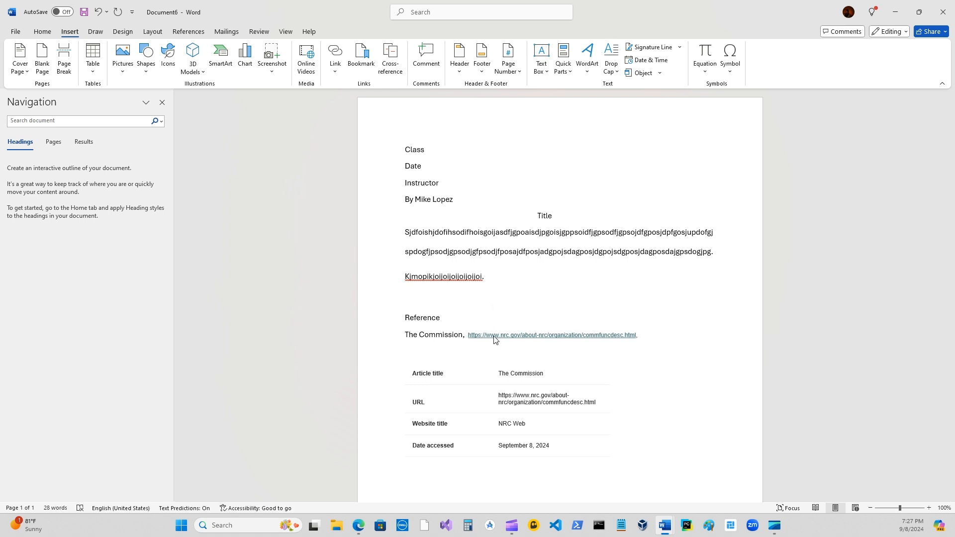
{"action": "type", "text": "\""}
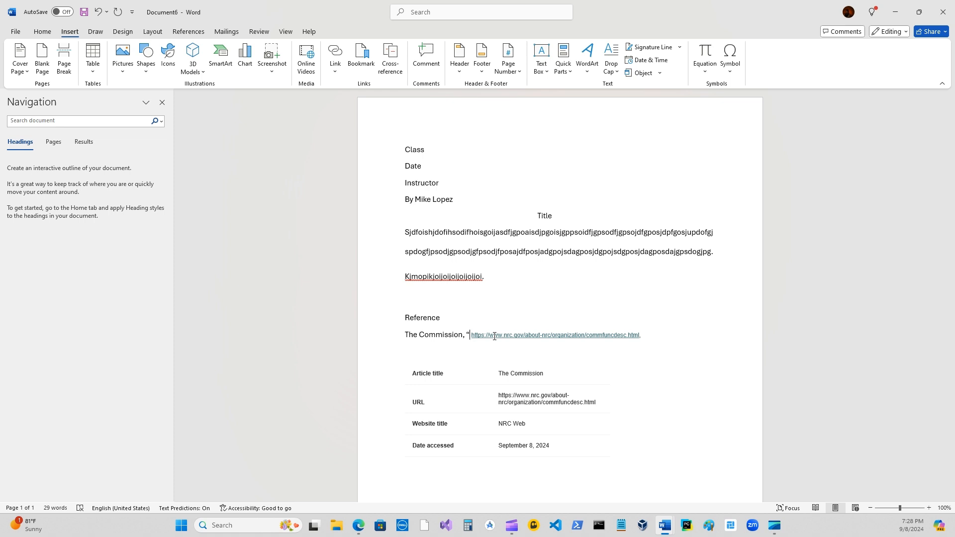
{"action": "type", "text": "NRC "}
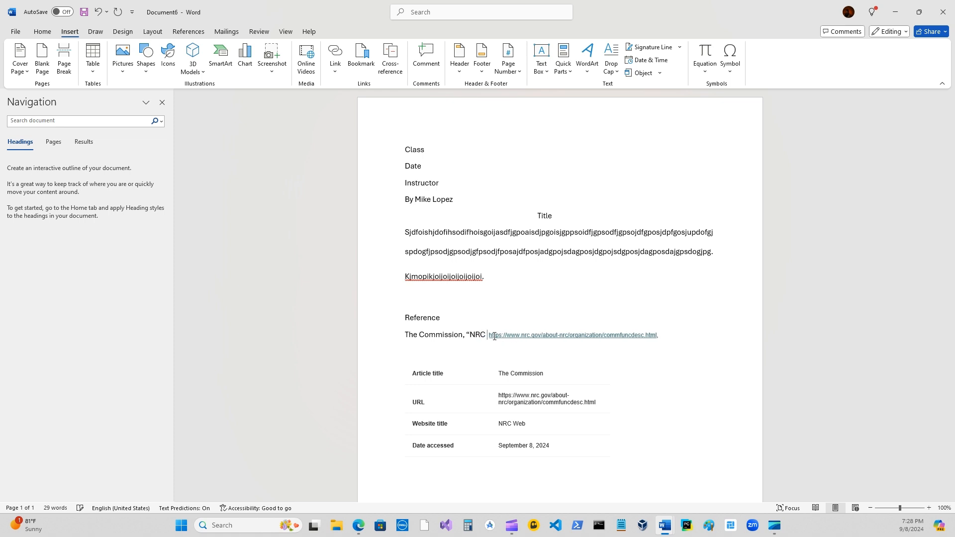
{"action": "type", "text": "W"}
{"action": "type", "text": "eb\","}
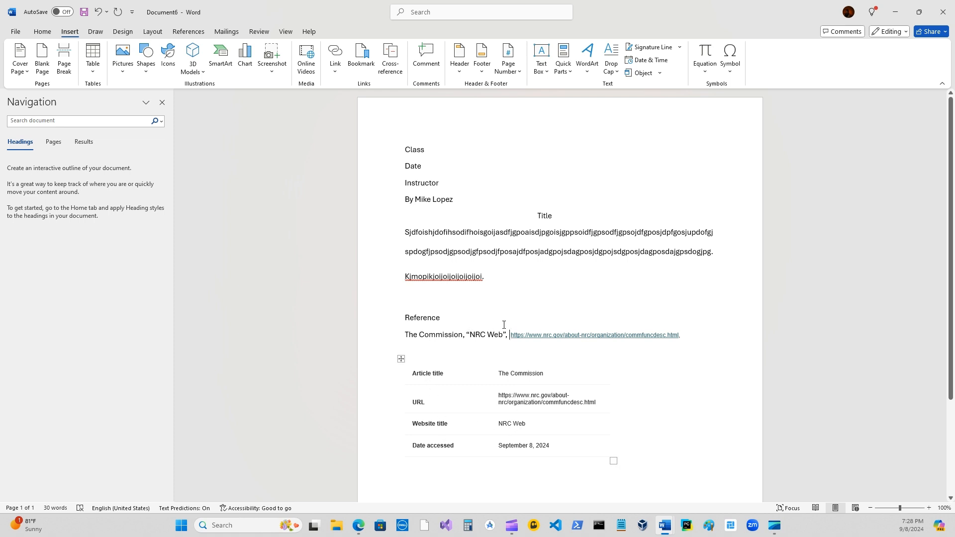
Delete the article title and quoted website title in front of the URL in the reference entry.
{"action": "key", "text": "BackSpace"}
{"action": "key", "text": "BackSpace"}
{"action": "key", "text": "BackSpace"}
{"action": "key", "text": "BackSpace"}
{"action": "key", "text": "BackSpace"}
{"action": "key", "text": "BackSpace"}
{"action": "key", "text": "BackSpace"}
{"action": "key", "text": "BackSpace"}
{"action": "key", "text": "BackSpace"}
{"action": "key", "text": "BackSpace"}
{"action": "key", "text": "BackSpace"}
{"action": "key", "text": "BackSpace"}
{"action": "key", "text": "BackSpace"}
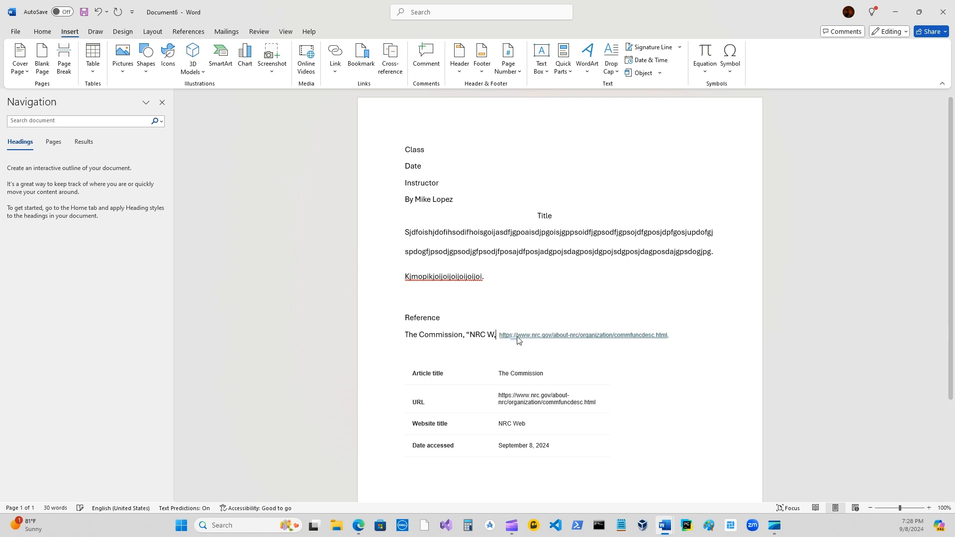
{"action": "key", "text": "BackSpace"}
{"action": "key", "text": "BackSpace"}
{"action": "key", "text": "BackSpace"}
{"action": "key", "text": "BackSpace"}
{"action": "key", "text": "BackSpace"}
{"action": "key", "text": "BackSpace"}
{"action": "key", "text": "BackSpace"}
{"action": "key", "text": "BackSpace"}
{"action": "key", "text": "BackSpace"}
{"action": "key", "text": "BackSpace"}
{"action": "key", "text": "BackSpace"}
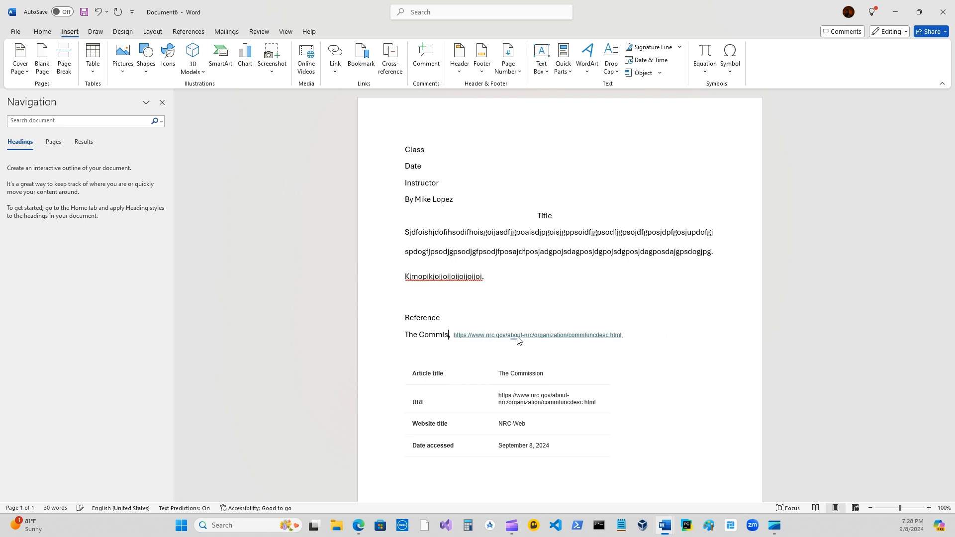
{"action": "key", "text": "BackSpace"}
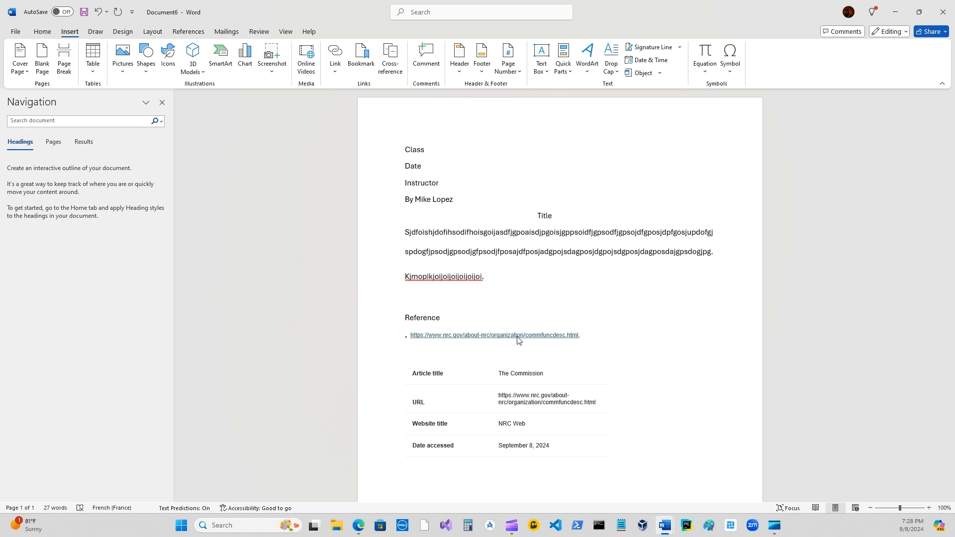
Start the reference entry with NRC Web, “The Commission”, placed before the URL.
{"action": "type", "text": "NRC"}
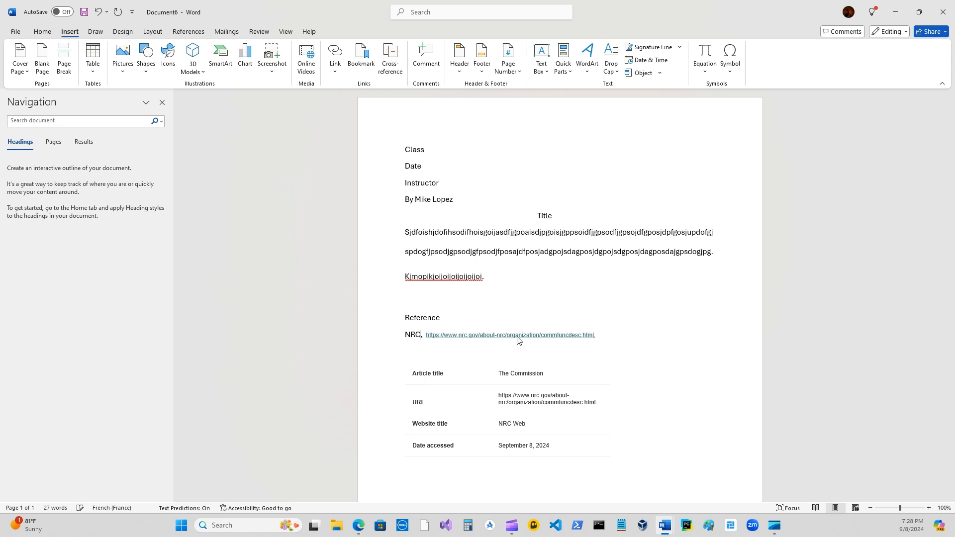
{"action": "type", "text": " Web"}
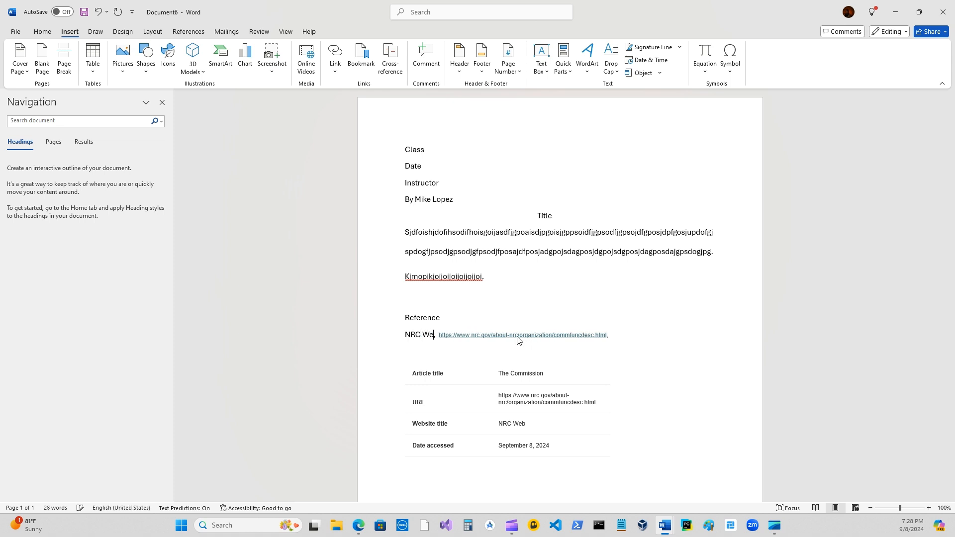
{"action": "type", "text": ","}
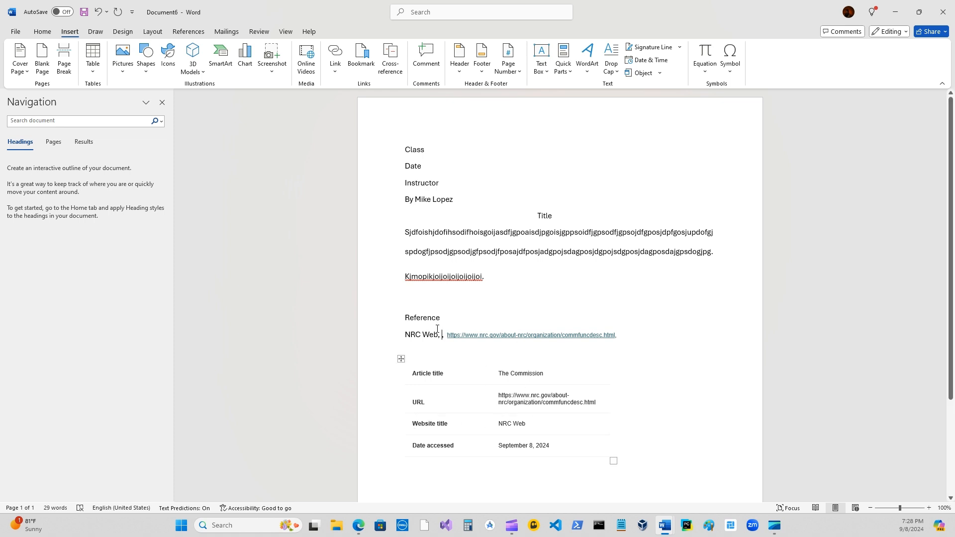
{"action": "type", "text": " ,"}
{"action": "type", "text": "\""}
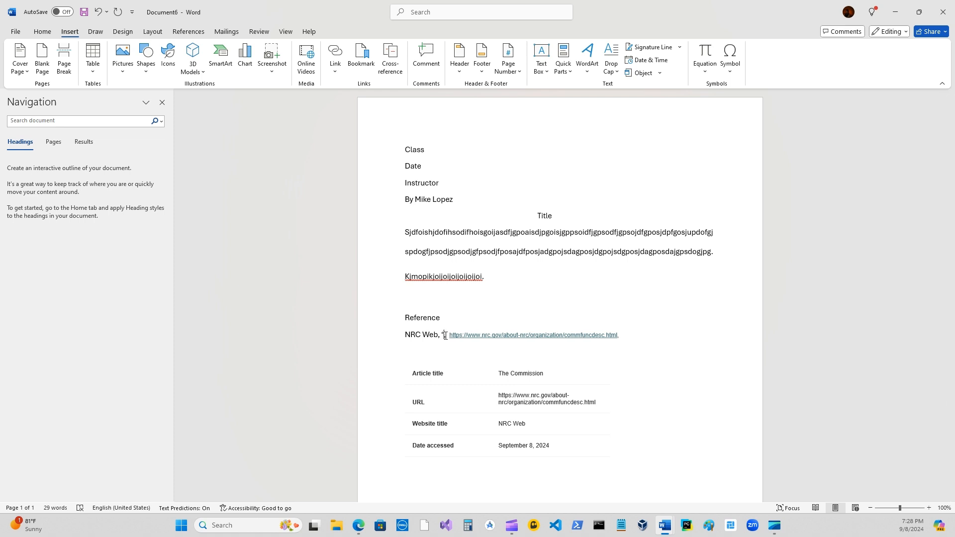
{"action": "type", "text": "The Co"}
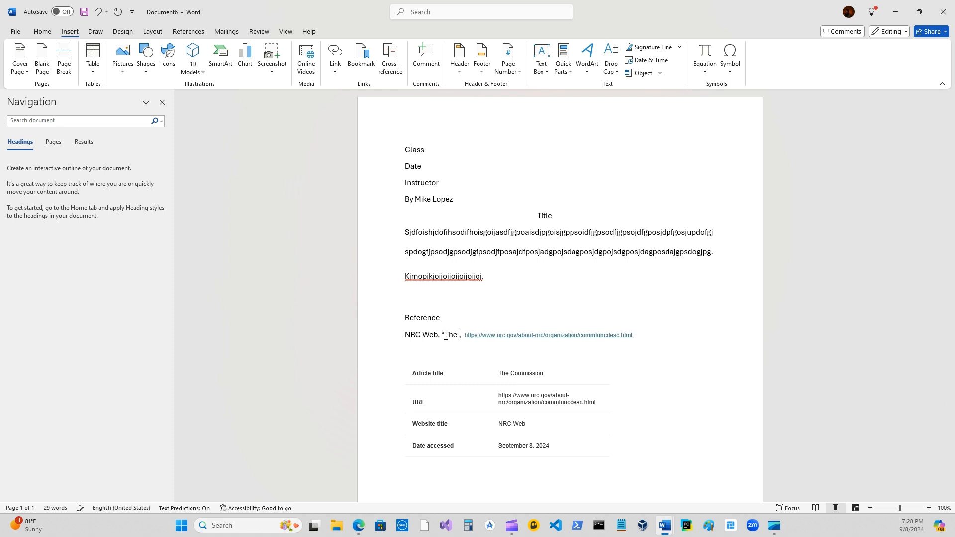
{"action": "type", "text": "mmission"}
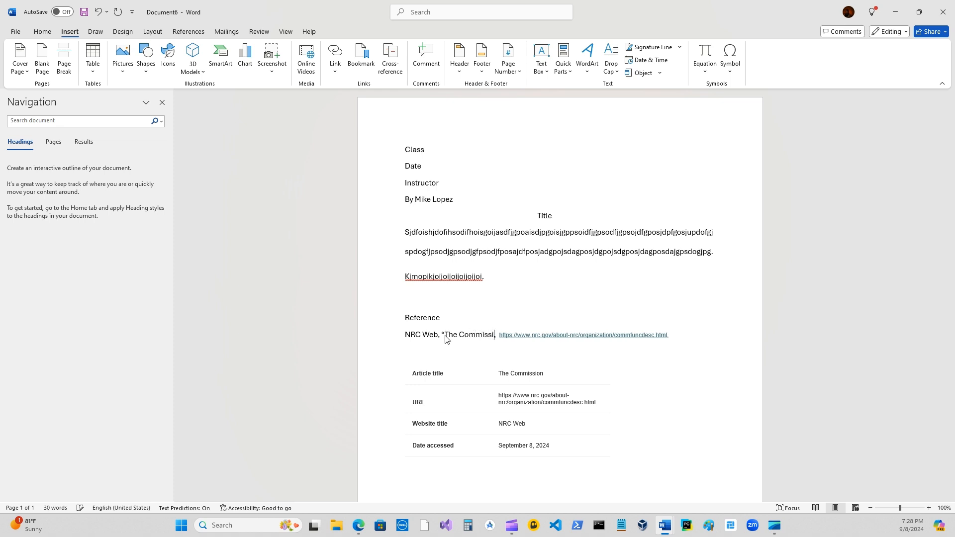
{"action": "type", "text": "\""}
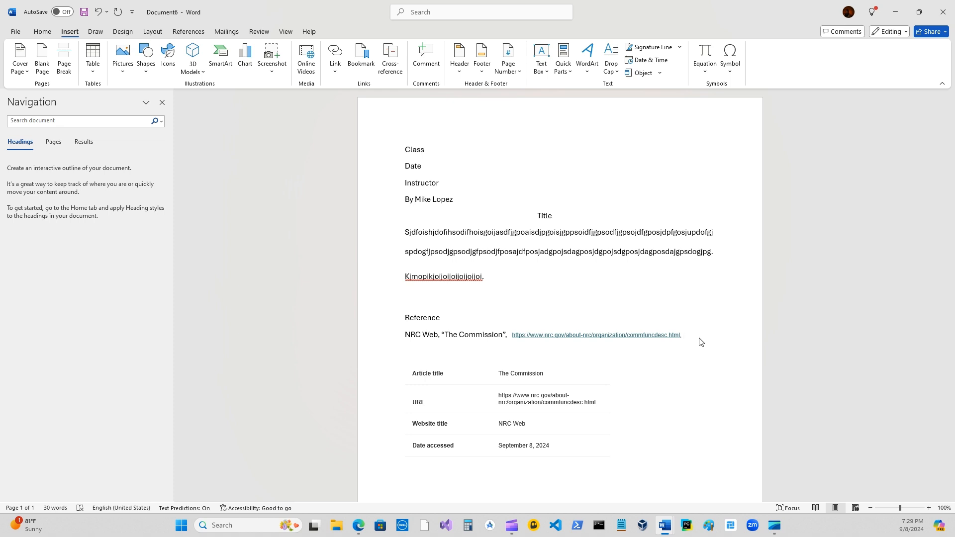
Add the access date "(accessed Sept. 8th, 2024)" after the URL in the reference entry.
{"action": "type", "text": "(accessed Sept"}
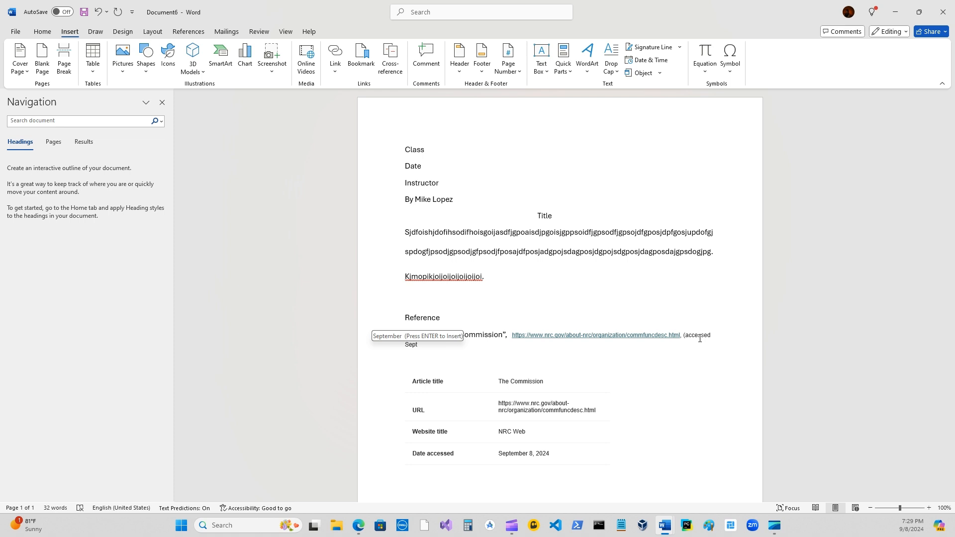
{"action": "type", "text": "."}
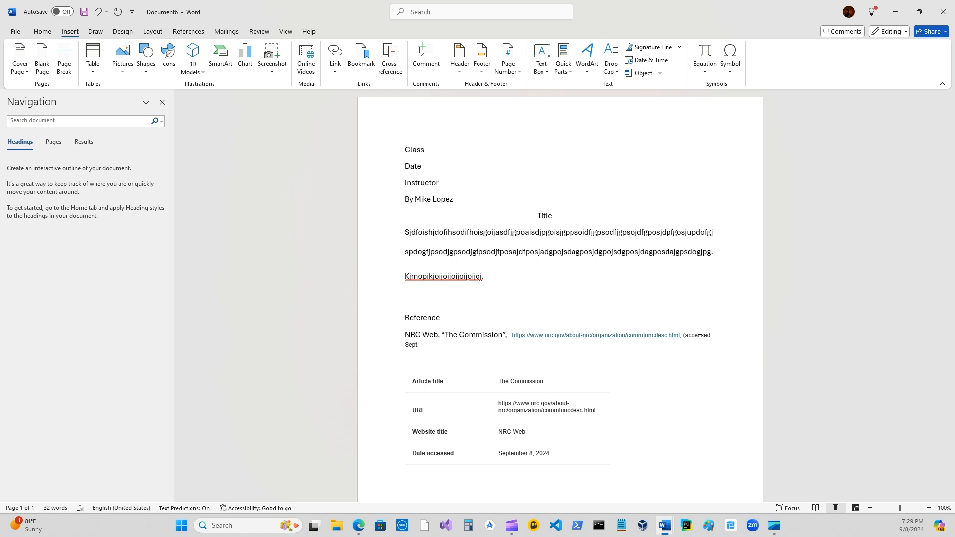
{"action": "type", "text": " 8"}
{"action": "type", "text": "8th"}
{"action": "key", "text": "BackSpace"}
{"action": "key", "text": "BackSpace"}
{"action": "key", "text": "BackSpace"}
{"action": "type", "text": "th"}
{"action": "key", "text": "BackSpace"}
{"action": "type", "text": ", 2024"}
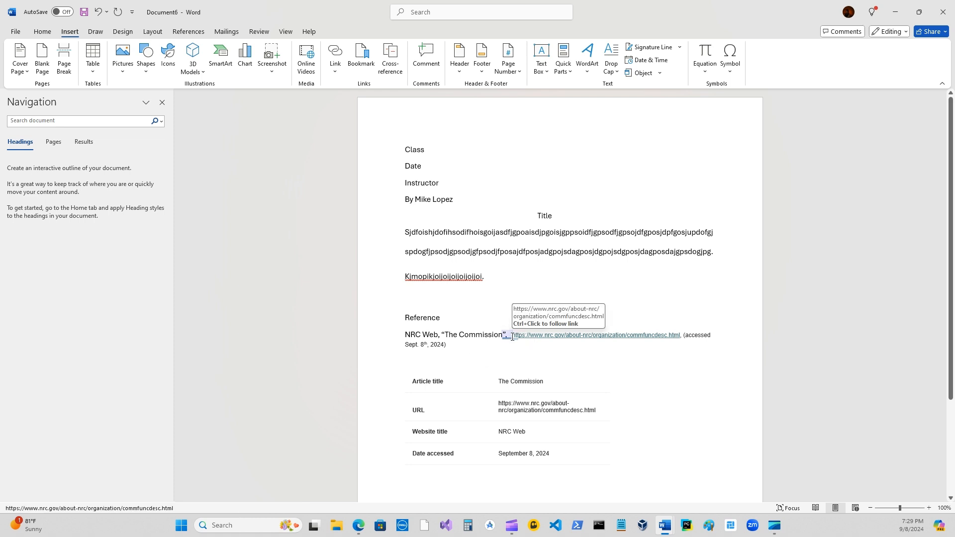
Remove the extra space between “The Commission”, and the URL, and return to the end of the reference entry.
{"action": "mouse_move", "coordinate": [524, 347]}
{"action": "key", "text": "BackSpace"}
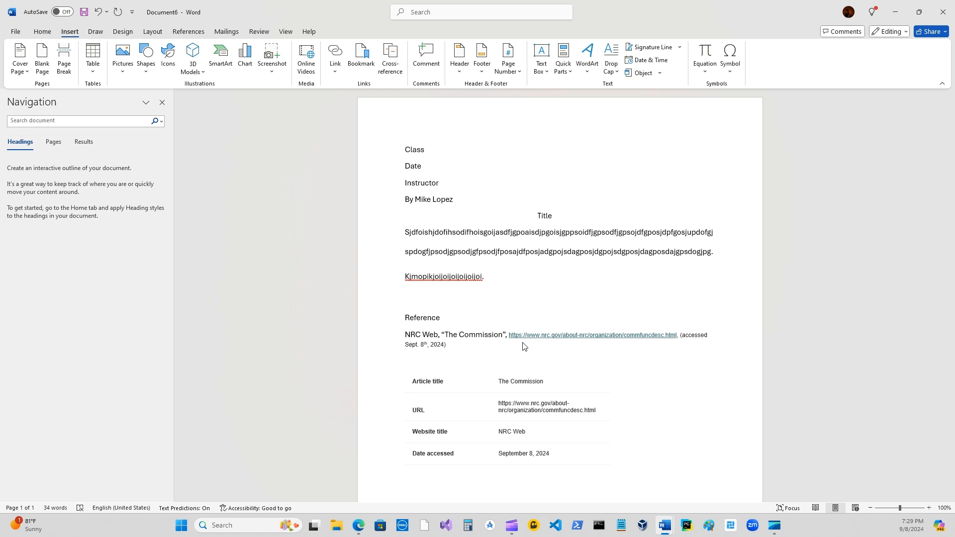
{"action": "left_click", "coordinate": [452, 346]}
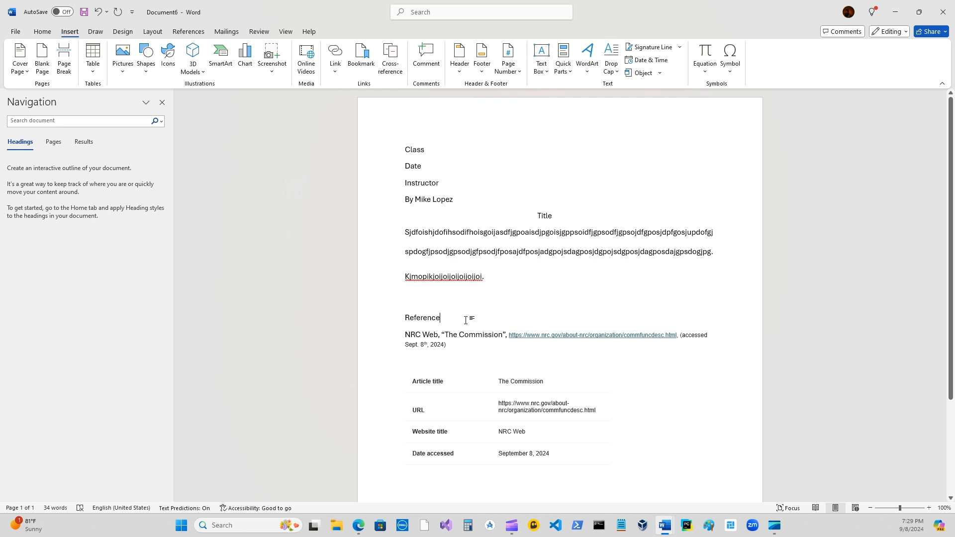
Add an empty line below the Reference heading and make the heading bold and underlined.
{"action": "left_click", "coordinate": [450, 319]}
{"action": "key", "text": "Return"}
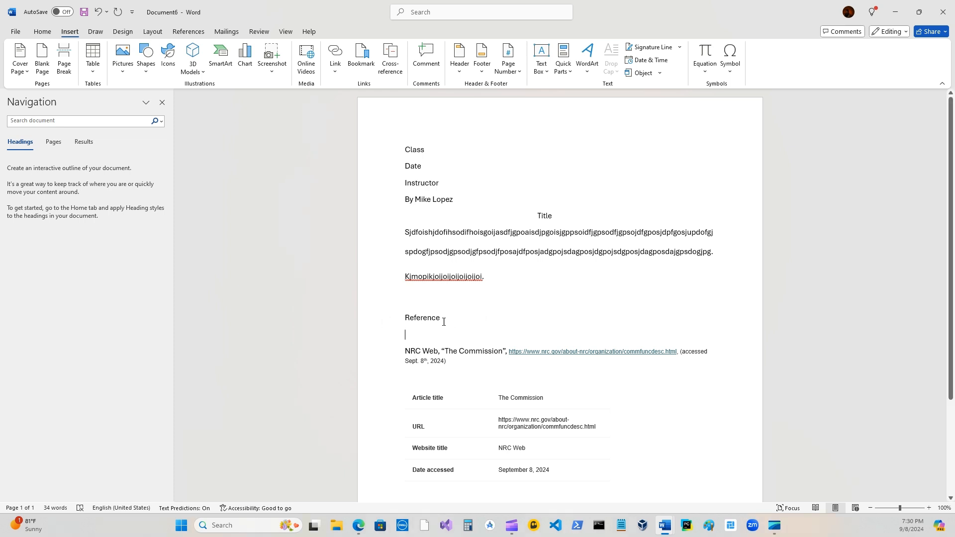
{"action": "left_click_drag", "start_coordinate": [444, 321], "coordinate": [404, 326]}
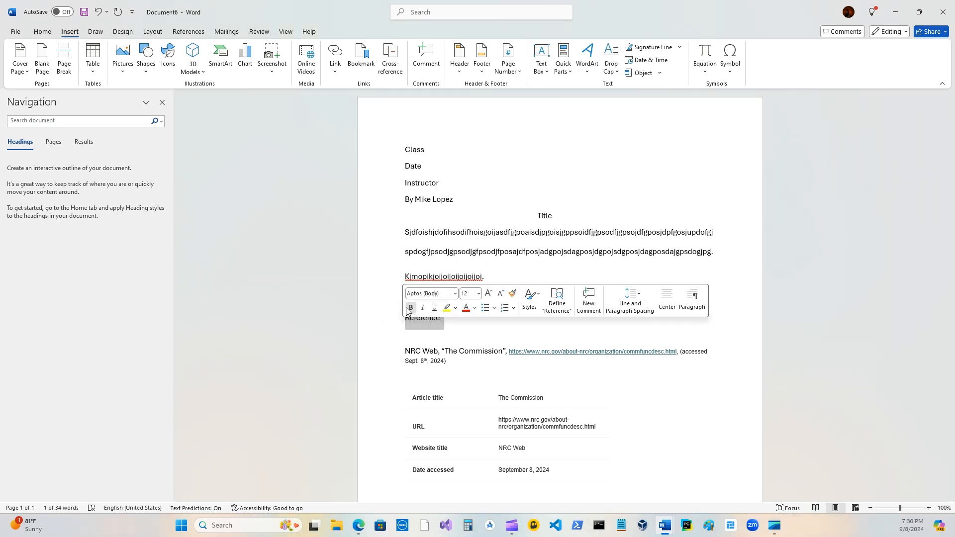
{"action": "left_click", "coordinate": [411, 308]}
{"action": "left_click", "coordinate": [435, 308]}
Enter "The references used in this summary are" on the empty line between the Reference heading and the NRC entry.
{"action": "left_click", "coordinate": [421, 335]}
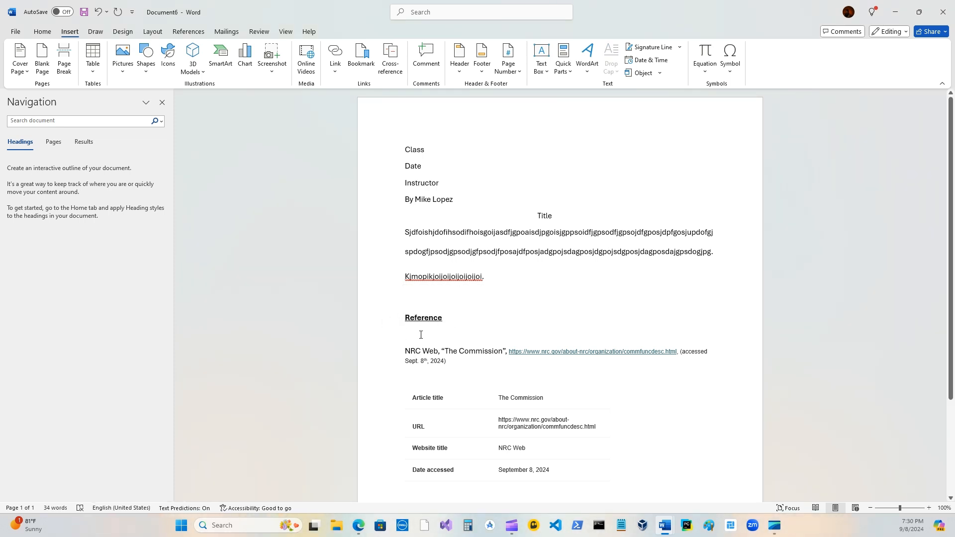
{"action": "type", "text": "The refere"}
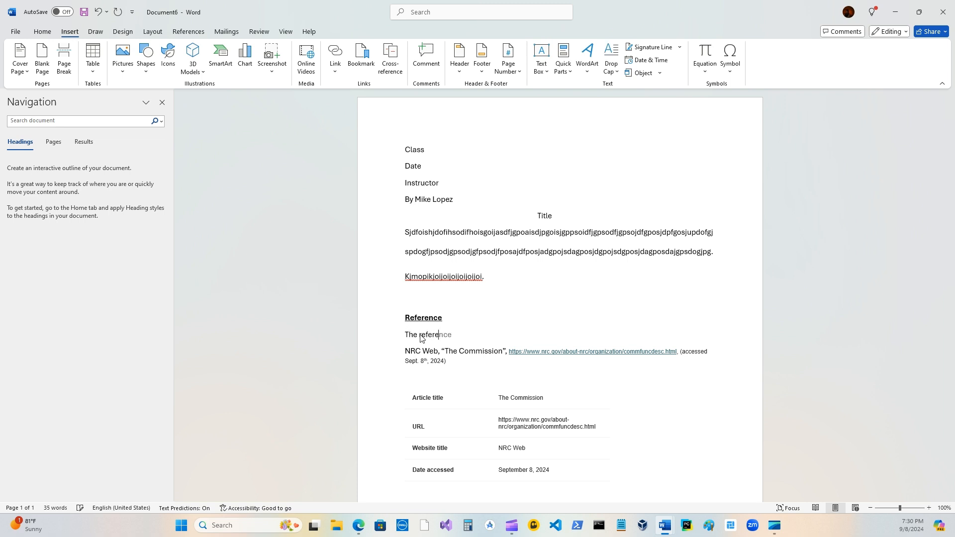
{"action": "type", "text": "nces used in this summarty are"}
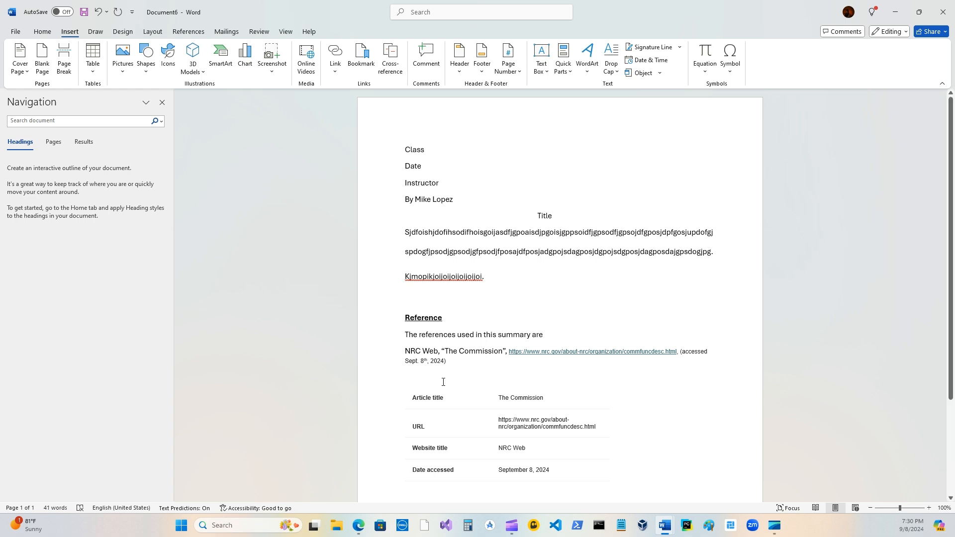
Delete the citation details table below the reference entry.
{"action": "scroll", "coordinate": [445, 383], "scroll_direction": "down", "scroll_amount": 2}
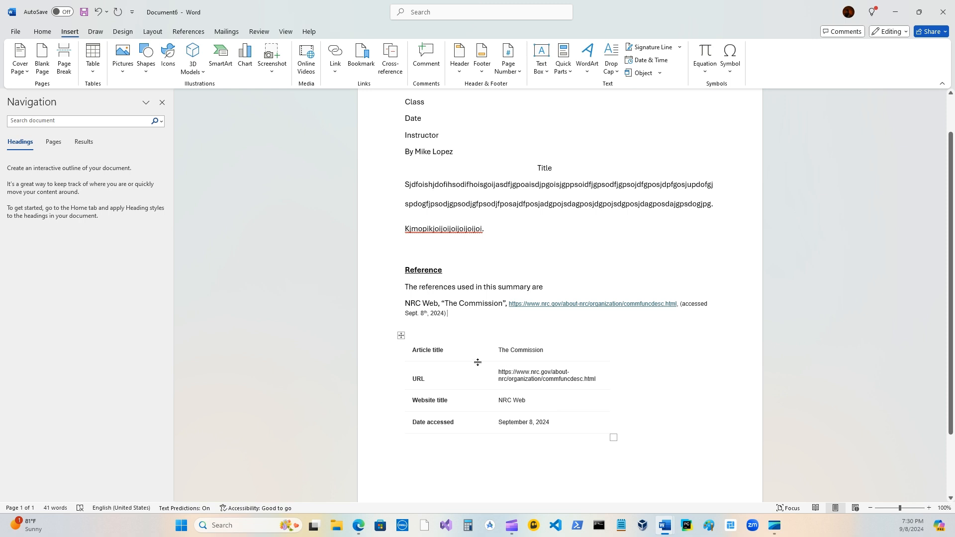
{"action": "left_click_drag", "start_coordinate": [653, 439], "coordinate": [386, 337]}
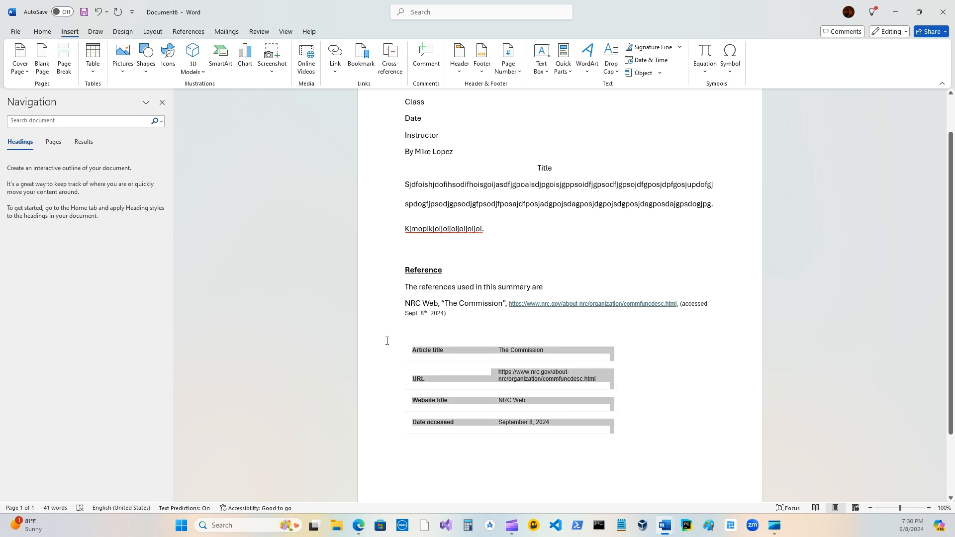
{"action": "key", "text": "BackSpace"}
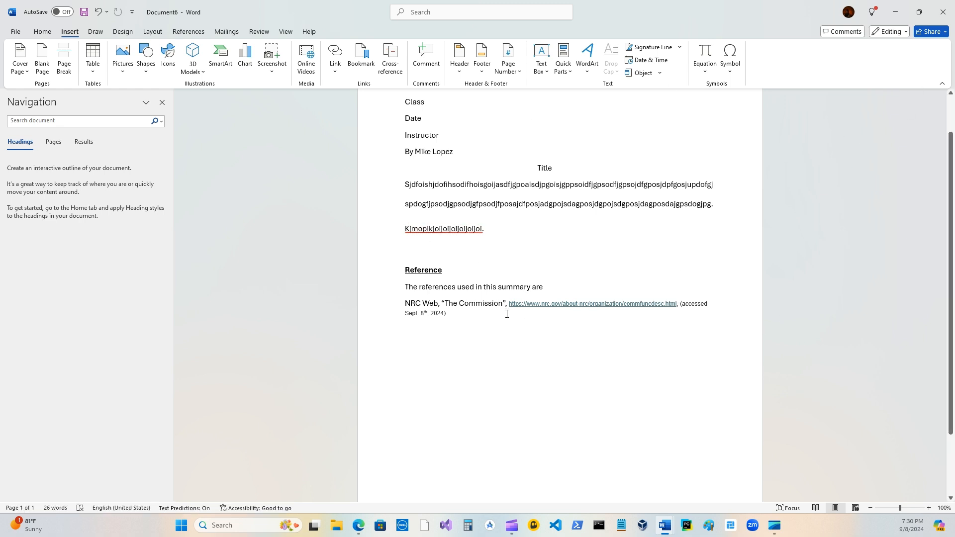
Format the whole NRC reference entry in Times New Roman, size 12.
{"action": "left_click_drag", "start_coordinate": [451, 315], "coordinate": [390, 307]}
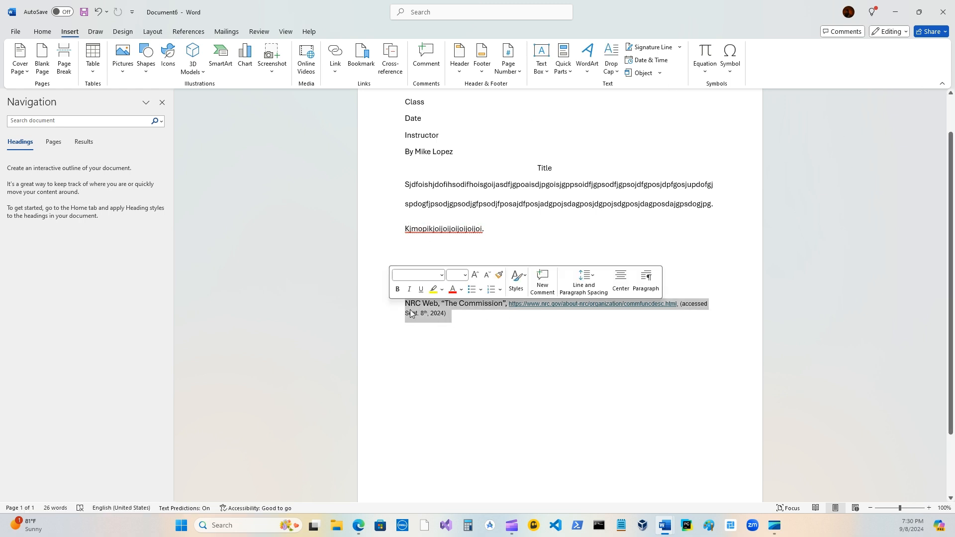
{"action": "left_click", "coordinate": [429, 274]}
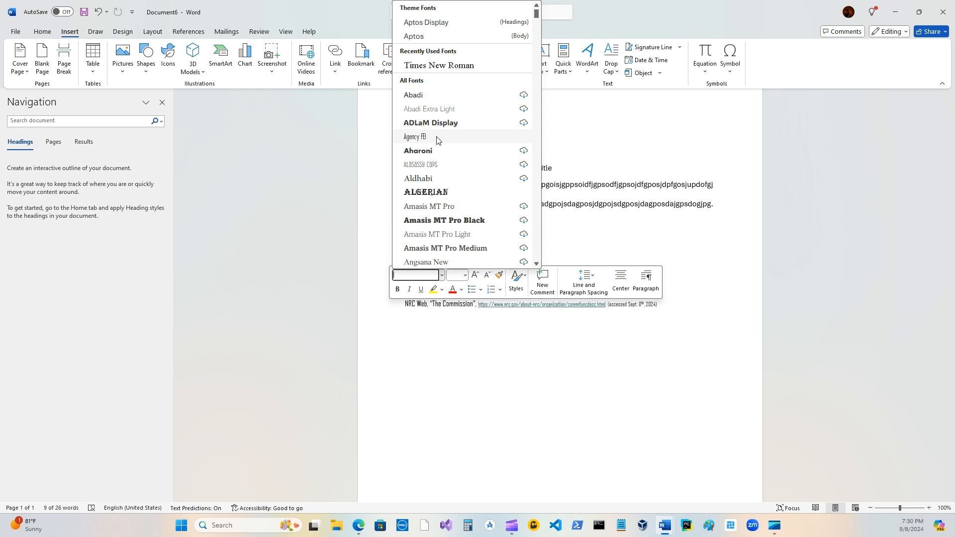
{"action": "left_click", "coordinate": [447, 66]}
{"action": "left_click_drag", "start_coordinate": [448, 324], "coordinate": [395, 306]}
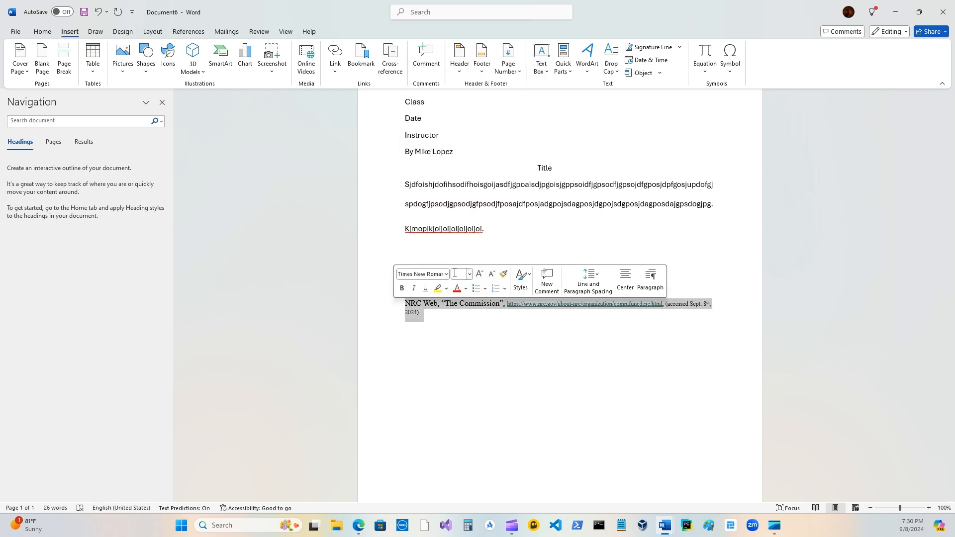
{"action": "left_click", "coordinate": [470, 276]}
{"action": "left_click", "coordinate": [461, 332]}
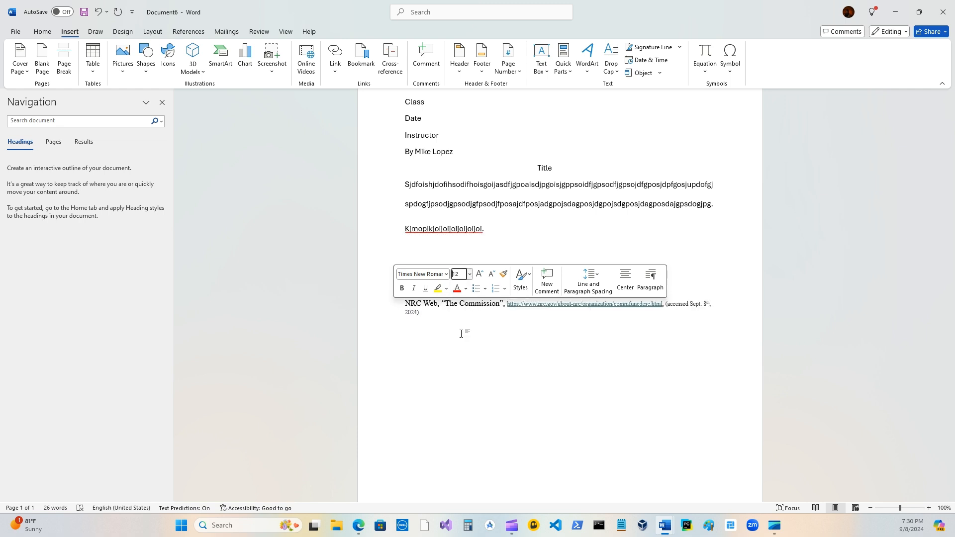
{"action": "left_click", "coordinate": [619, 326]}
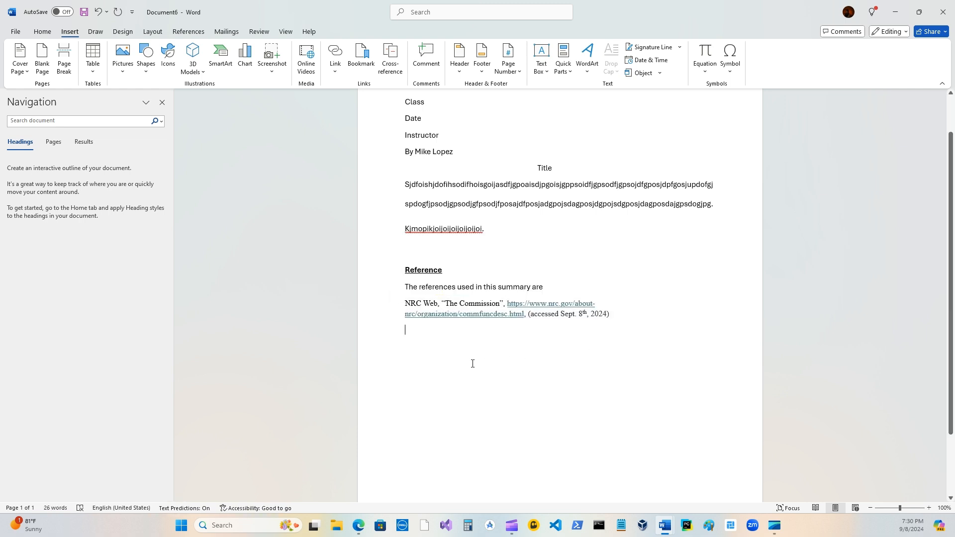
Follow the NRC link in the reference entry to check it, and close the web page it opens.
{"action": "scroll", "coordinate": [472, 364], "scroll_direction": "up", "scroll_amount": 2}
{"action": "left_click", "coordinate": [640, 337]}
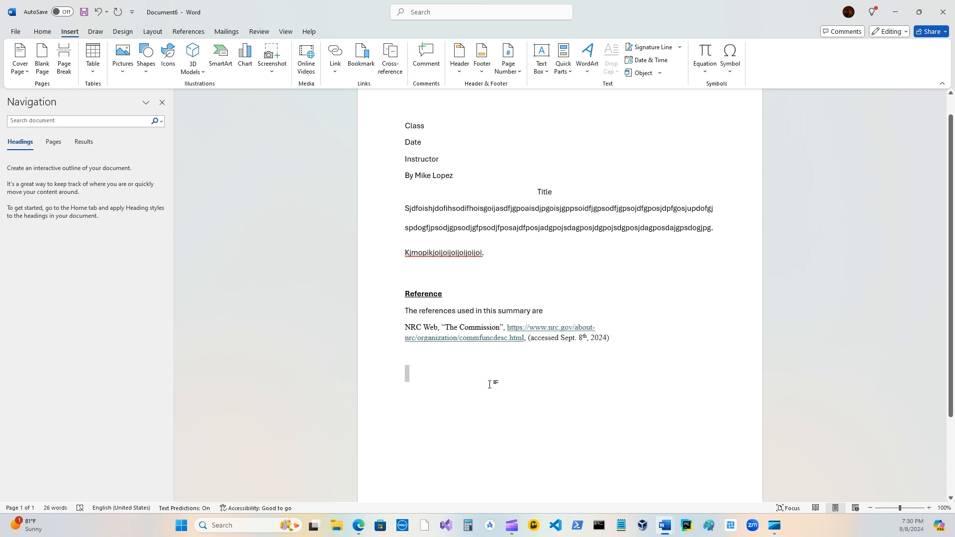
{"action": "left_click", "coordinate": [484, 339], "text": "ctrl"}
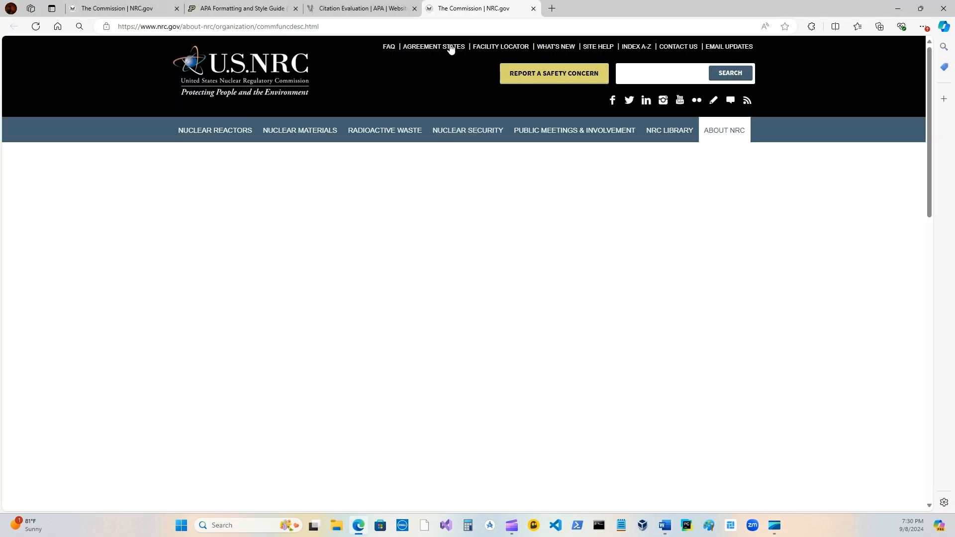
{"action": "left_click", "coordinate": [533, 8]}
View the browser pages for the Purdue OWL APA guide and The Commission, and return to Document6 in Word.
{"action": "left_click", "coordinate": [263, 8]}
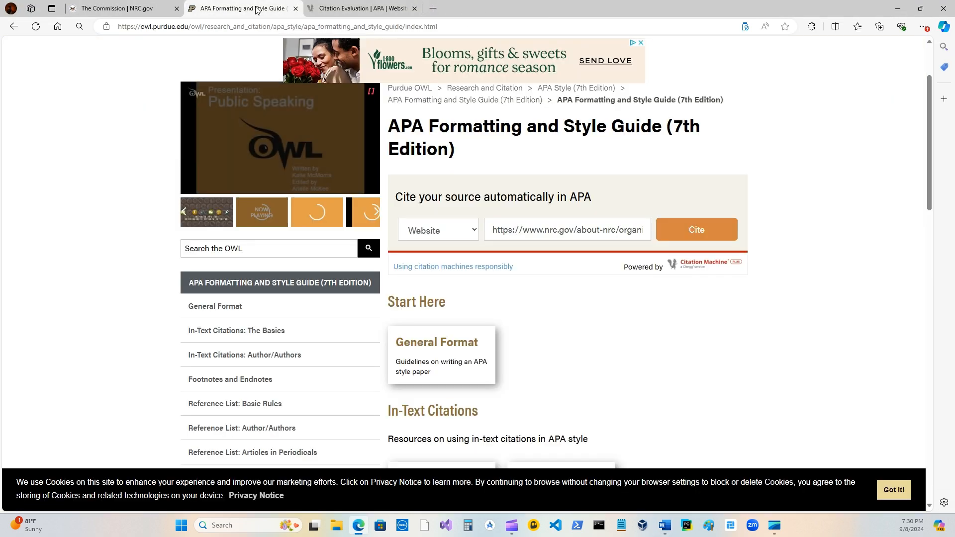
{"action": "left_click", "coordinate": [124, 8]}
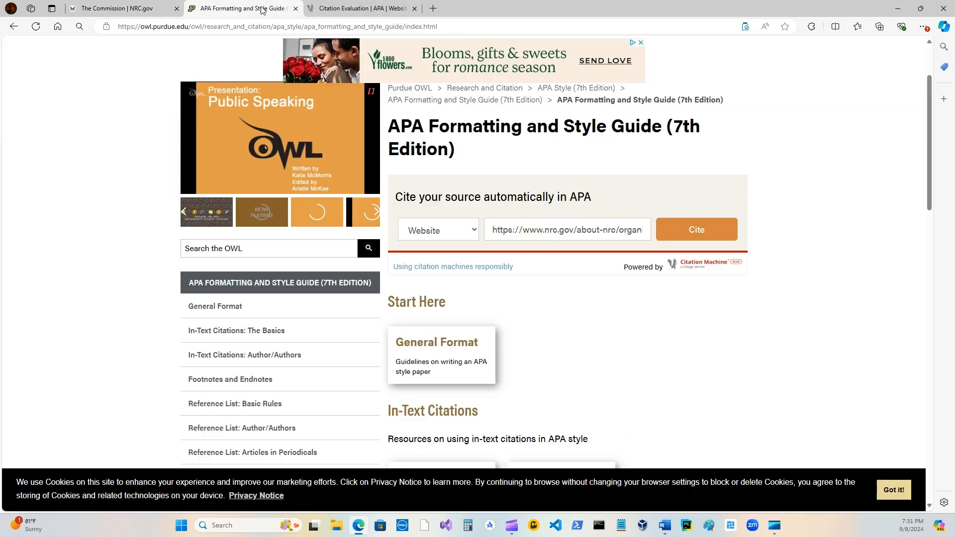
{"action": "left_click", "coordinate": [244, 8]}
{"action": "mouse_move", "coordinate": [667, 526]}
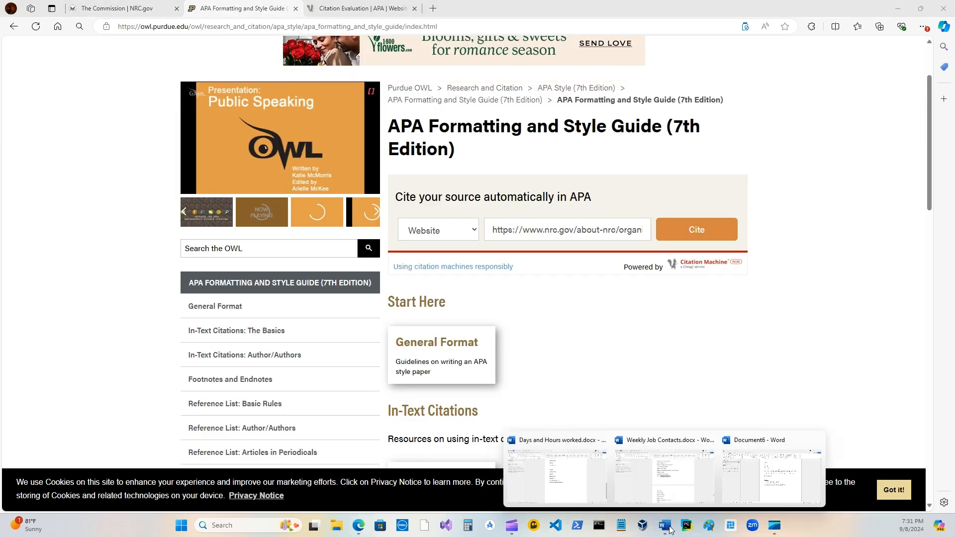
{"action": "left_click", "coordinate": [766, 475]}
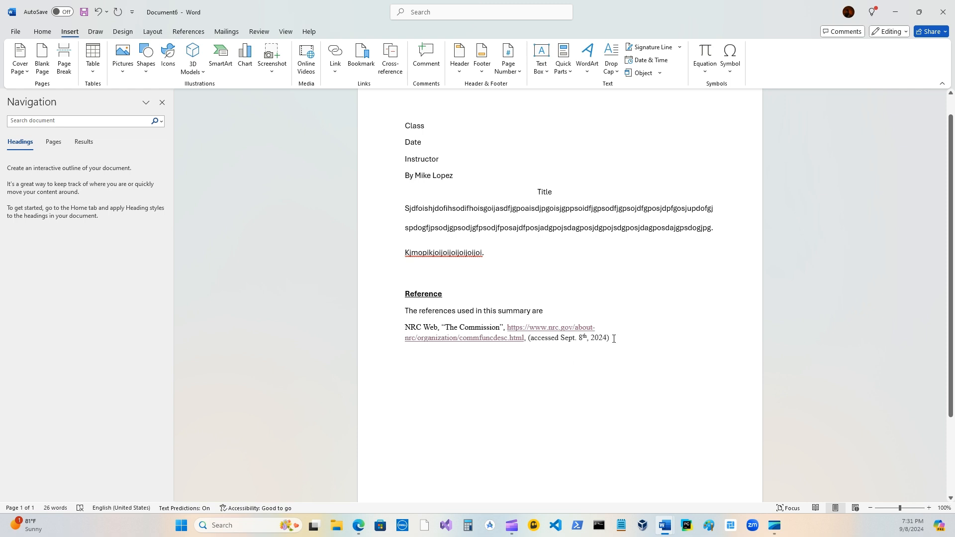
{"action": "scroll", "coordinate": [522, 298], "scroll_direction": "up", "scroll_amount": 1}
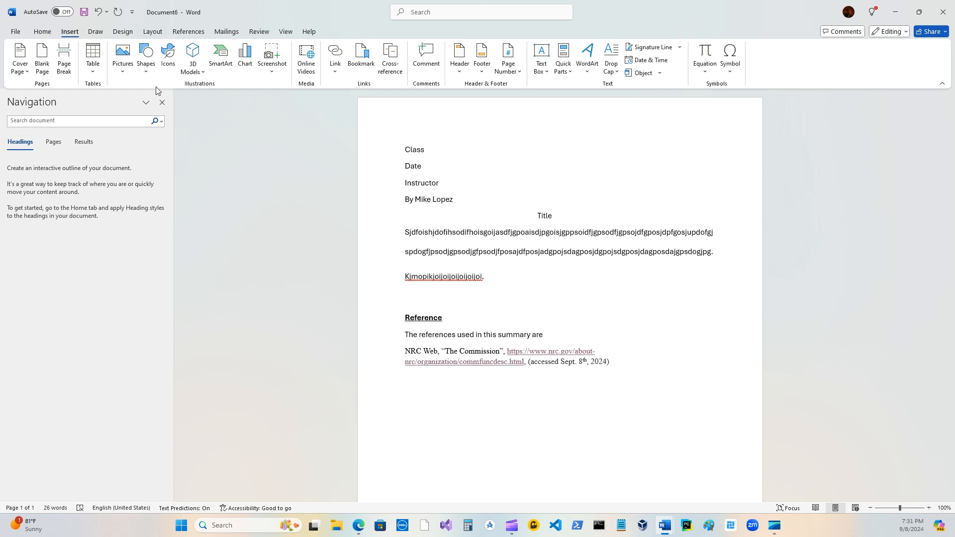
{"action": "left_click", "coordinate": [20, 33]}
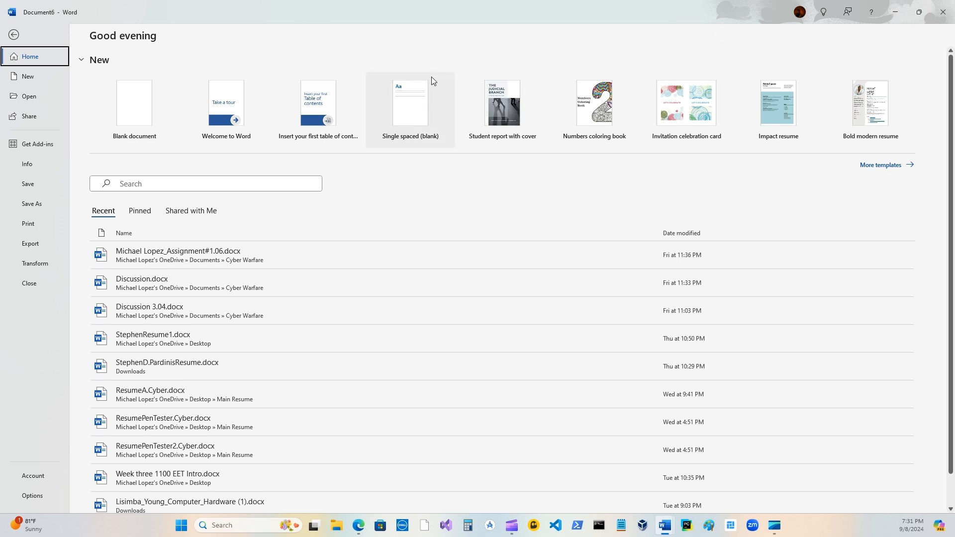
{"action": "left_click", "coordinate": [14, 35]}
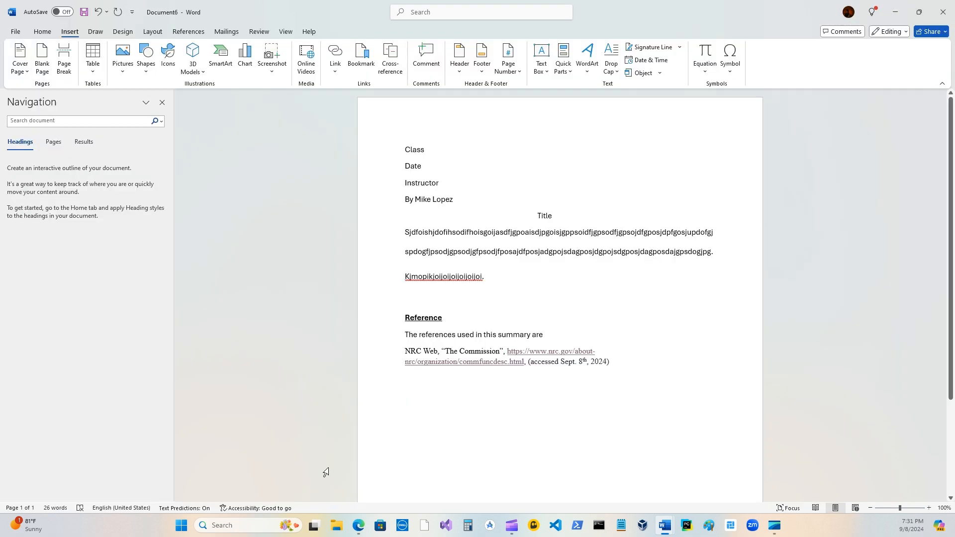
Open File Explorer and move its window slightly higher over the Word document.
{"action": "left_click", "coordinate": [337, 528]}
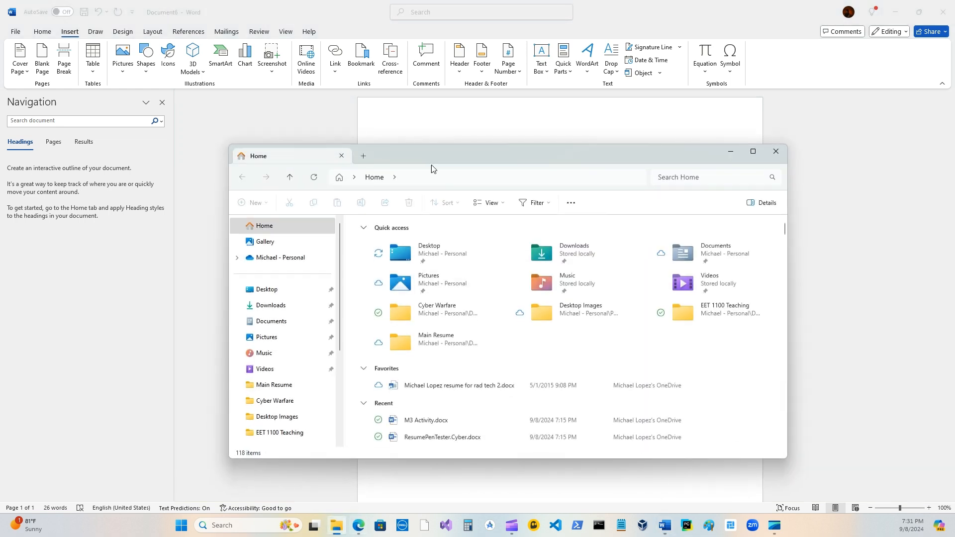
{"action": "left_click_drag", "start_coordinate": [503, 158], "coordinate": [501, 131]}
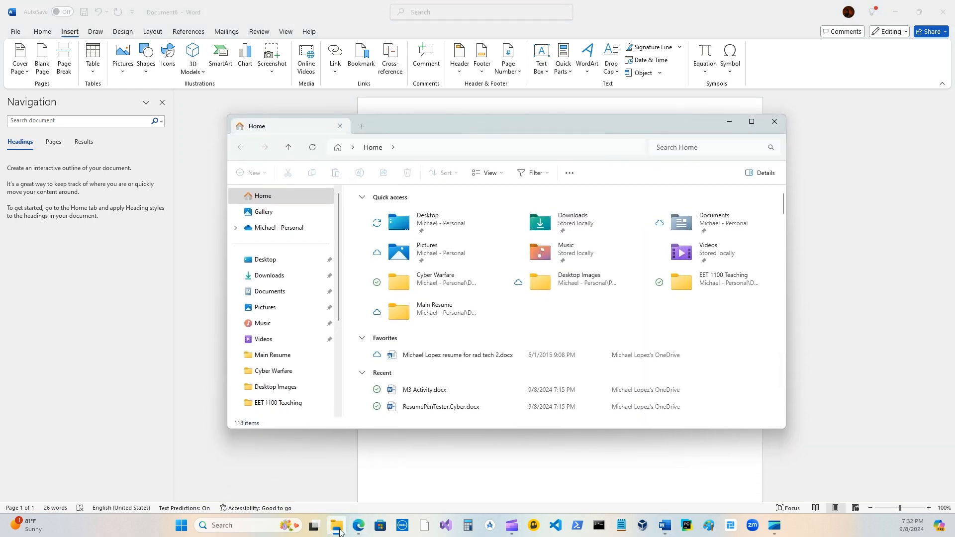
{"action": "mouse_move", "coordinate": [340, 532]}
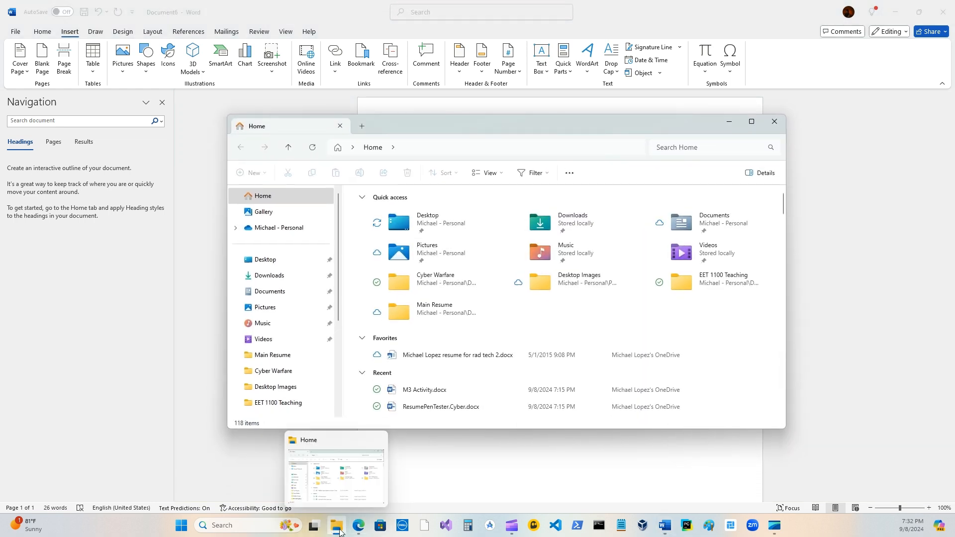
{"action": "left_click", "coordinate": [181, 525]}
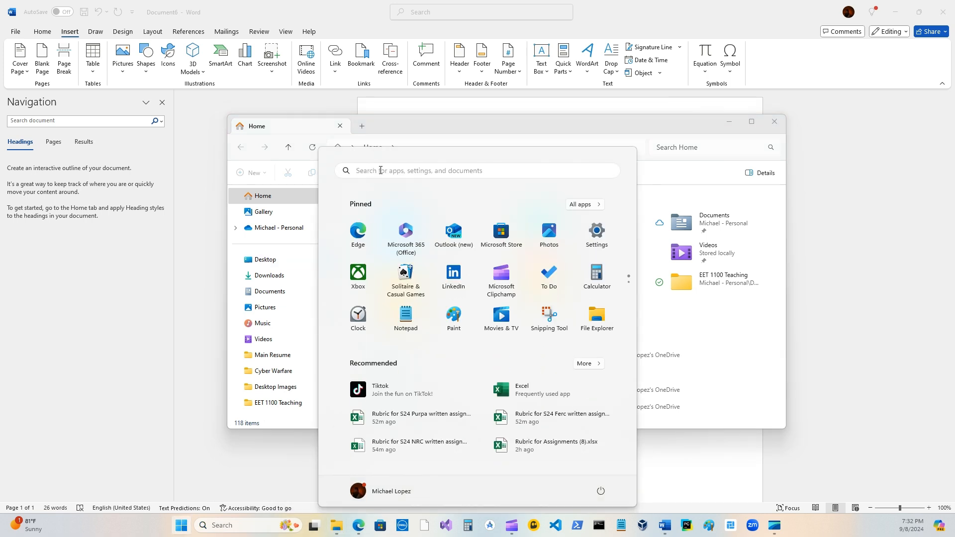
{"action": "type", "text": "file ex"}
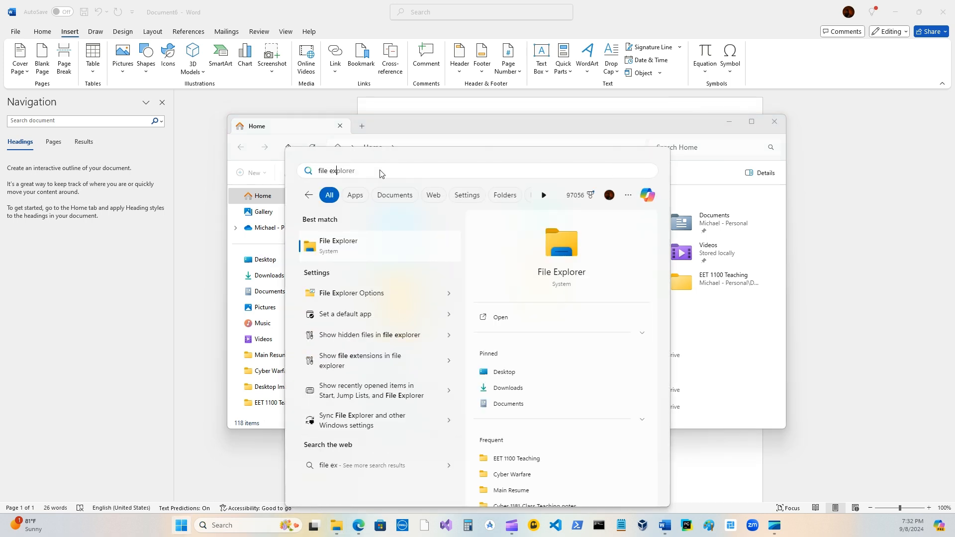
{"action": "left_click", "coordinate": [847, 285]}
{"action": "left_click", "coordinate": [337, 525]}
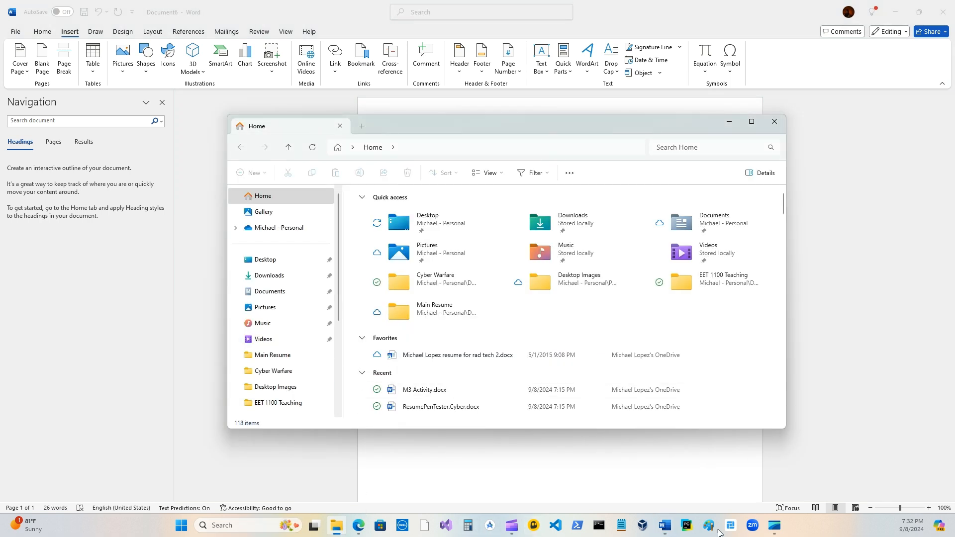
{"action": "right_click", "coordinate": [809, 530]}
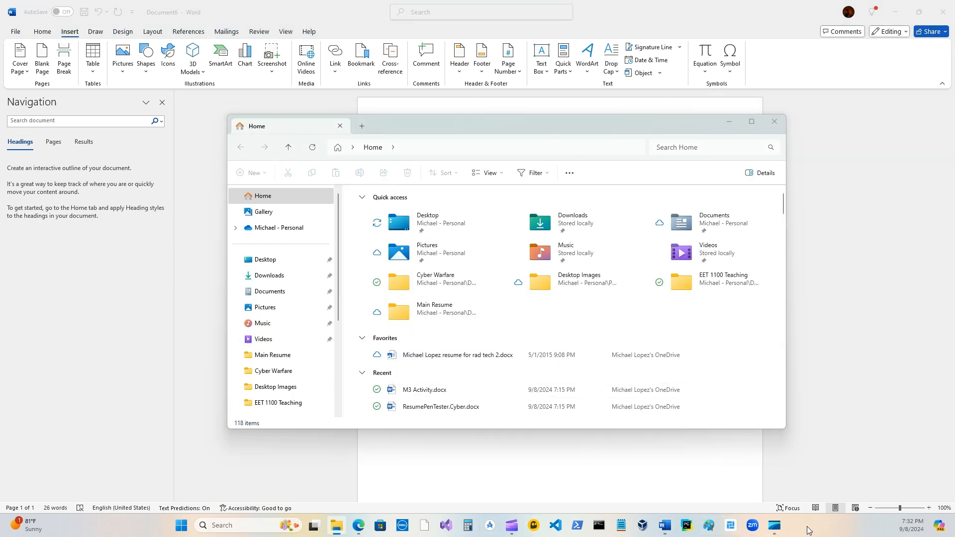
{"action": "left_click", "coordinate": [840, 415]}
{"action": "left_click", "coordinate": [337, 526]}
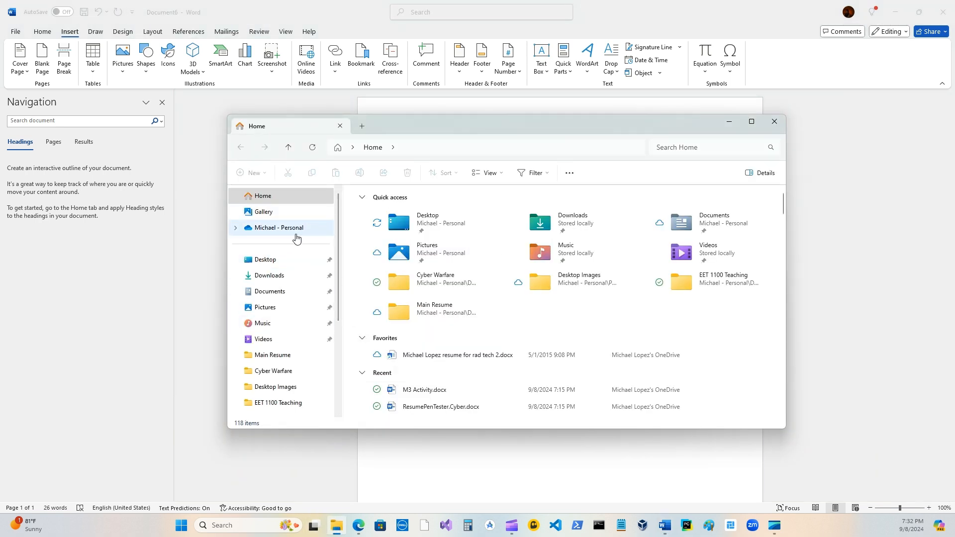
Create a new folder named "Test Folder" on the Desktop and close File Explorer.
{"action": "left_click", "coordinate": [276, 264]}
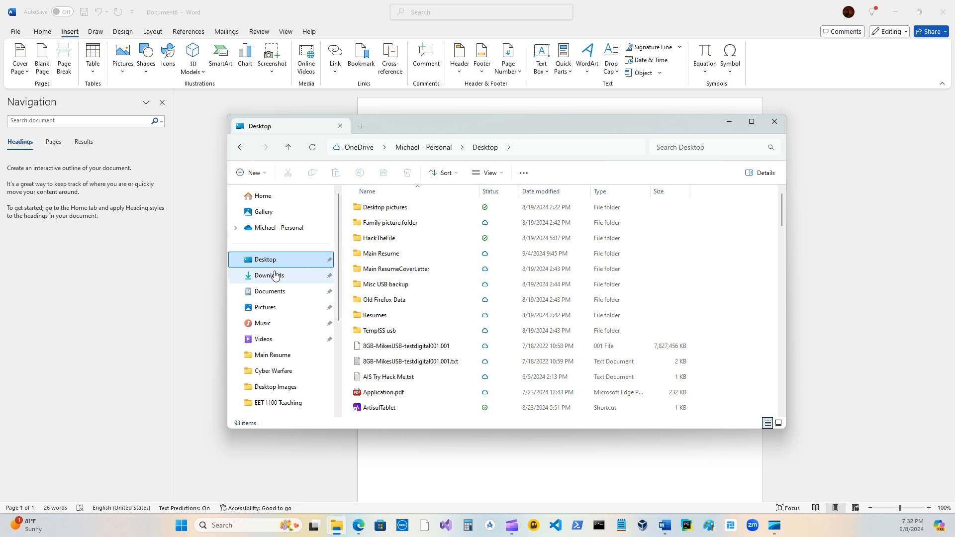
{"action": "left_click", "coordinate": [272, 292]}
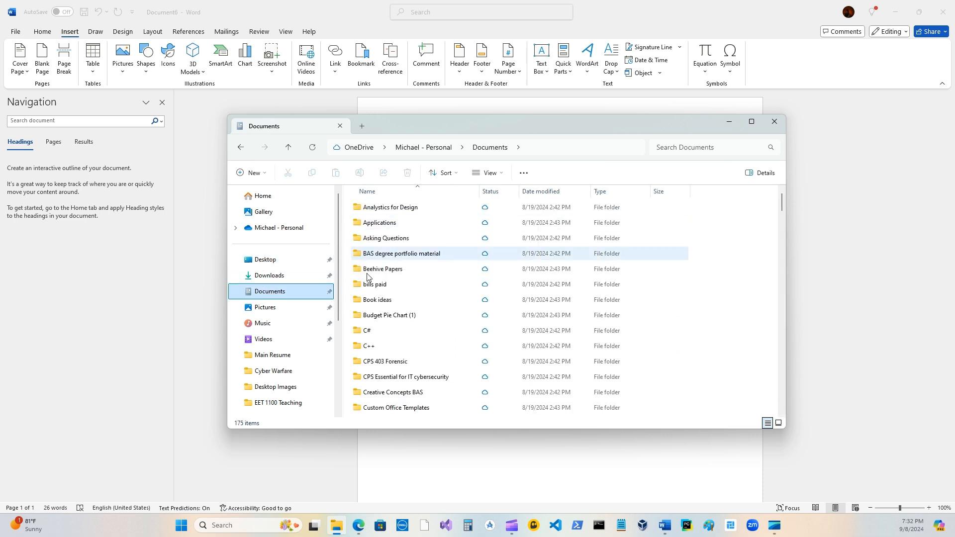
{"action": "left_click", "coordinate": [266, 260]}
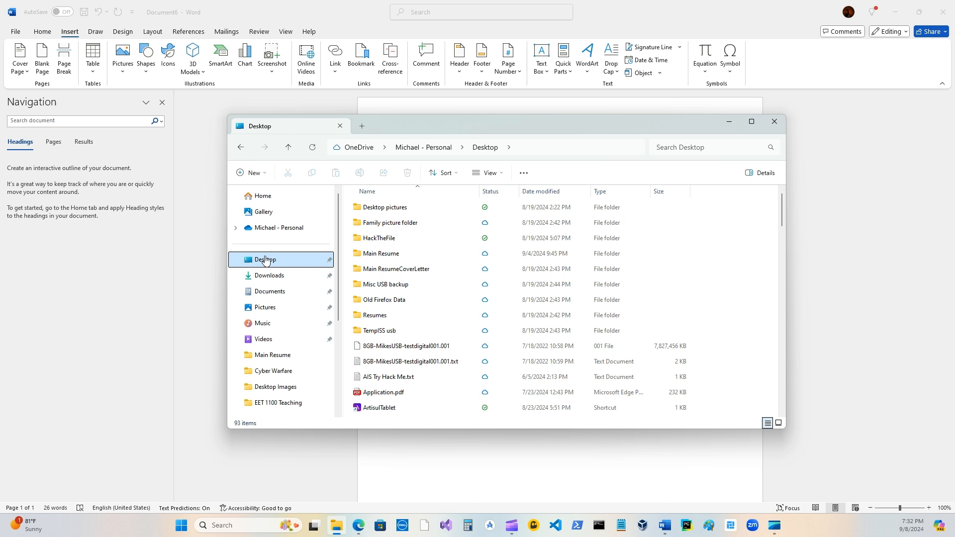
{"action": "right_click", "coordinate": [348, 217]}
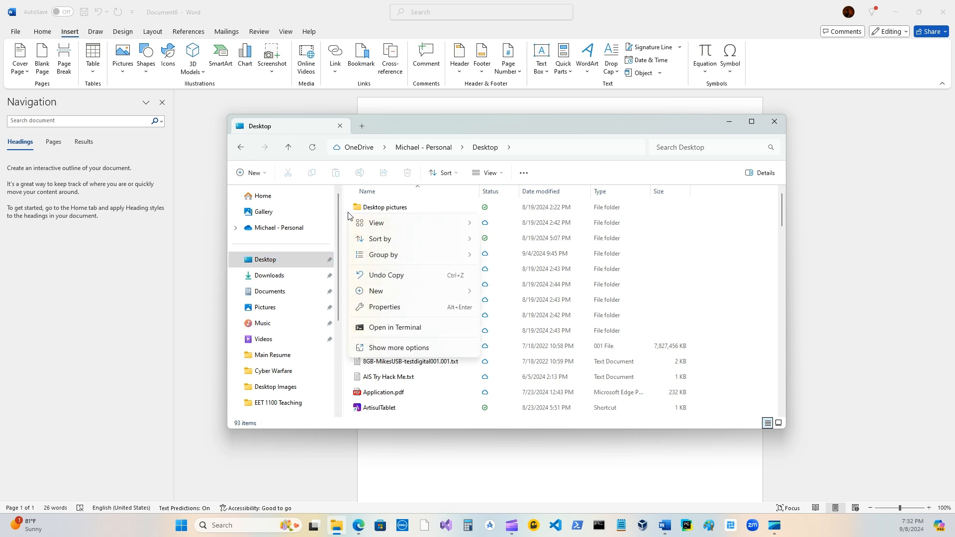
{"action": "mouse_move", "coordinate": [383, 294]}
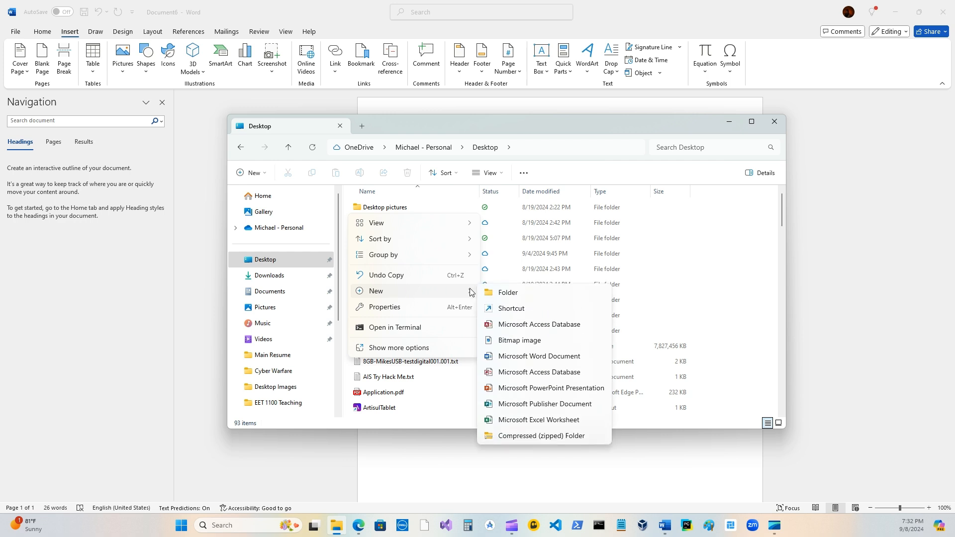
{"action": "left_click", "coordinate": [503, 295]}
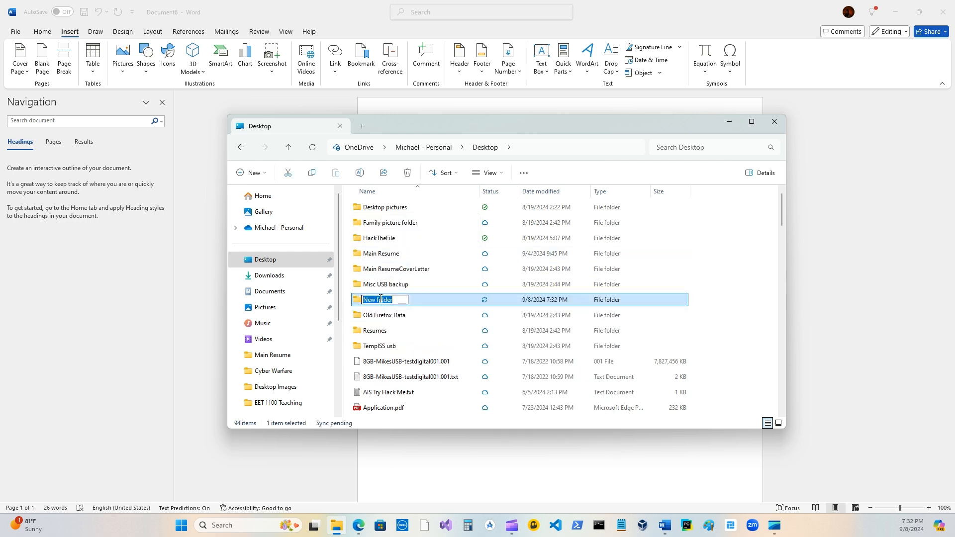
{"action": "type", "text": "Test"}
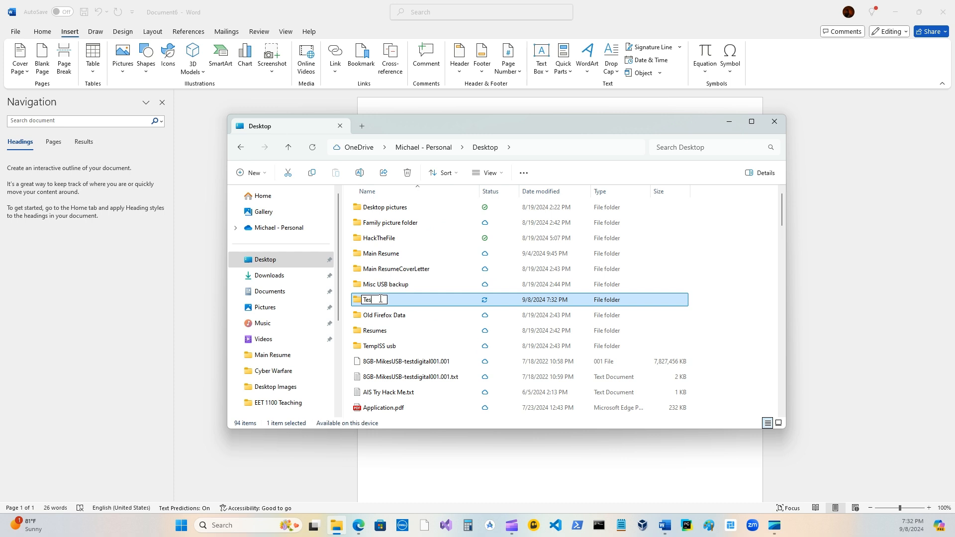
{"action": "type", "text": " Folder"}
{"action": "key", "text": "Return"}
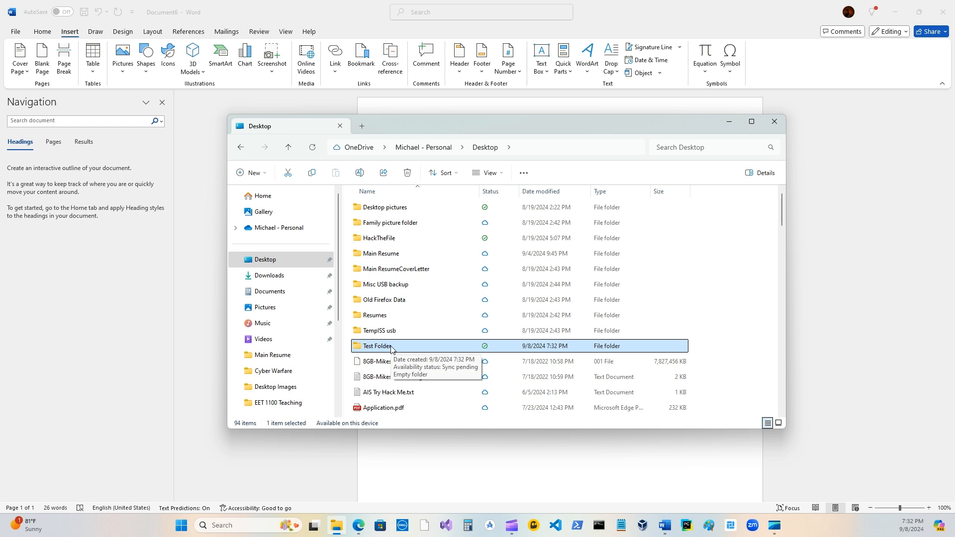
{"action": "left_click", "coordinate": [780, 124]}
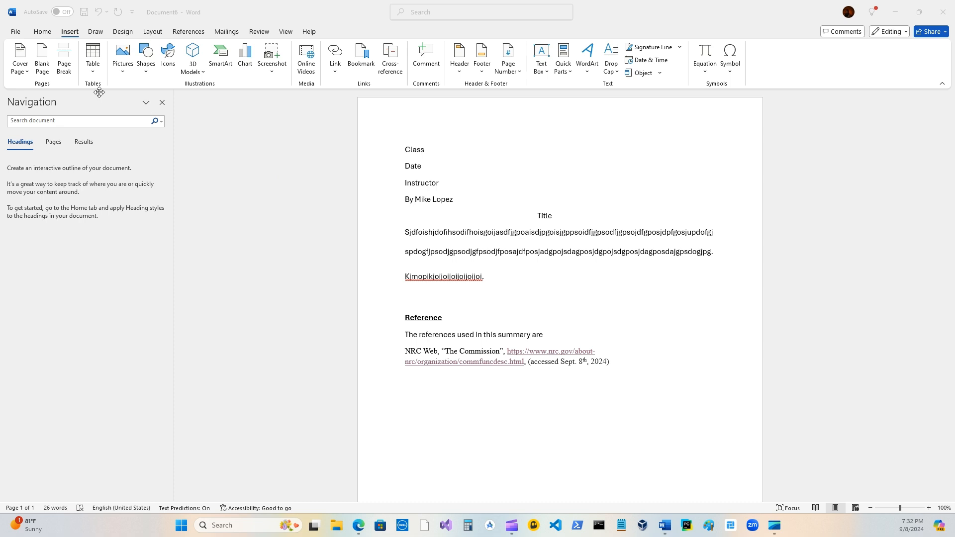
Set up a Save As of the document with the file name Summary1 and the PDF (*.pdf) file type.
{"action": "left_click", "coordinate": [15, 33]}
{"action": "left_click", "coordinate": [16, 32]}
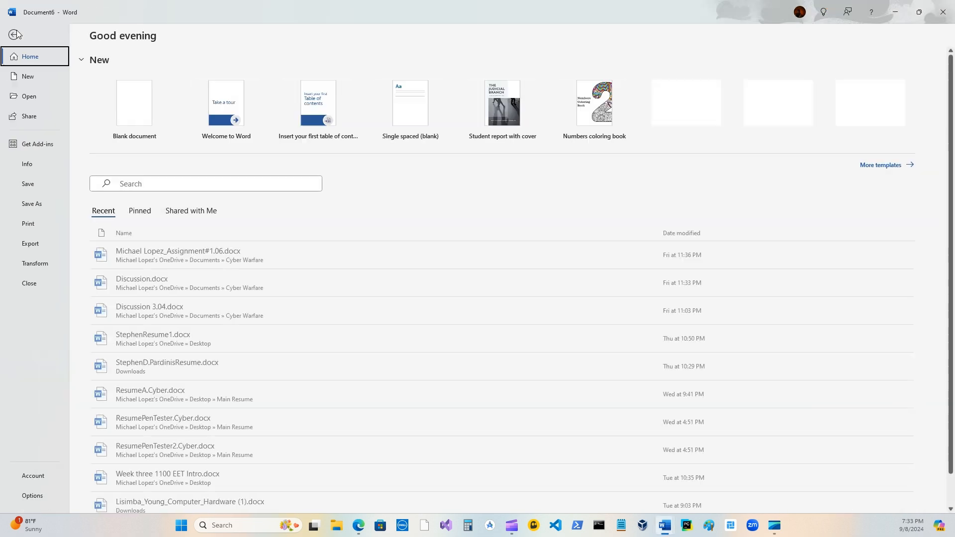
{"action": "left_click", "coordinate": [33, 208]}
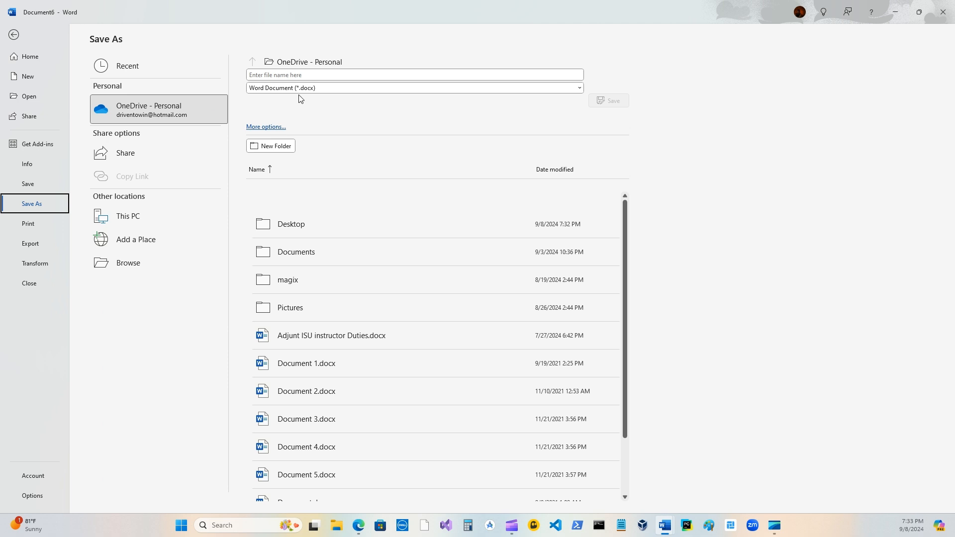
{"action": "left_click", "coordinate": [282, 75]}
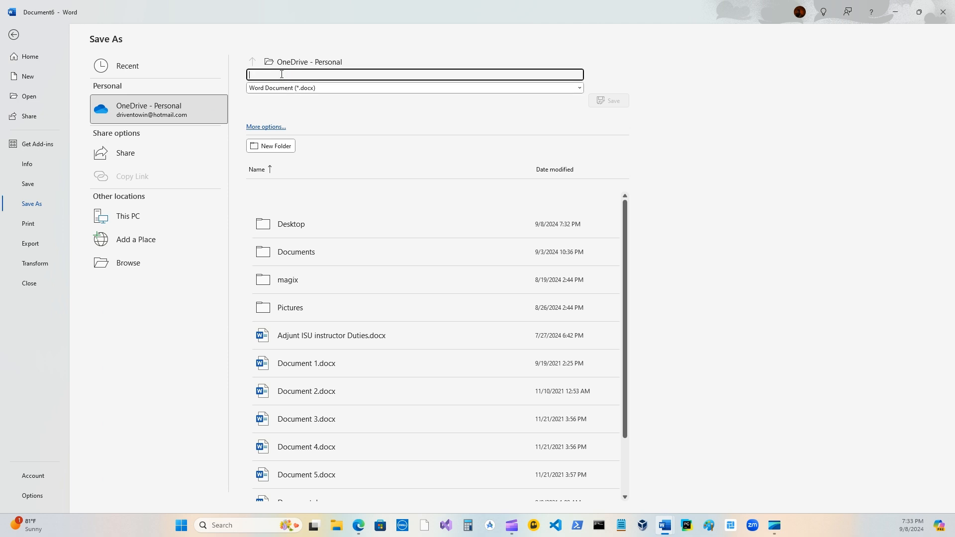
{"action": "type", "text": "Su"}
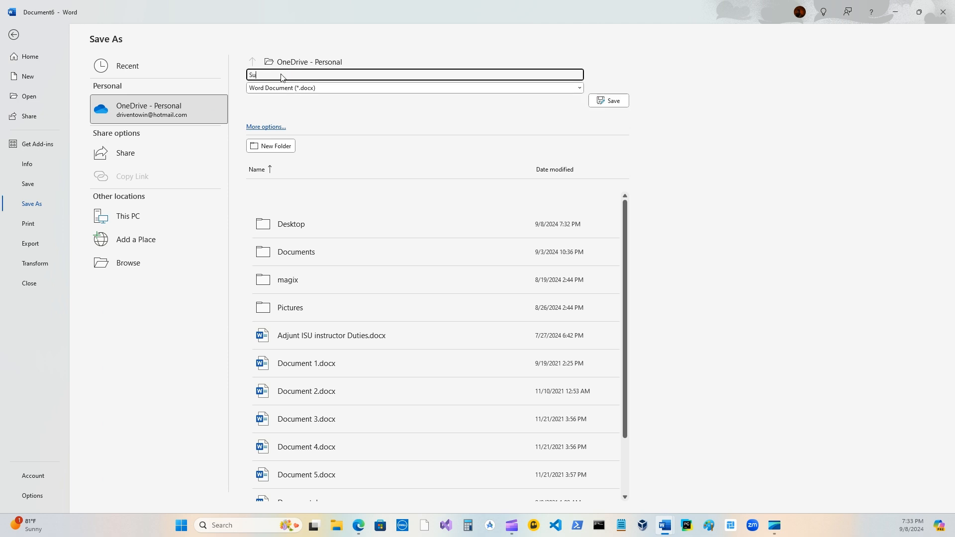
{"action": "type", "text": "mmary1"}
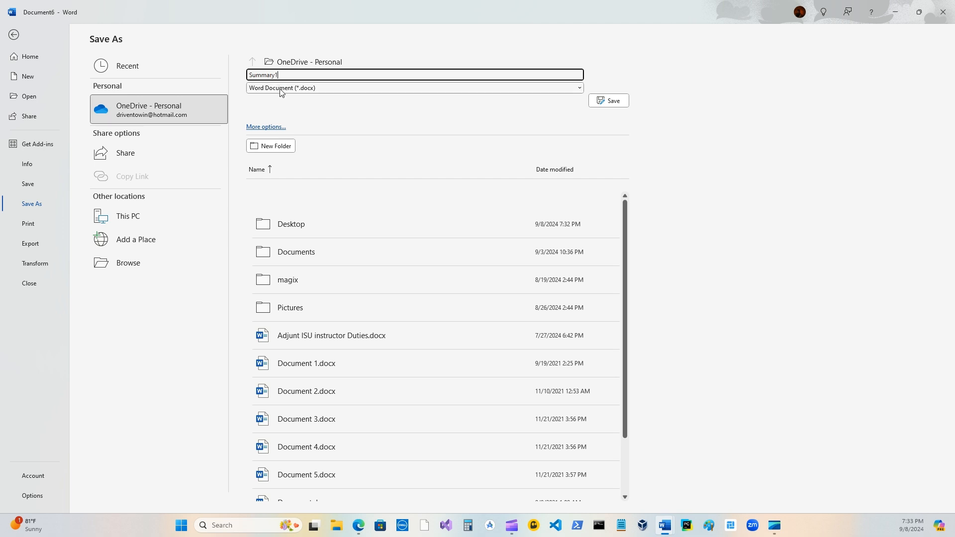
{"action": "left_click", "coordinate": [284, 89]}
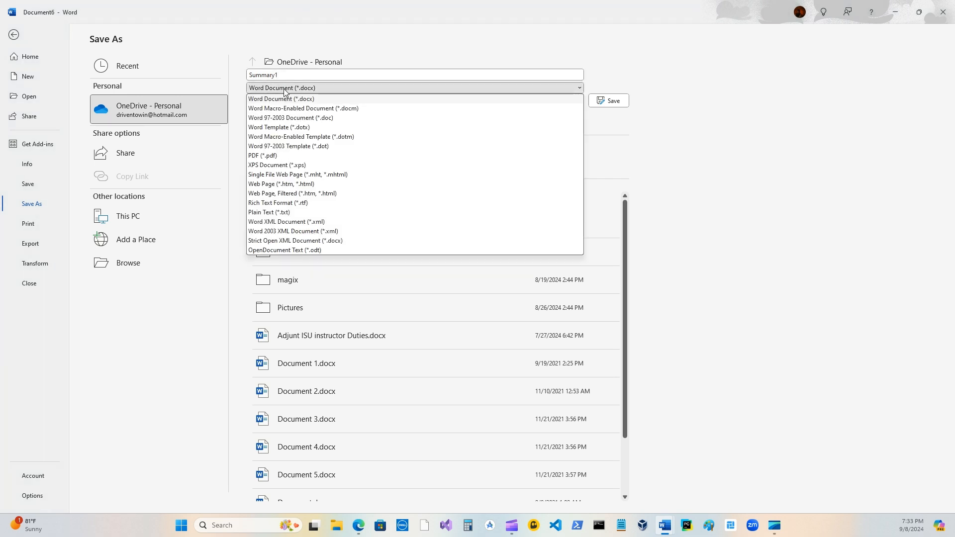
{"action": "left_click", "coordinate": [517, 93]}
{"action": "left_click", "coordinate": [321, 88]}
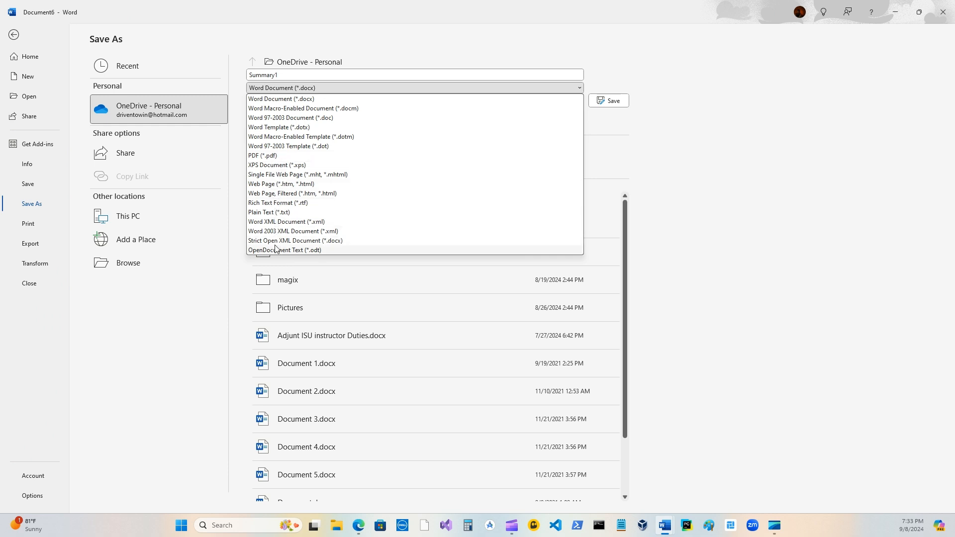
{"action": "left_click", "coordinate": [268, 155]}
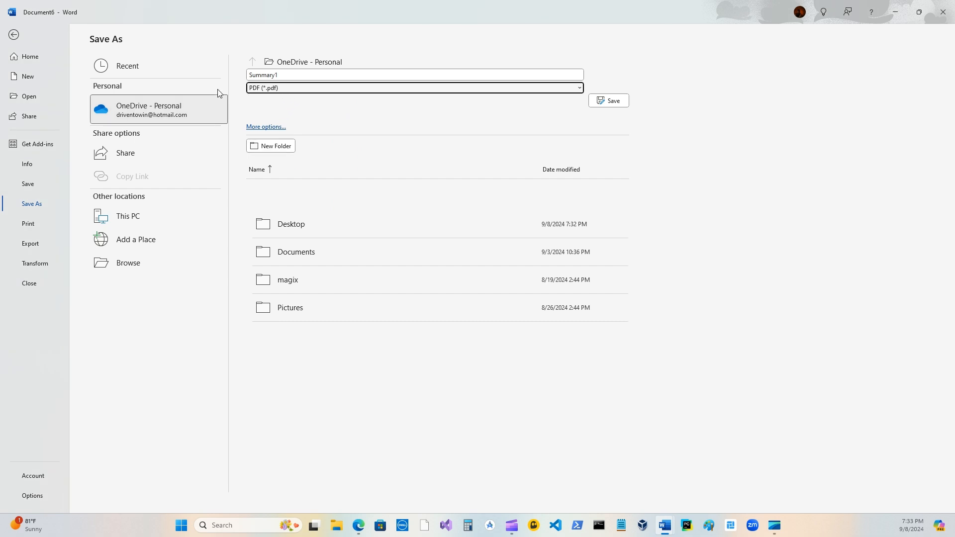
Choose Test Folder on the Desktop as the location and save the PDF there.
{"action": "left_click", "coordinate": [128, 264]}
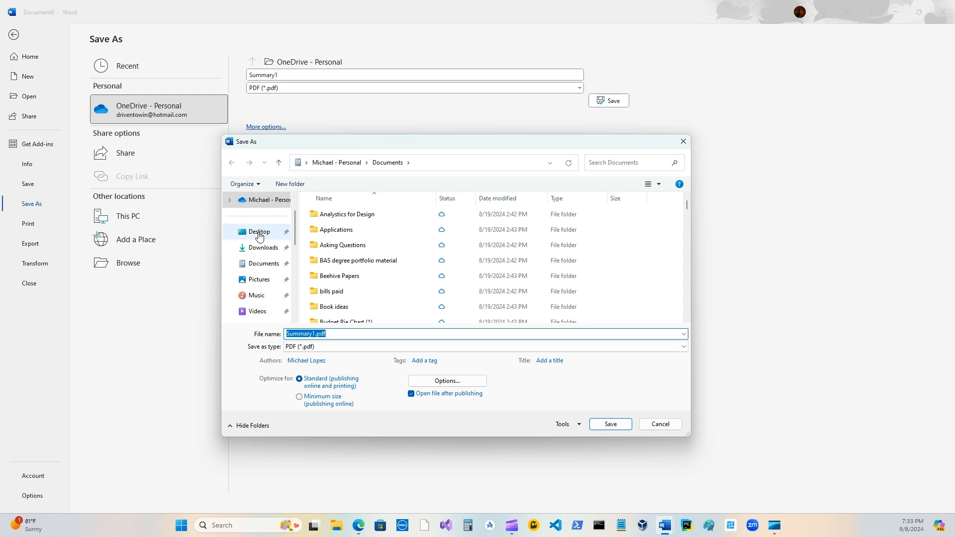
{"action": "left_click", "coordinate": [260, 233]}
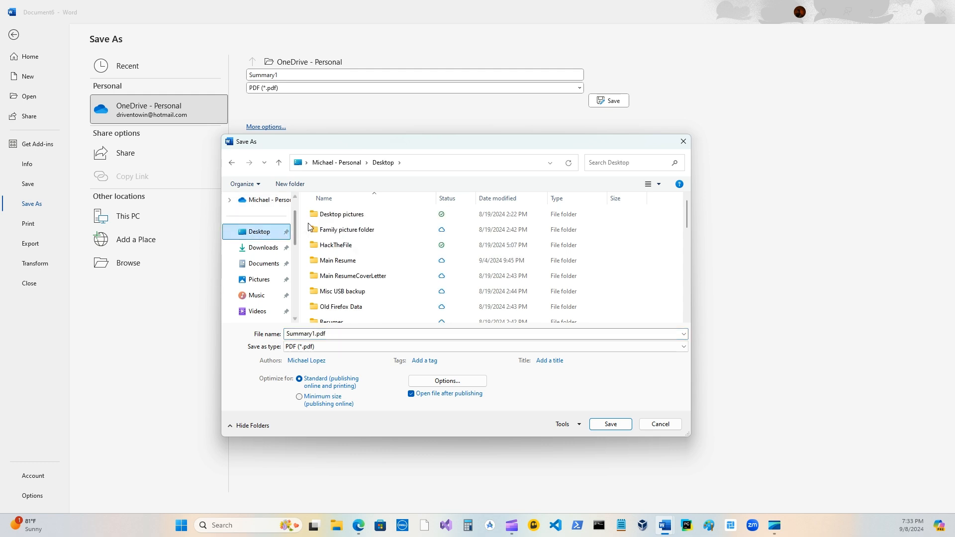
{"action": "scroll", "coordinate": [340, 280], "scroll_direction": "down", "scroll_amount": 3}
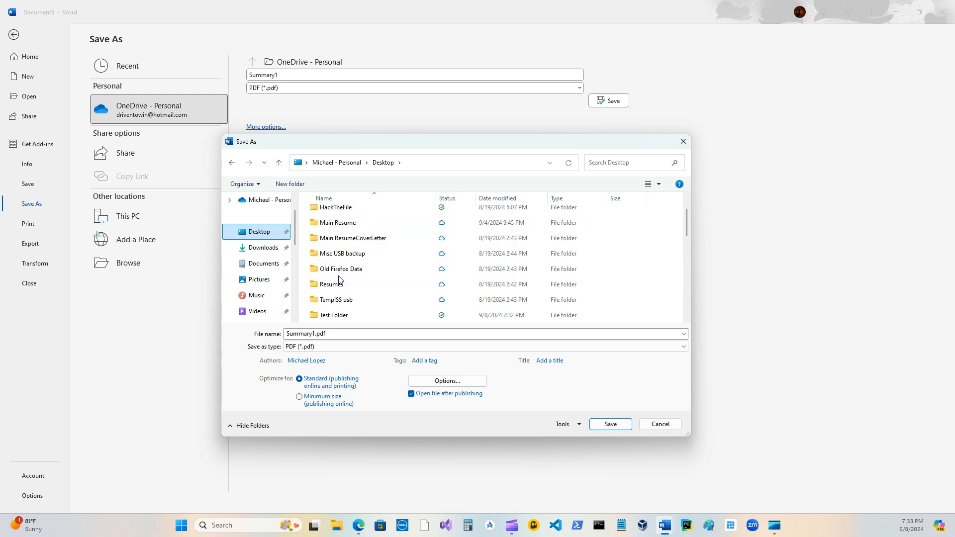
{"action": "double_click", "coordinate": [337, 269]}
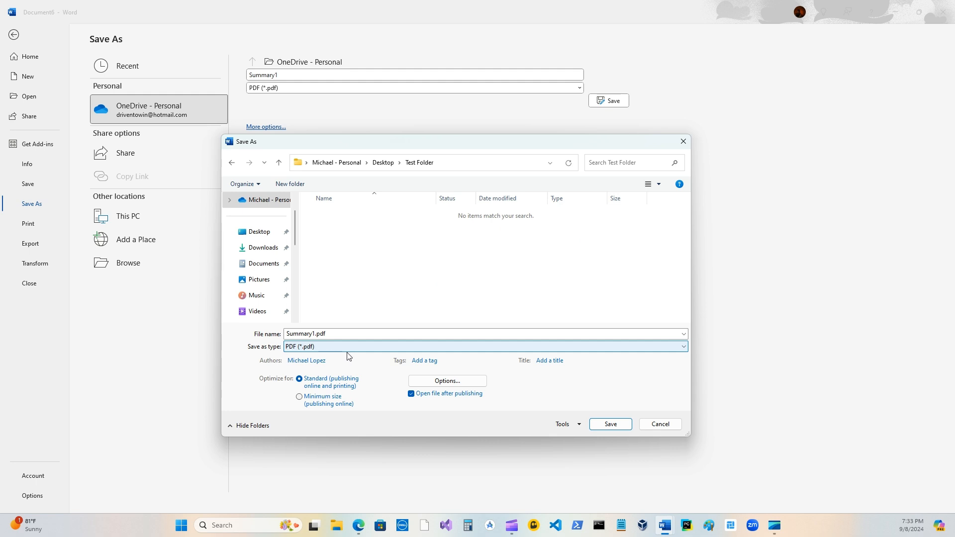
{"action": "left_click", "coordinate": [609, 424]}
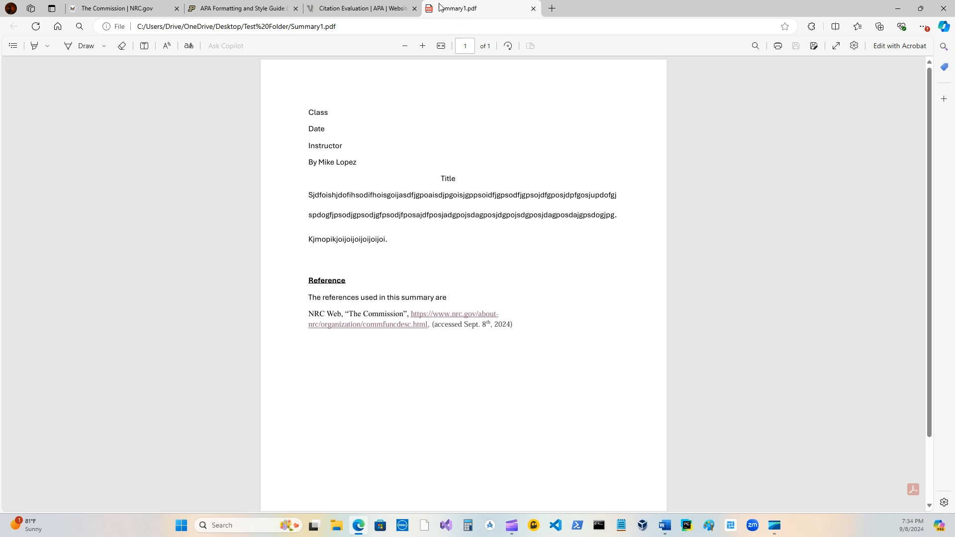
Review the published Summary1.pdf, check the web page its NRC reference link opens, and close both browser pages.
{"action": "scroll", "coordinate": [442, 239], "scroll_direction": "down", "scroll_amount": 2}
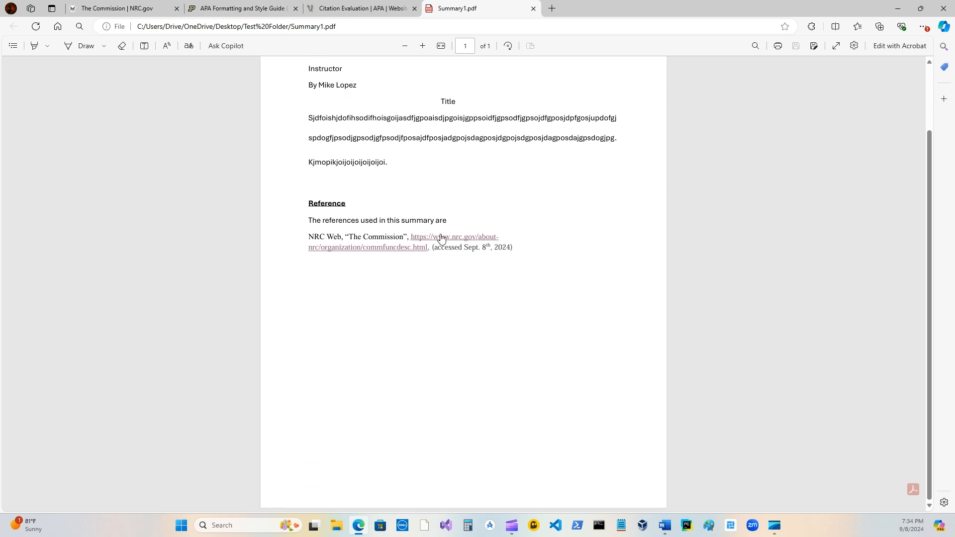
{"action": "scroll", "coordinate": [441, 239], "scroll_direction": "up", "scroll_amount": 2}
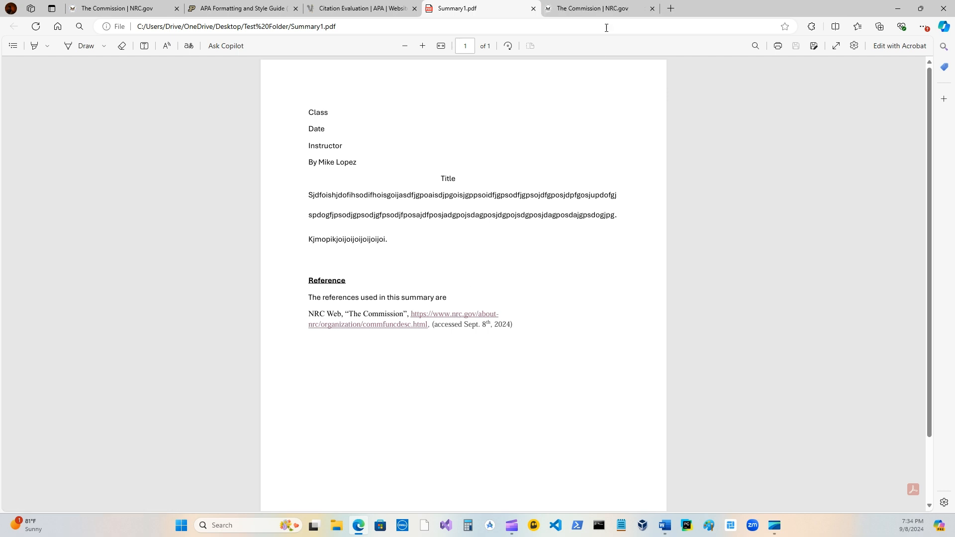
{"action": "left_click", "coordinate": [608, 11]}
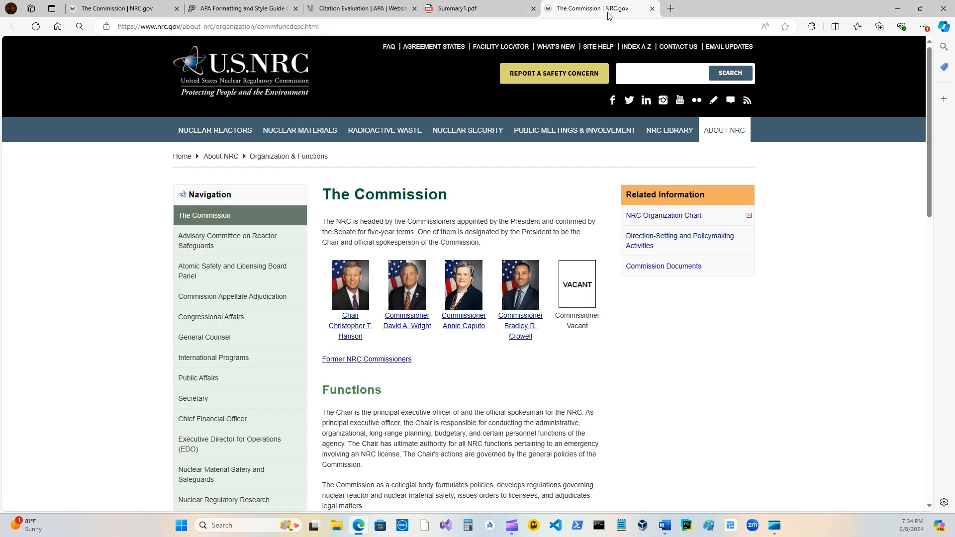
{"action": "left_click", "coordinate": [652, 9]}
{"action": "left_click", "coordinate": [534, 9]}
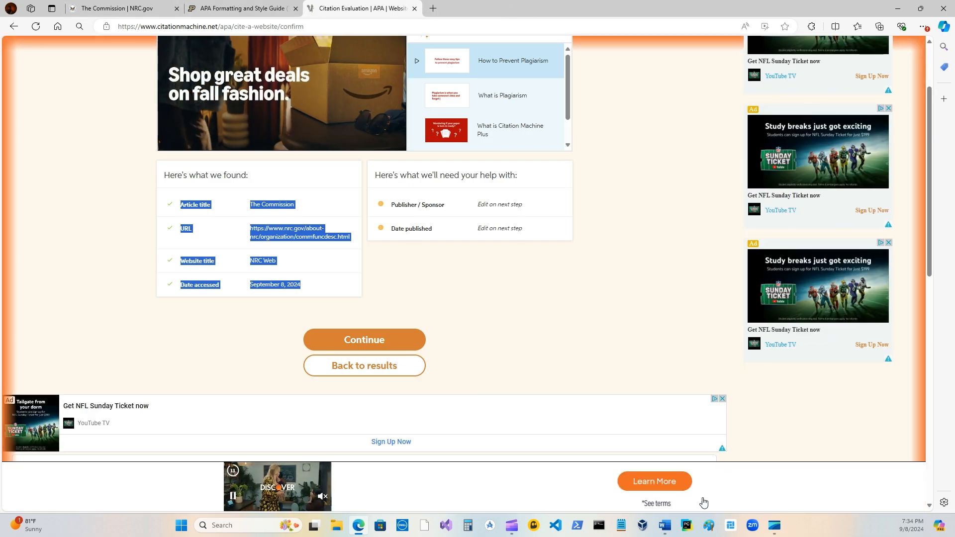
Switch back to Document6 in Word and close it without saving the changes.
{"action": "mouse_move", "coordinate": [665, 533]}
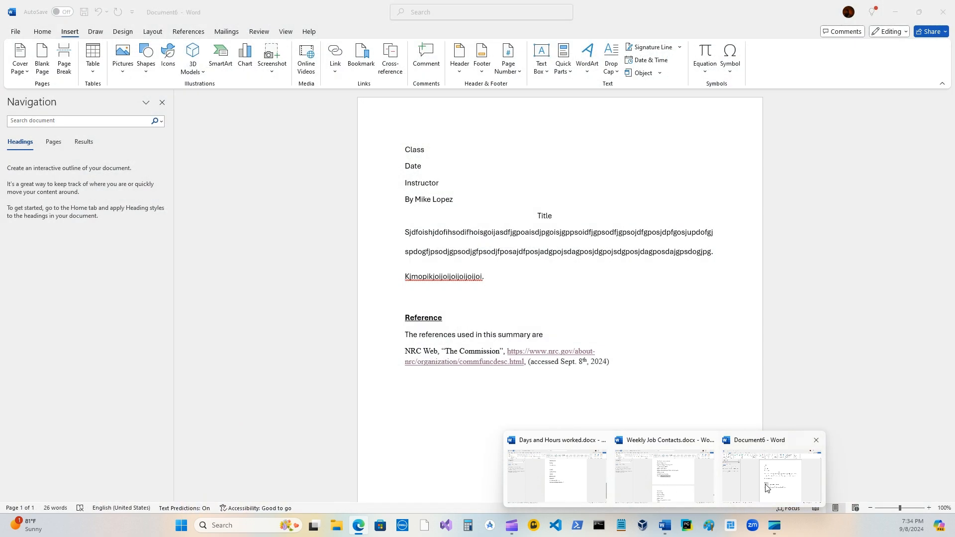
{"action": "left_click", "coordinate": [769, 488]}
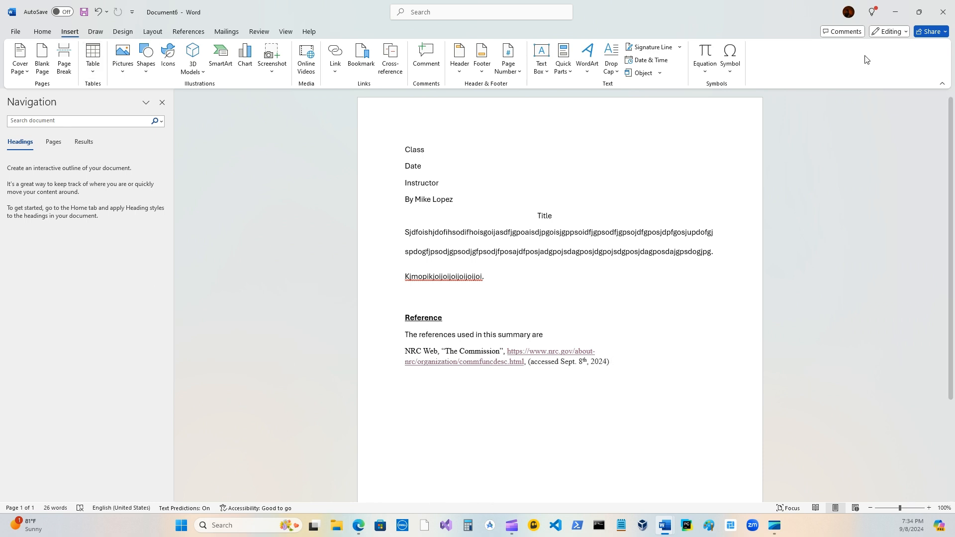
{"action": "left_click", "coordinate": [943, 11]}
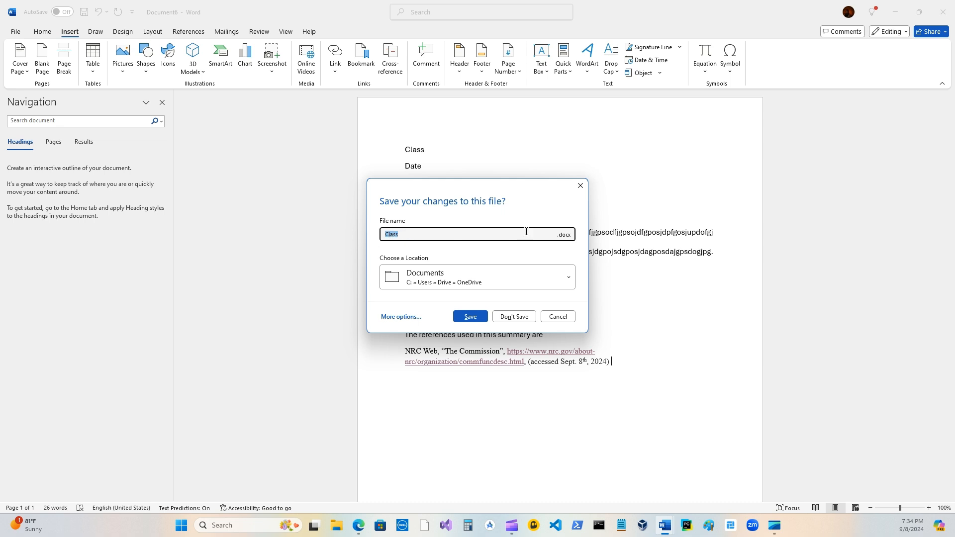
{"action": "left_click", "coordinate": [514, 317]}
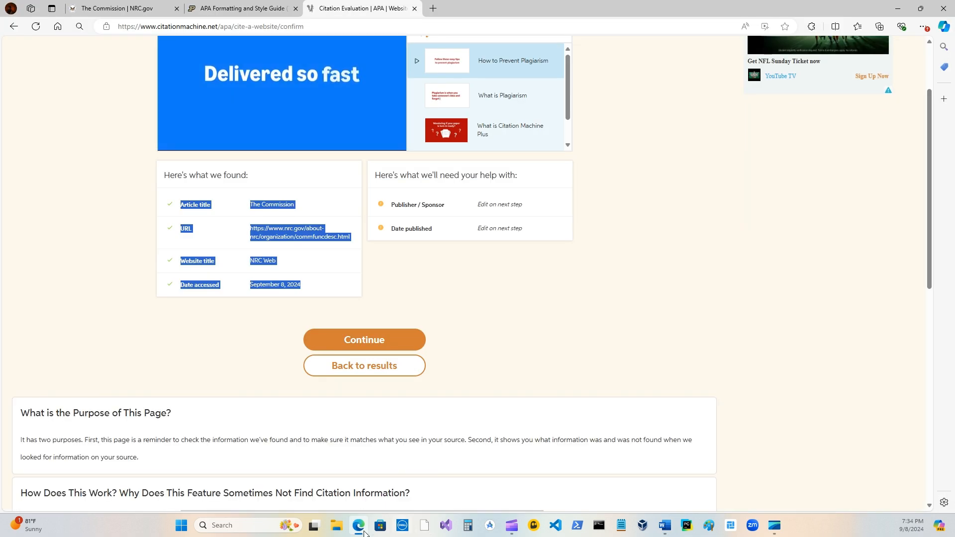
Open Summary1.pdf from Test Folder on the Desktop through File Explorer to check it, and close the PDF.
{"action": "left_click", "coordinate": [337, 527]}
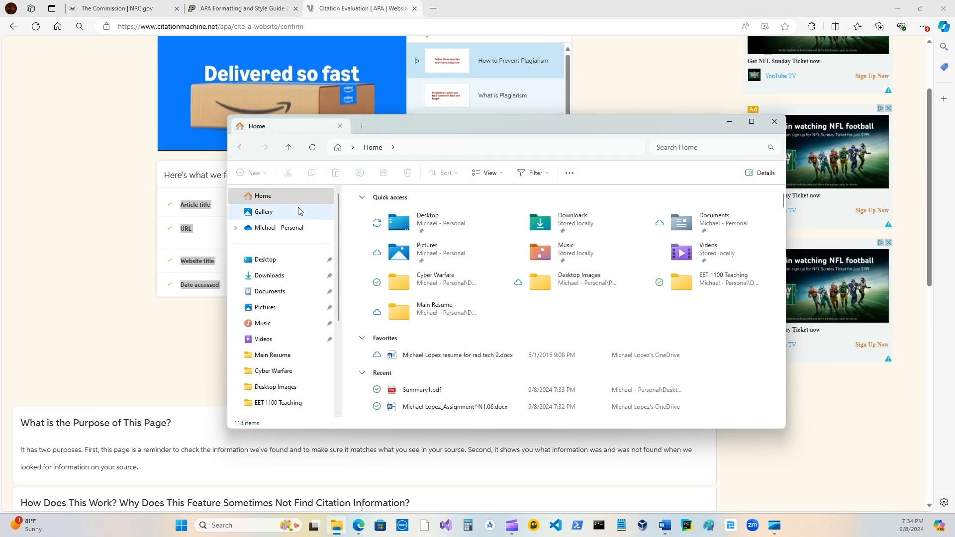
{"action": "left_click", "coordinate": [269, 262]}
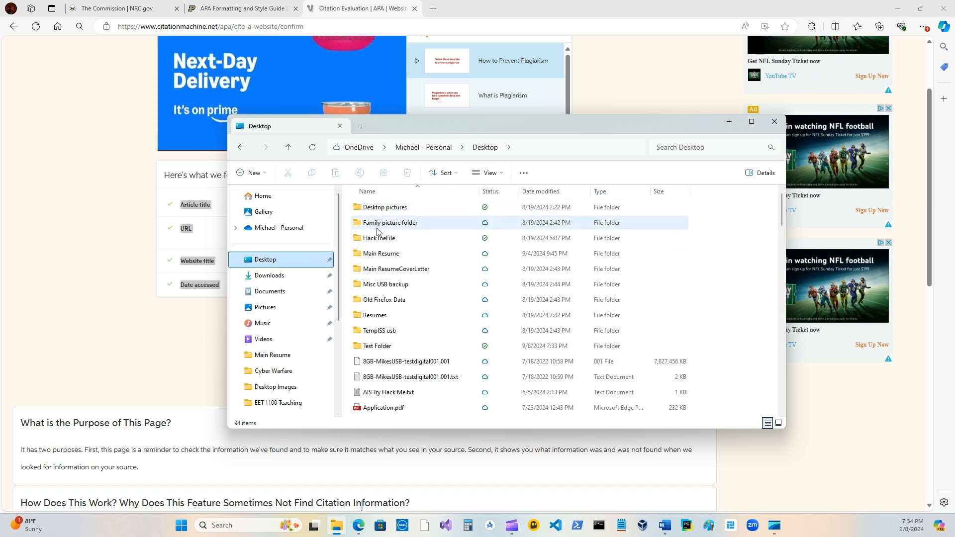
{"action": "double_click", "coordinate": [370, 346]}
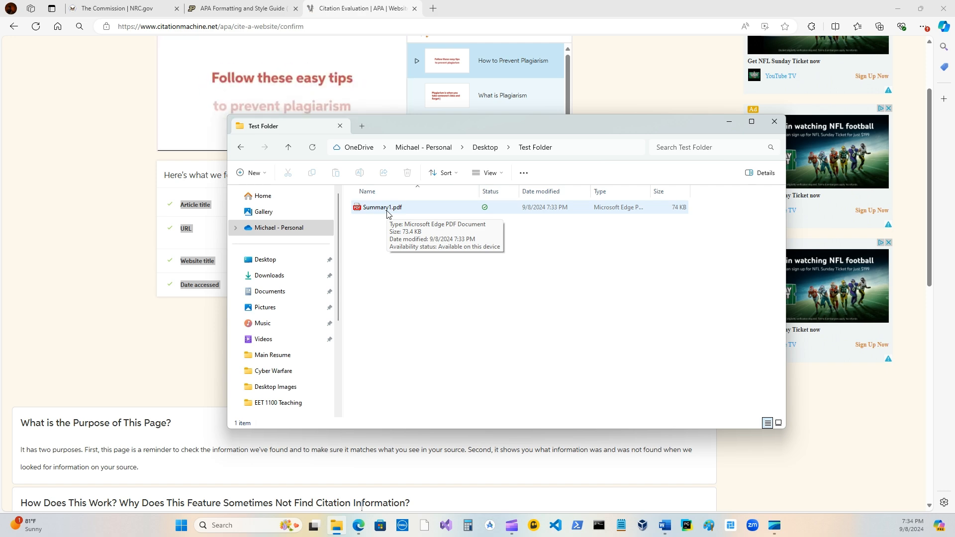
{"action": "double_click", "coordinate": [389, 209]}
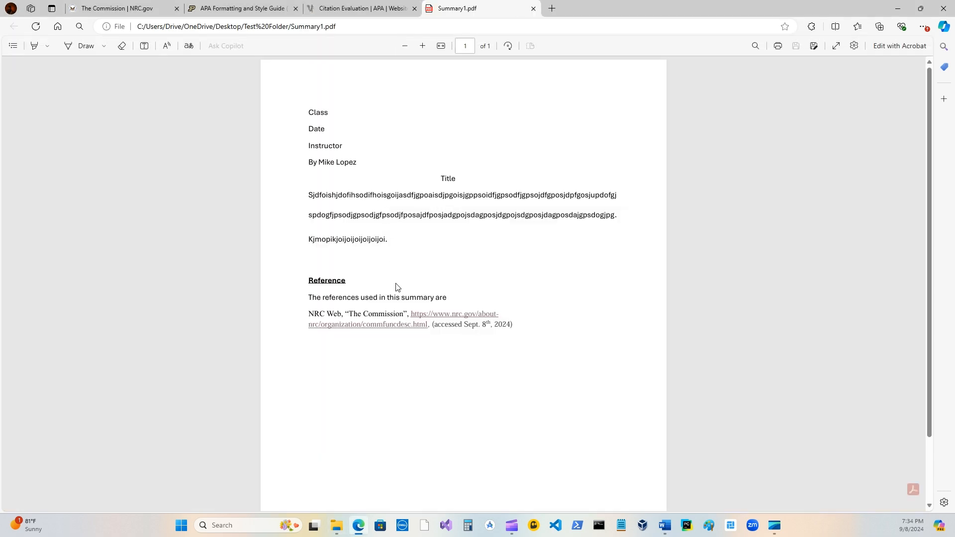
{"action": "left_click", "coordinate": [534, 9]}
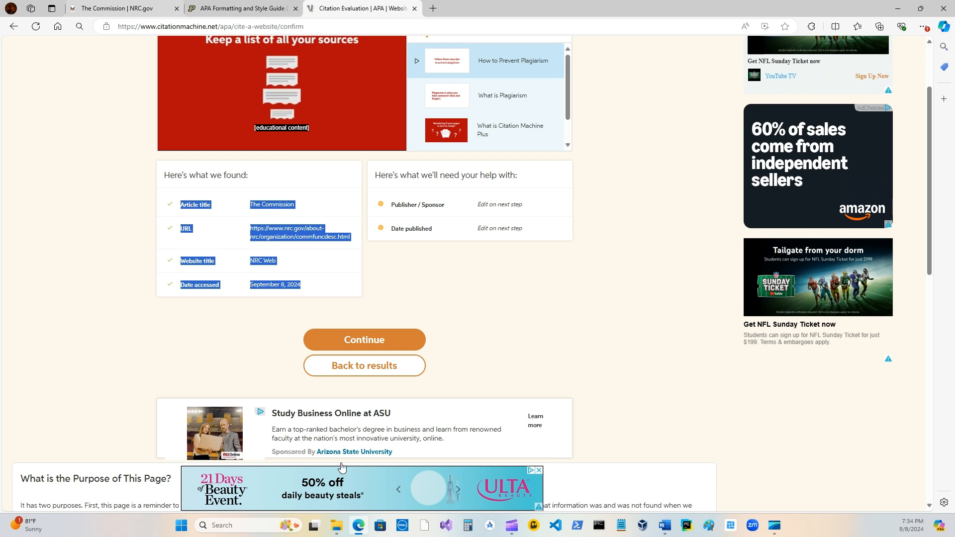
Check Test Folder in File Explorer for the saved Summary1.pdf, and close the folder window.
{"action": "left_click", "coordinate": [336, 525]}
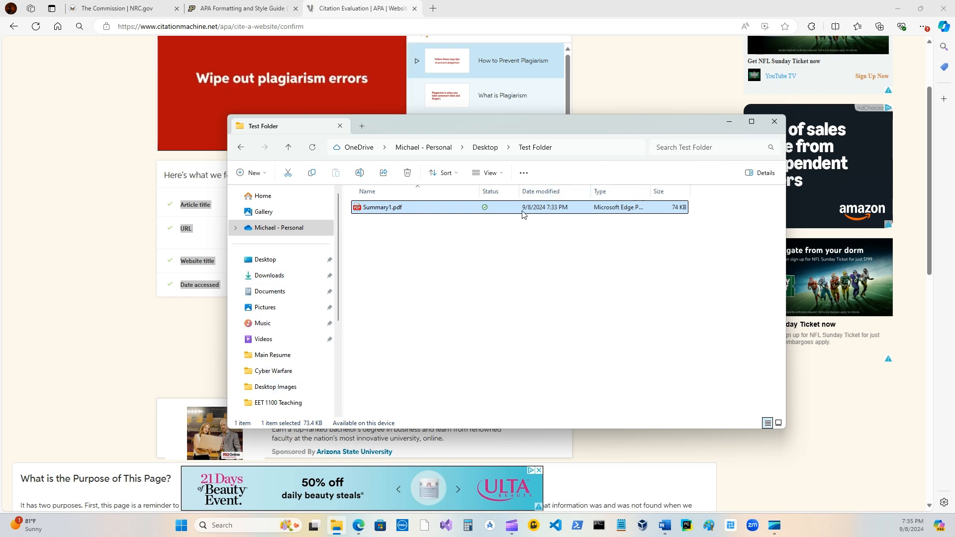
{"action": "left_click", "coordinate": [775, 122]}
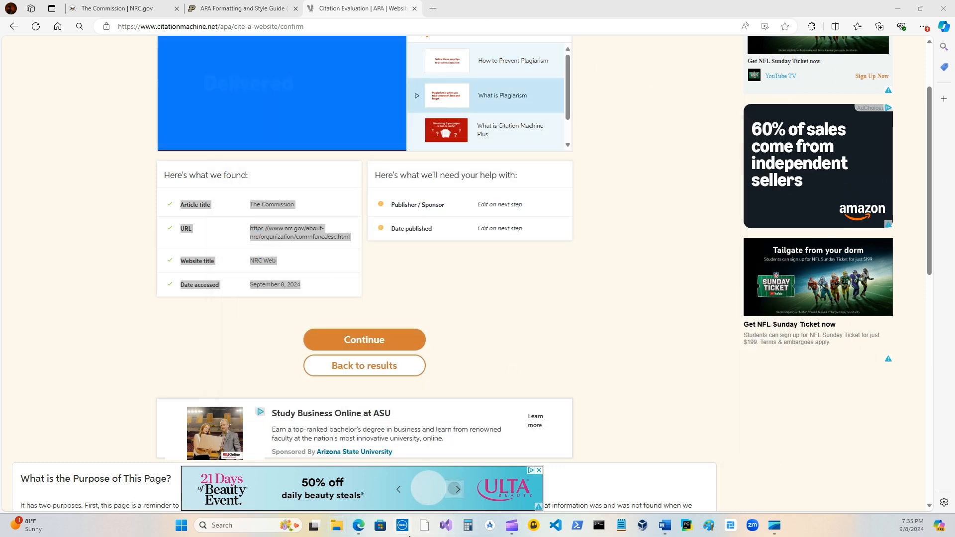
{"action": "mouse_move", "coordinate": [350, 535]}
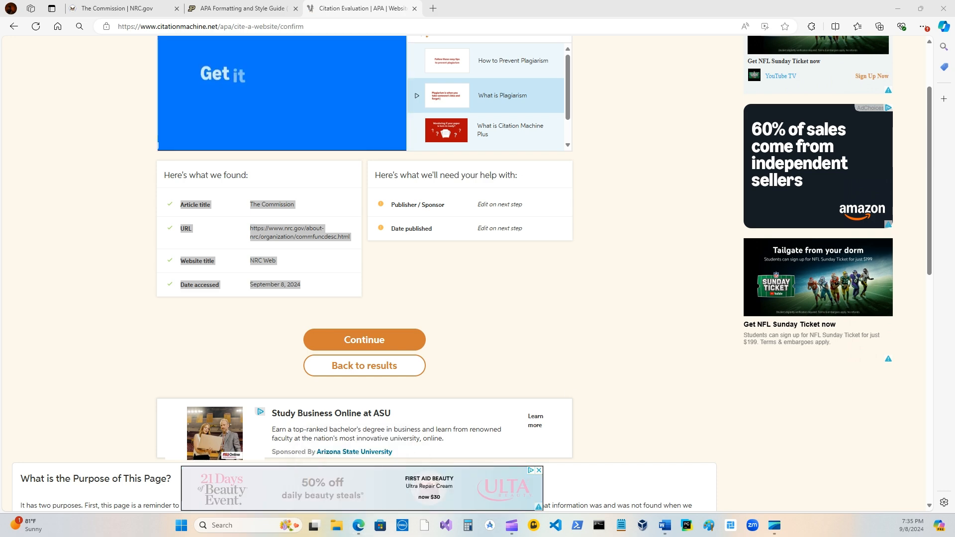
{"action": "key", "text": "alt+Tab"}
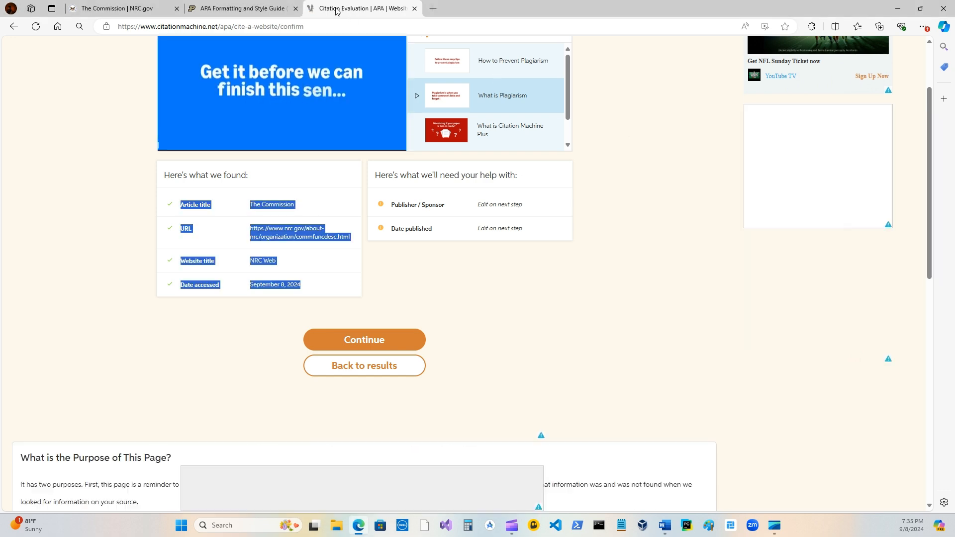
Open a new browser tab in its own window and bring up Google Drive there, maximized.
{"action": "left_click", "coordinate": [433, 8]}
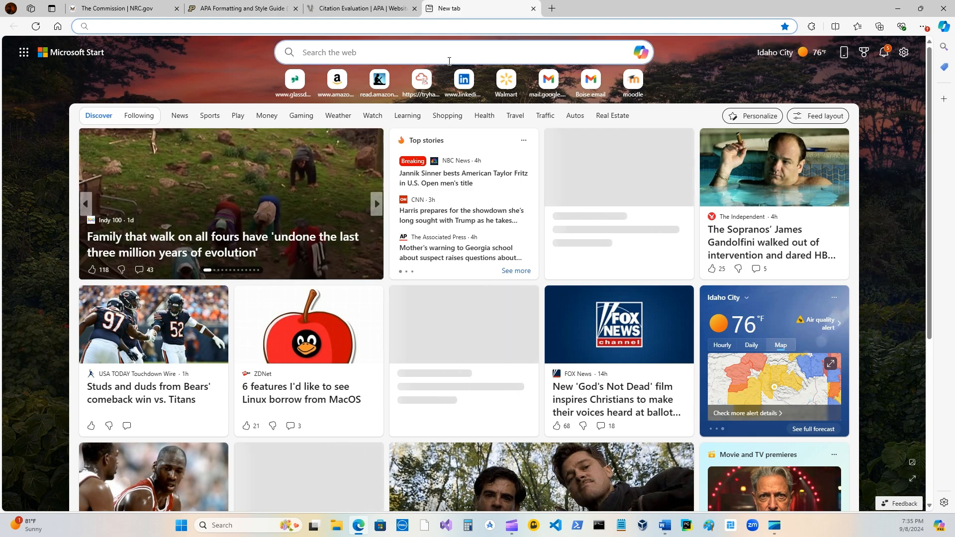
{"action": "left_click_drag", "start_coordinate": [480, 6], "coordinate": [479, 0]}
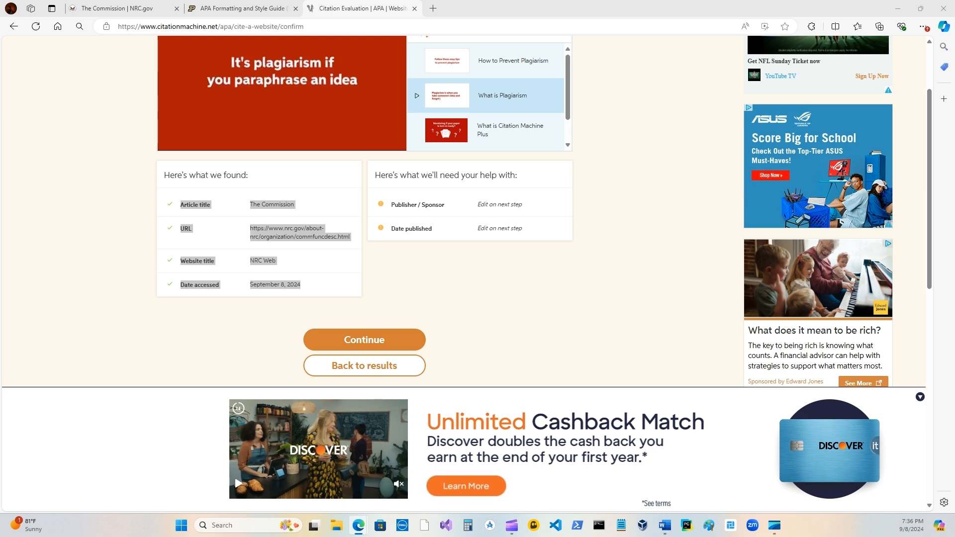
{"action": "left_click_drag", "start_coordinate": [954, 49], "coordinate": [954, 21]}
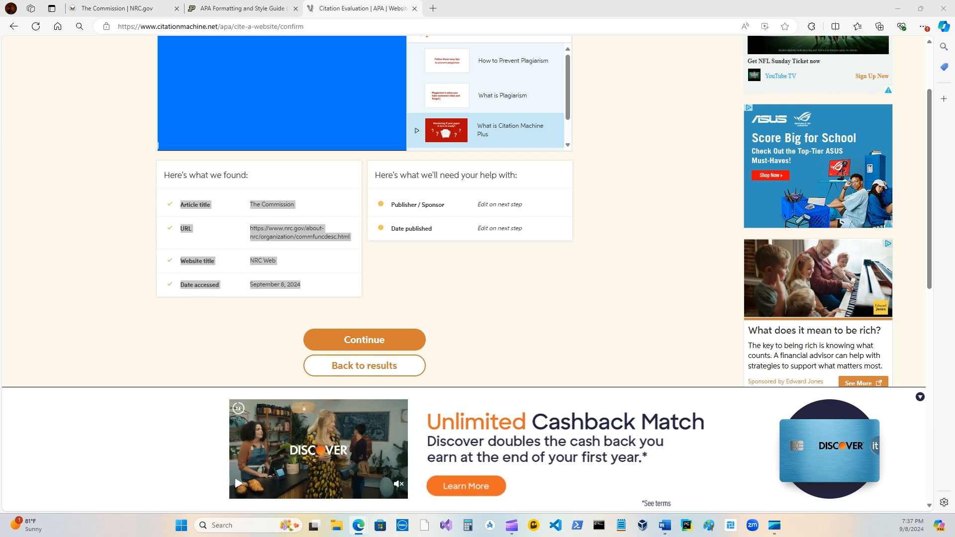
{"action": "left_click_drag", "start_coordinate": [954, 47], "coordinate": [300, 63]}
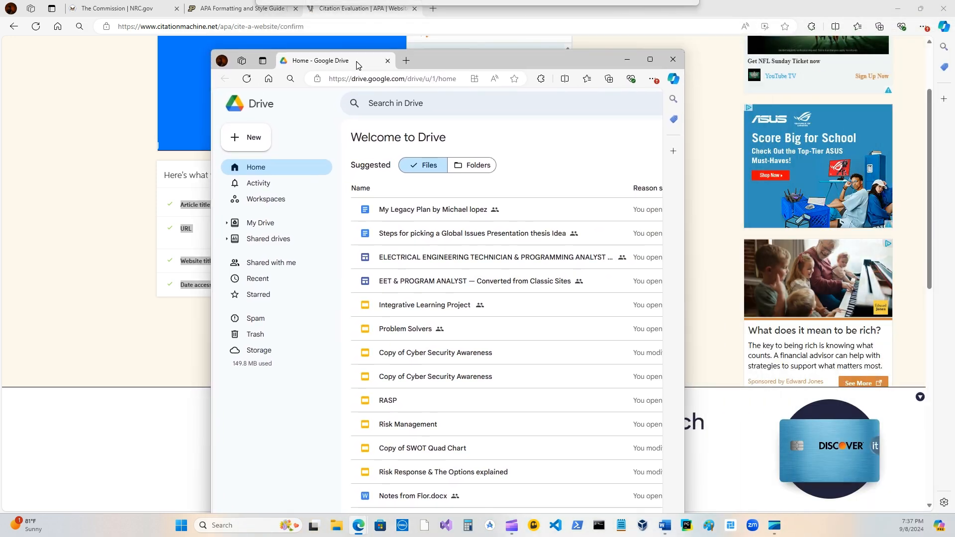
{"action": "left_click", "coordinate": [651, 57]}
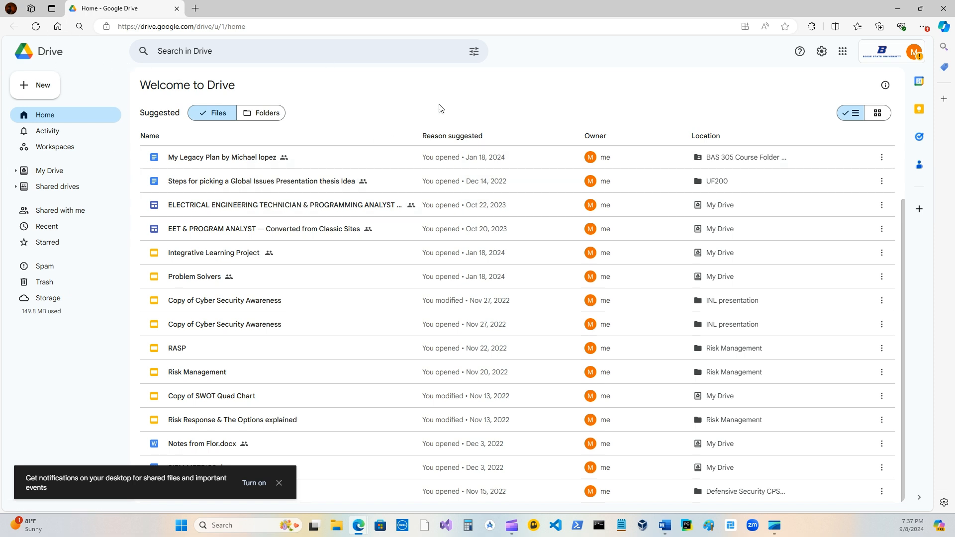
Open Drive from the list of Google apps.
{"action": "left_click", "coordinate": [843, 53]}
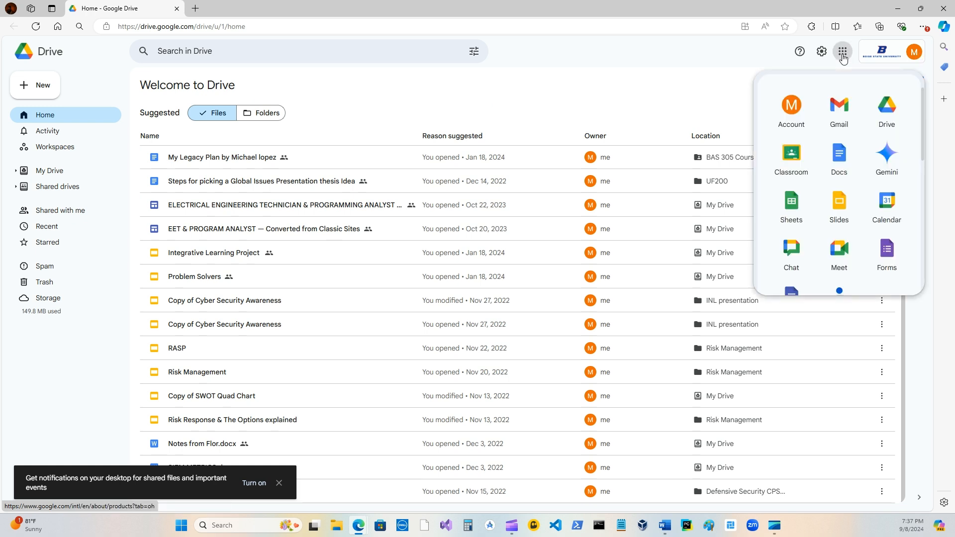
{"action": "left_click", "coordinate": [647, 104]}
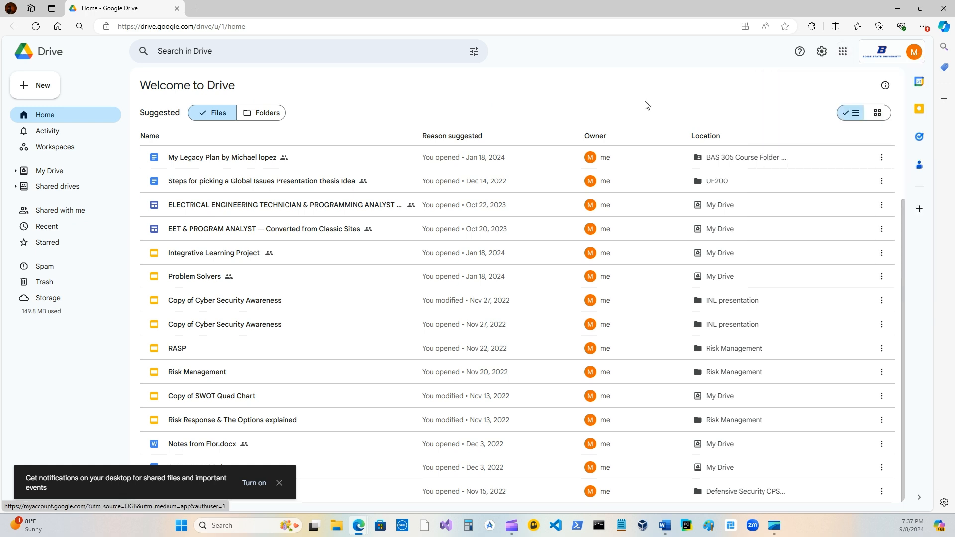
{"action": "left_click", "coordinate": [841, 52]}
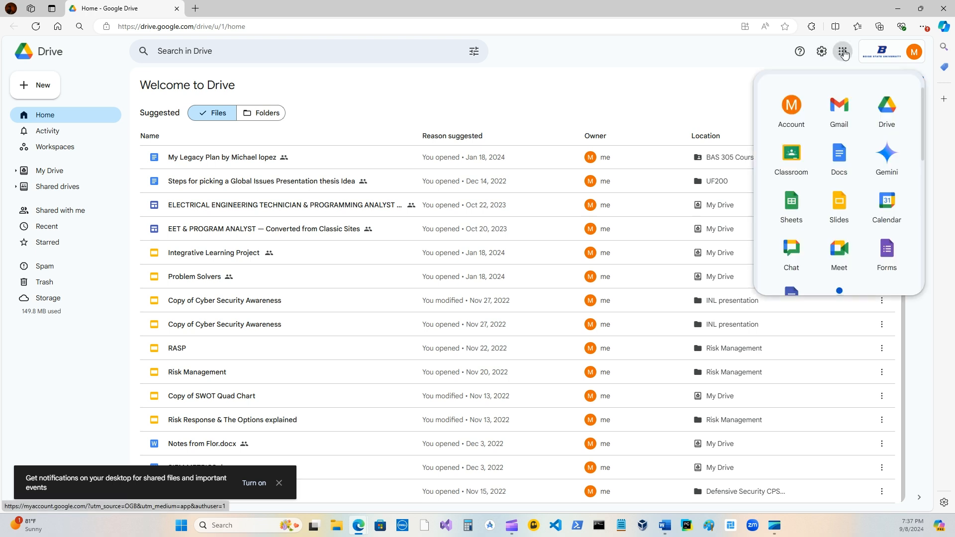
{"action": "left_click", "coordinate": [887, 105]}
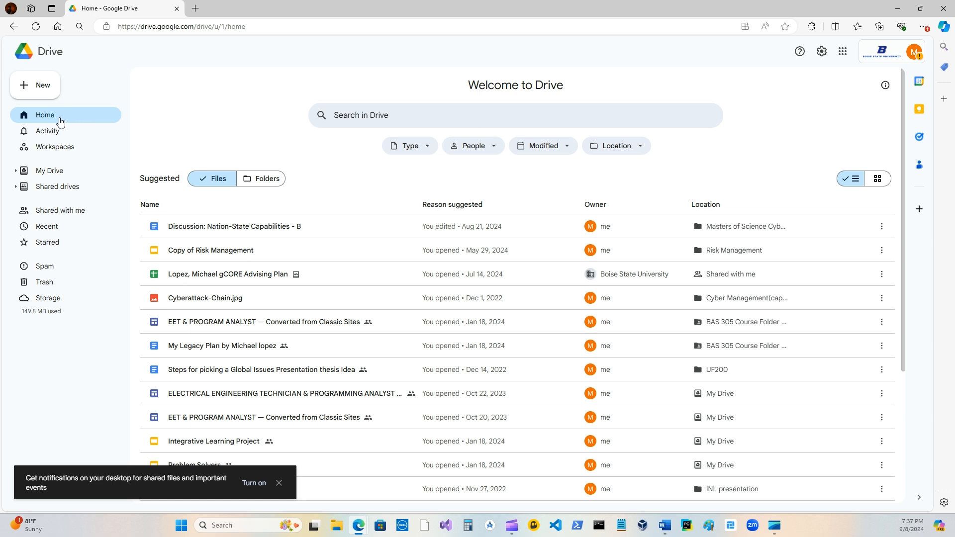
Create a blank Google Docs document and enter the filler text "jhnsdfjhsodhfosifdhosidfhosdifhsodih" in it.
{"action": "left_click", "coordinate": [43, 90]}
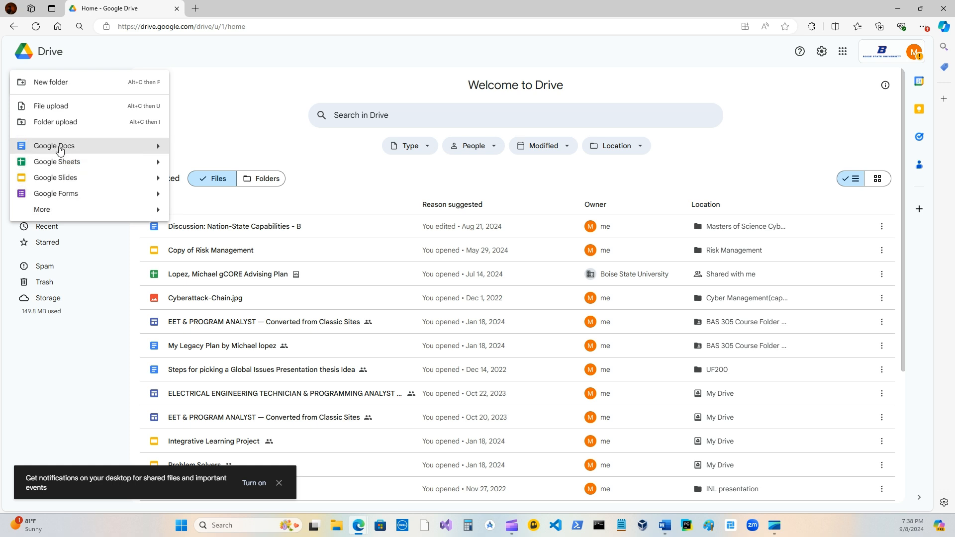
{"action": "left_click", "coordinate": [145, 147]}
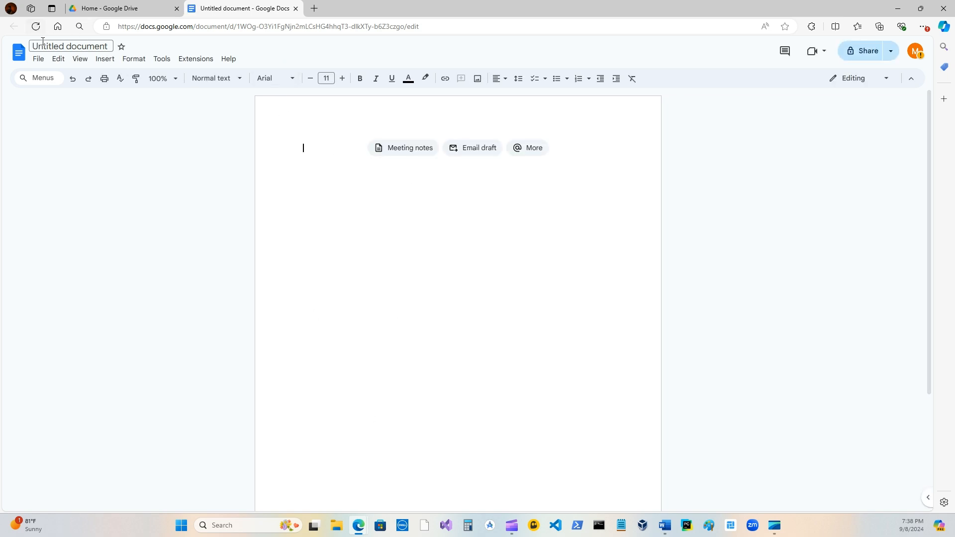
{"action": "left_click", "coordinate": [40, 59]}
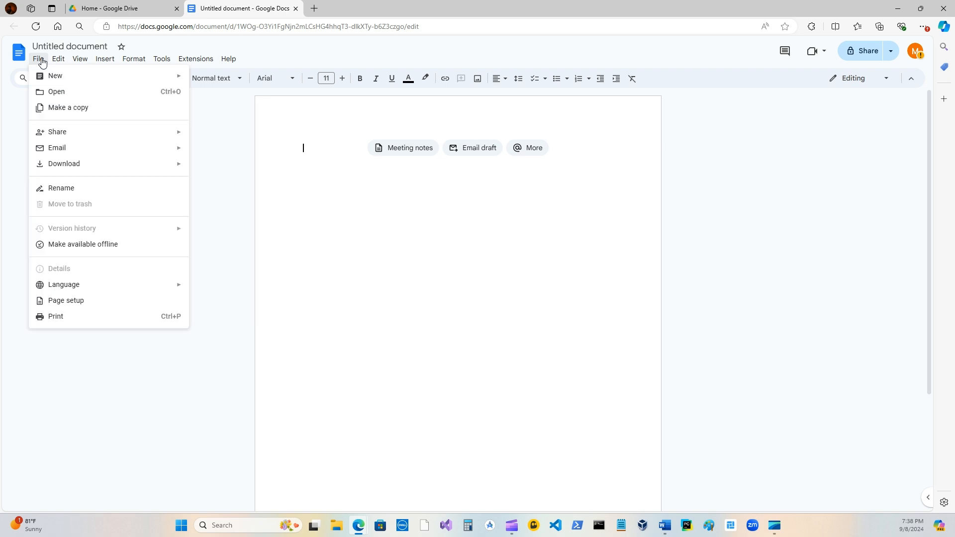
{"action": "left_click", "coordinate": [306, 233]}
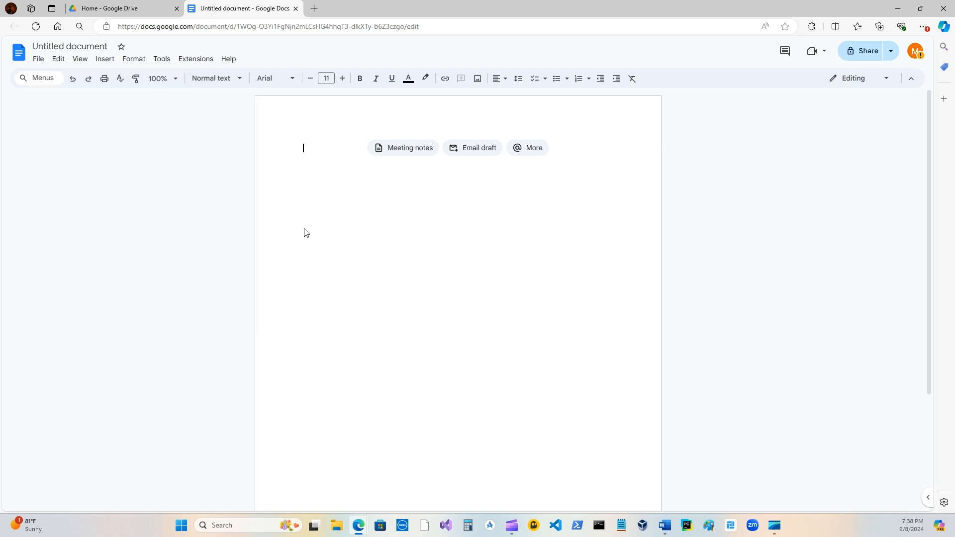
{"action": "type", "text": "jhnsdfjhsodhfosifdhosidfhosdifhsodih"}
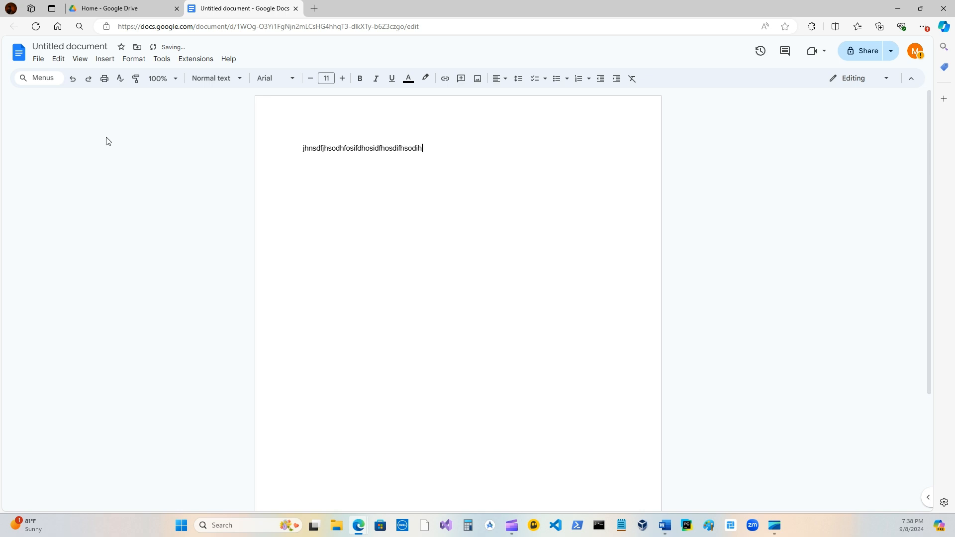
Rename the document as test2.
{"action": "left_click", "coordinate": [59, 46]}
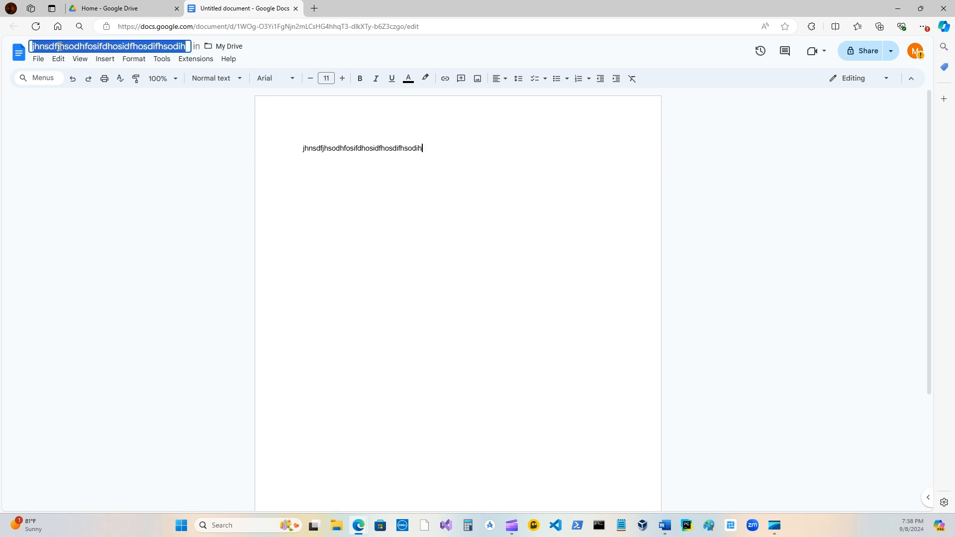
{"action": "type", "text": "test2"}
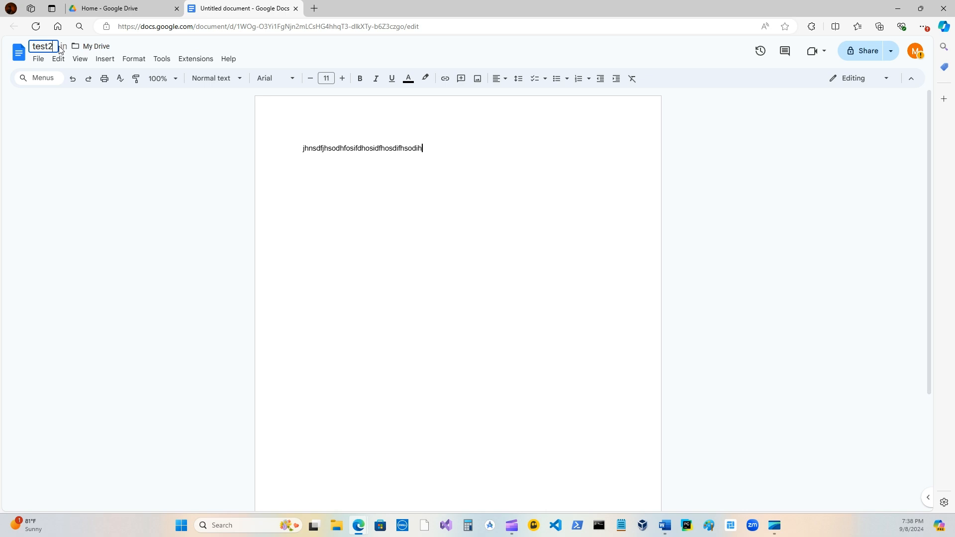
{"action": "left_click", "coordinate": [336, 148]}
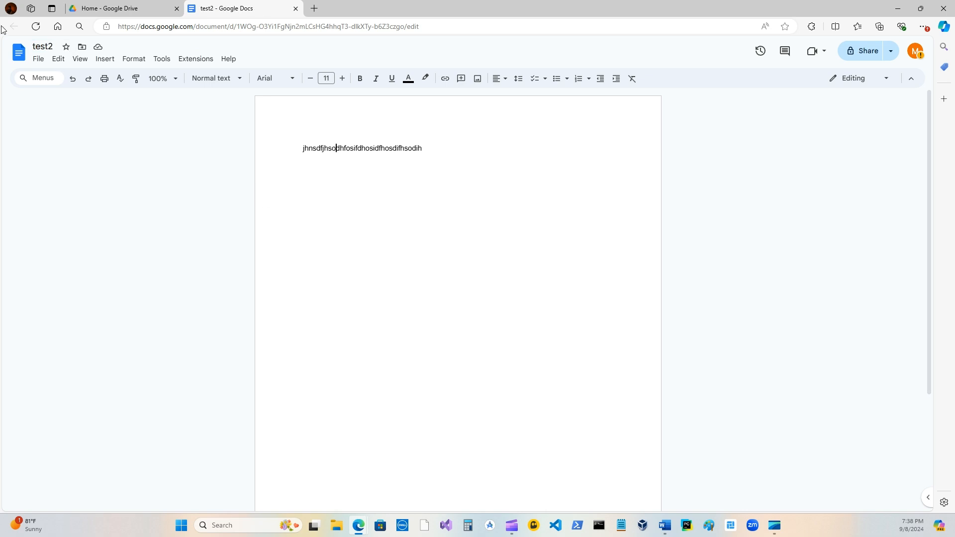
Download the test2 document in PDF Document (.pdf) format, and open the downloaded file to check it before closing it.
{"action": "left_click", "coordinate": [37, 59]}
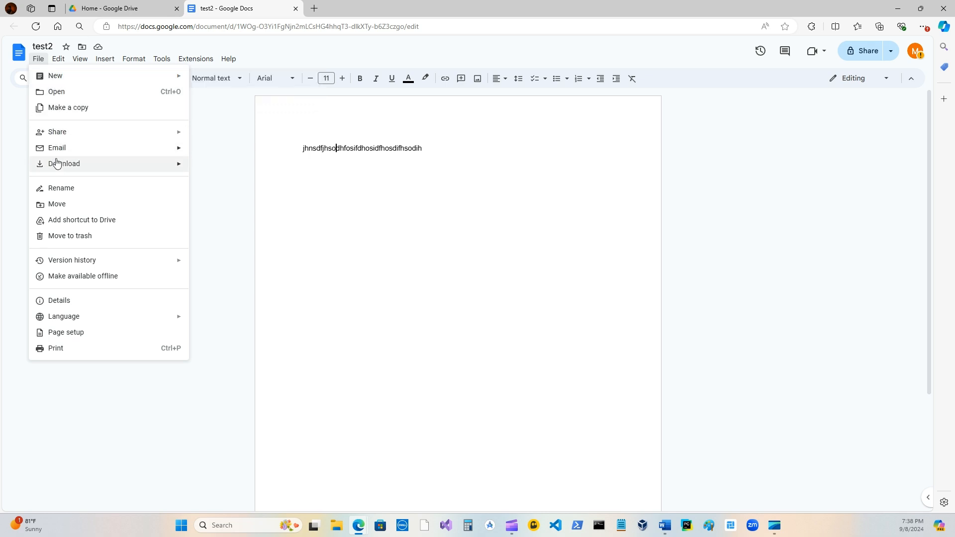
{"action": "mouse_move", "coordinate": [61, 172]}
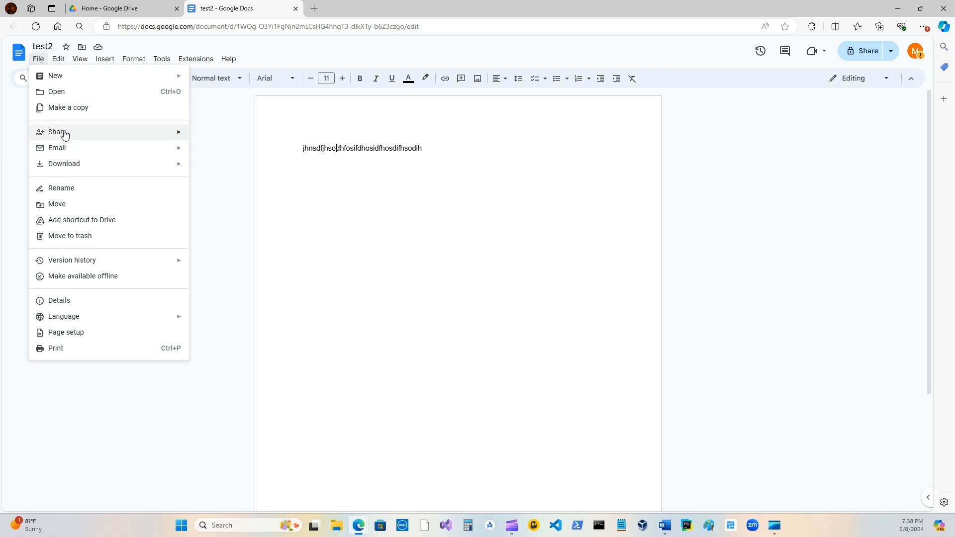
{"action": "mouse_move", "coordinate": [65, 136]}
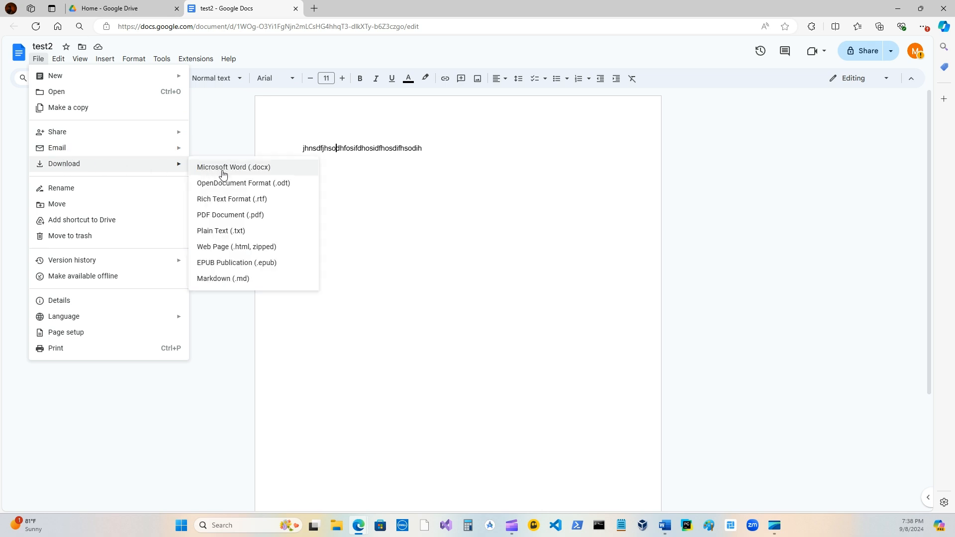
{"action": "left_click", "coordinate": [226, 220]}
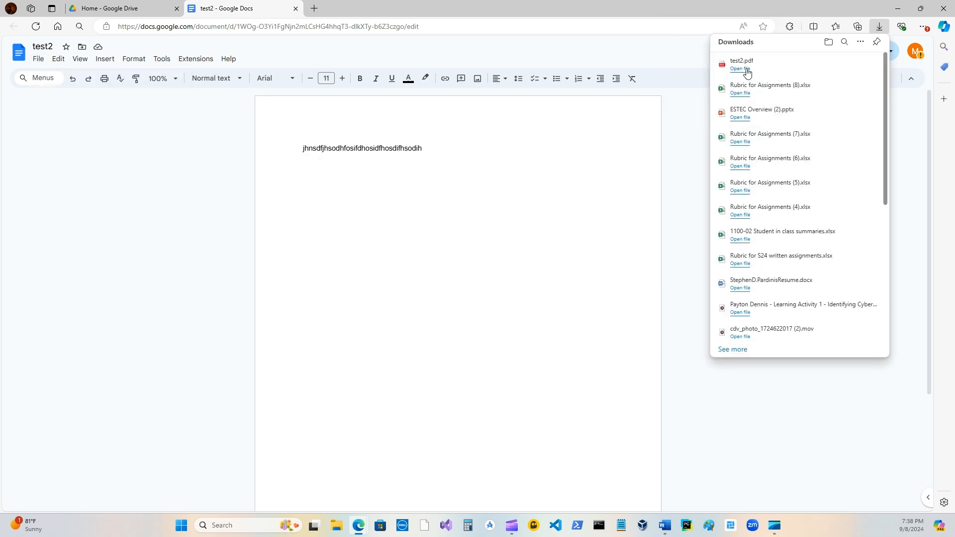
{"action": "left_click", "coordinate": [746, 70]}
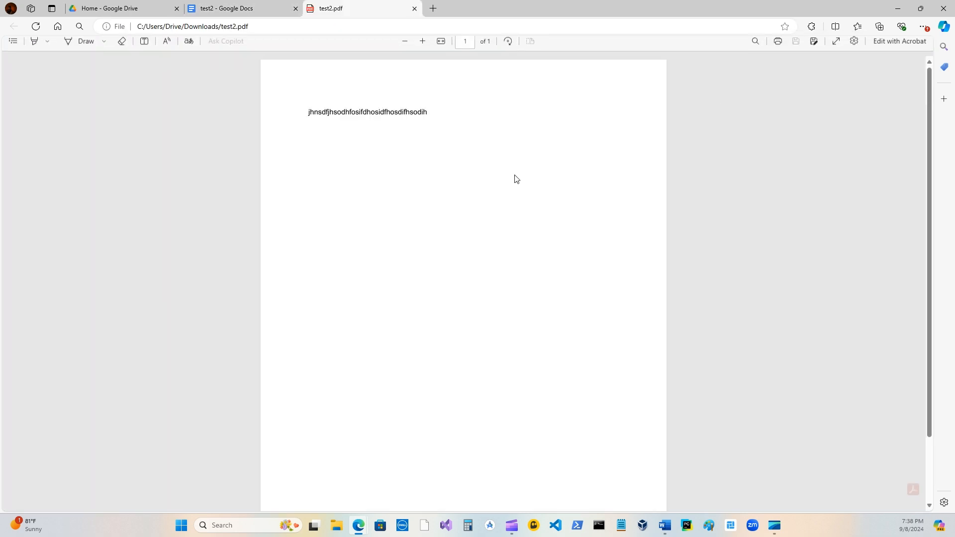
{"action": "left_click", "coordinate": [415, 9]}
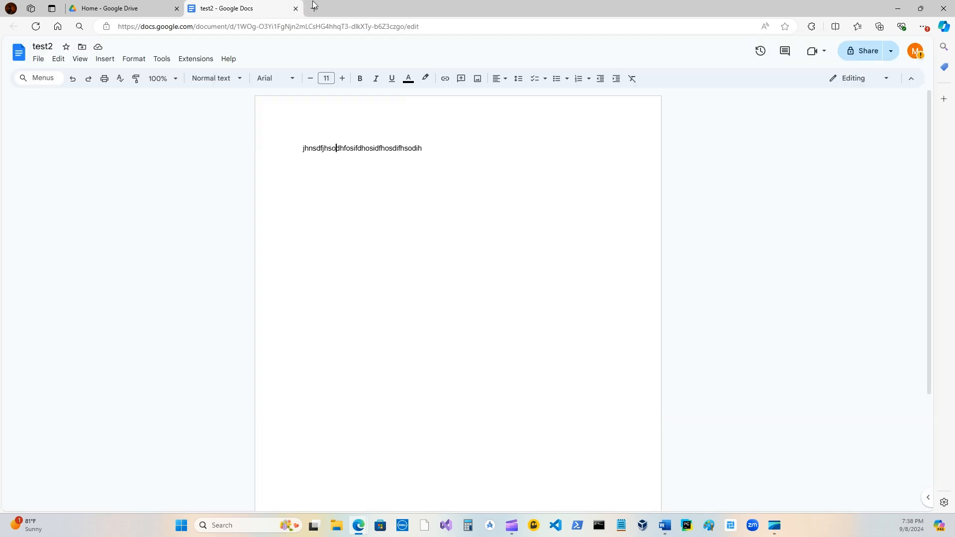
{"action": "left_click", "coordinate": [37, 59]}
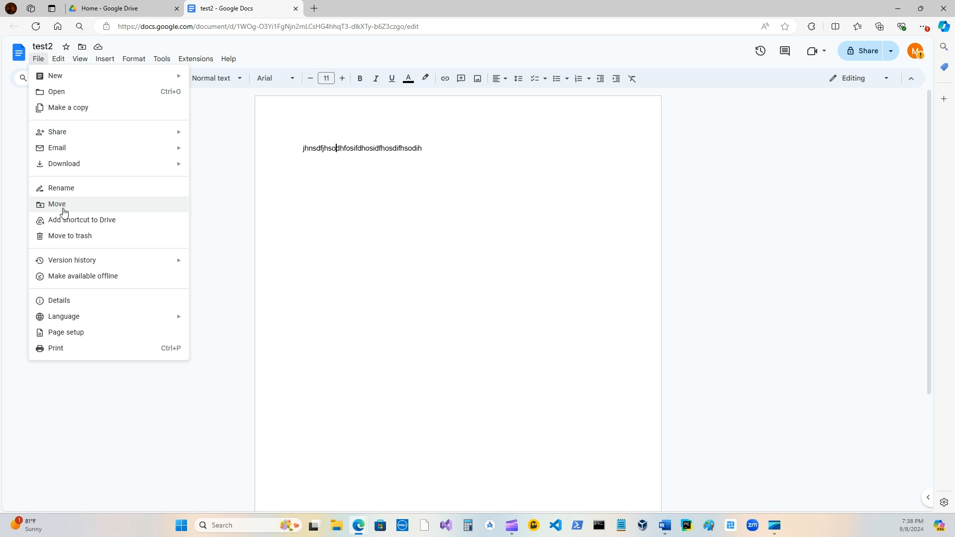
{"action": "left_click", "coordinate": [58, 205]}
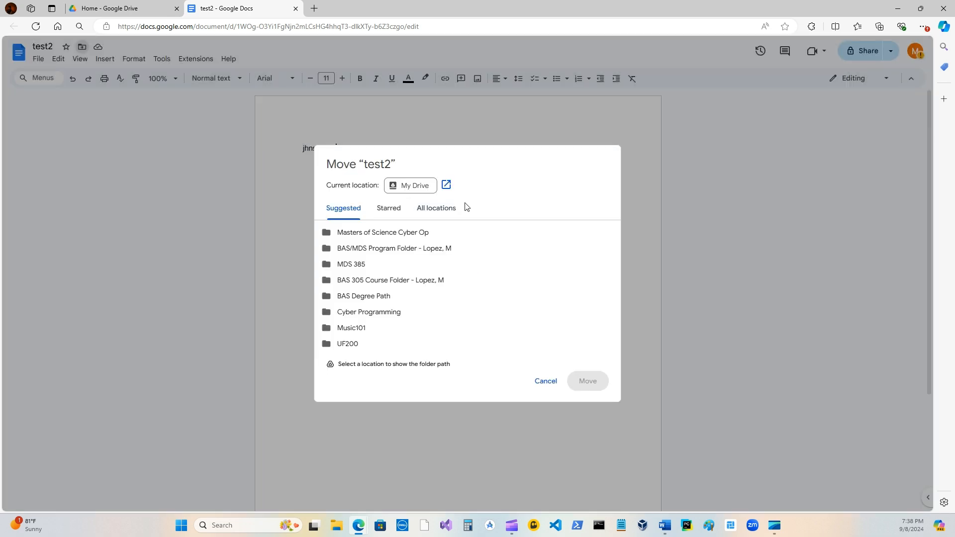
{"action": "left_click", "coordinate": [546, 381]}
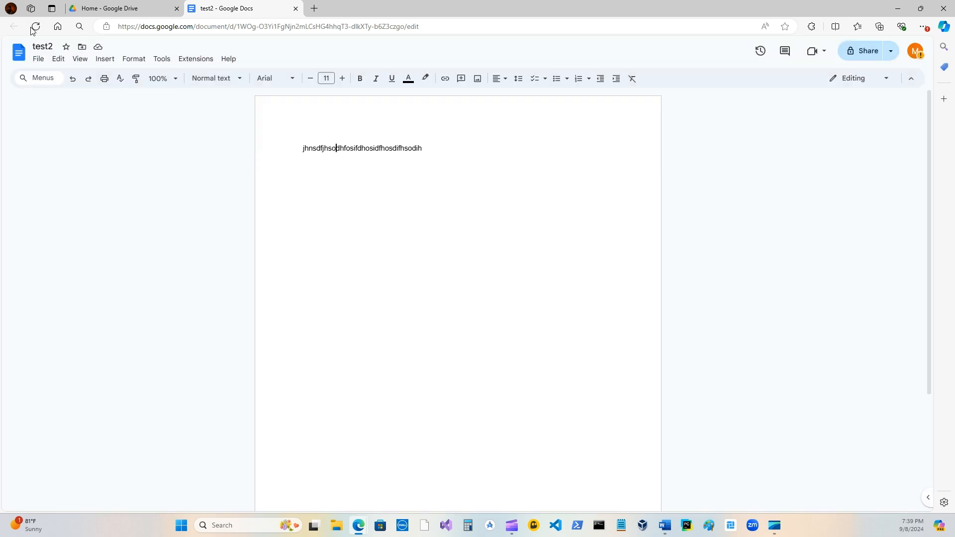
{"action": "left_click", "coordinate": [36, 60]}
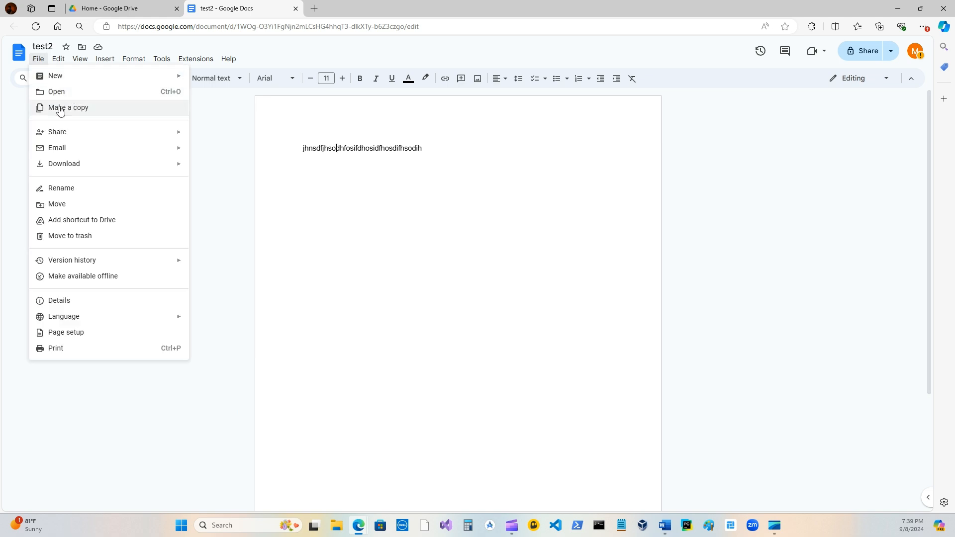
{"action": "left_click", "coordinate": [59, 106]}
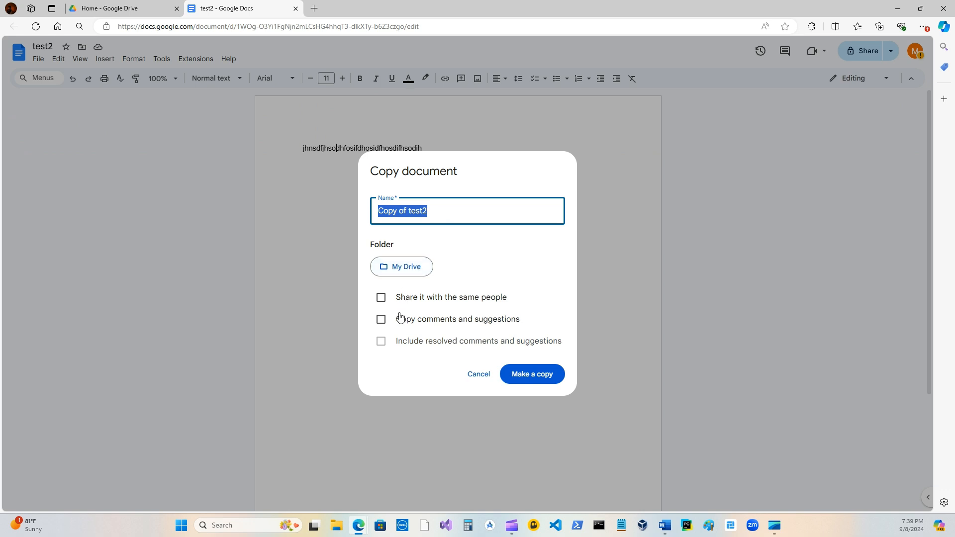
{"action": "left_click", "coordinate": [409, 269]}
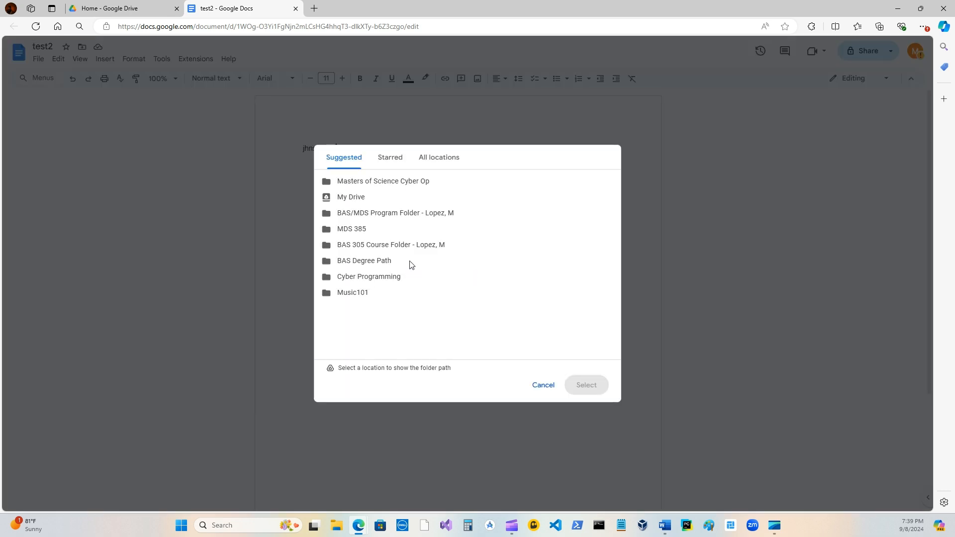
{"action": "left_click", "coordinate": [456, 164]}
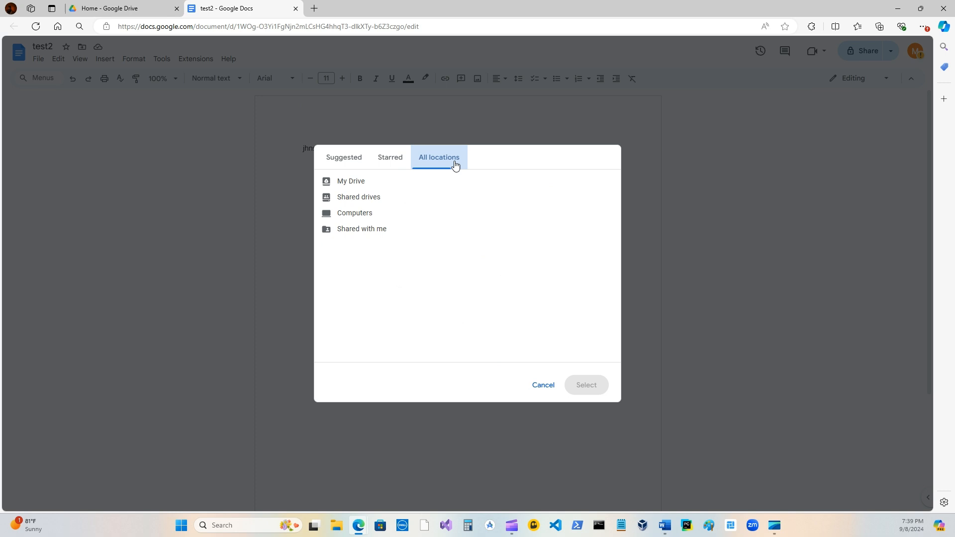
{"action": "left_click", "coordinate": [362, 213]}
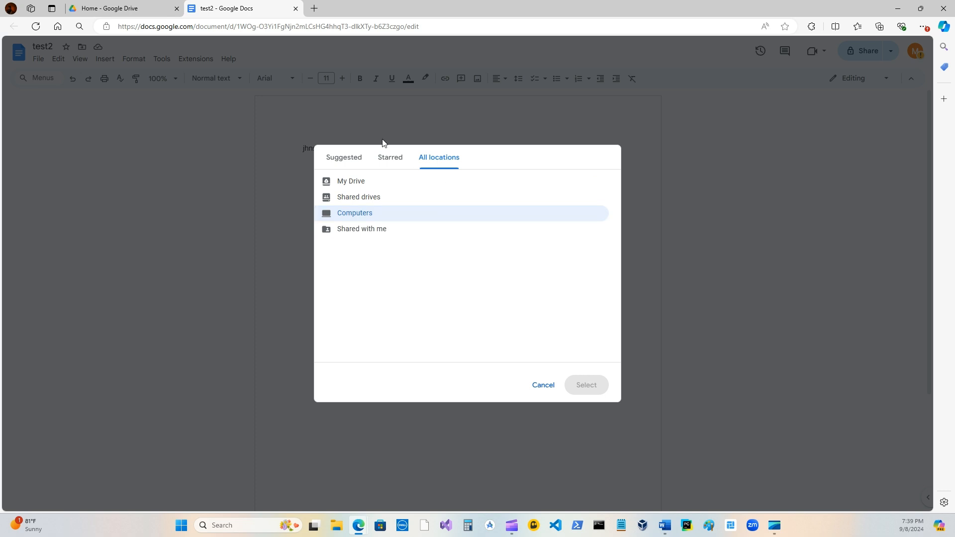
{"action": "left_click", "coordinate": [547, 387]}
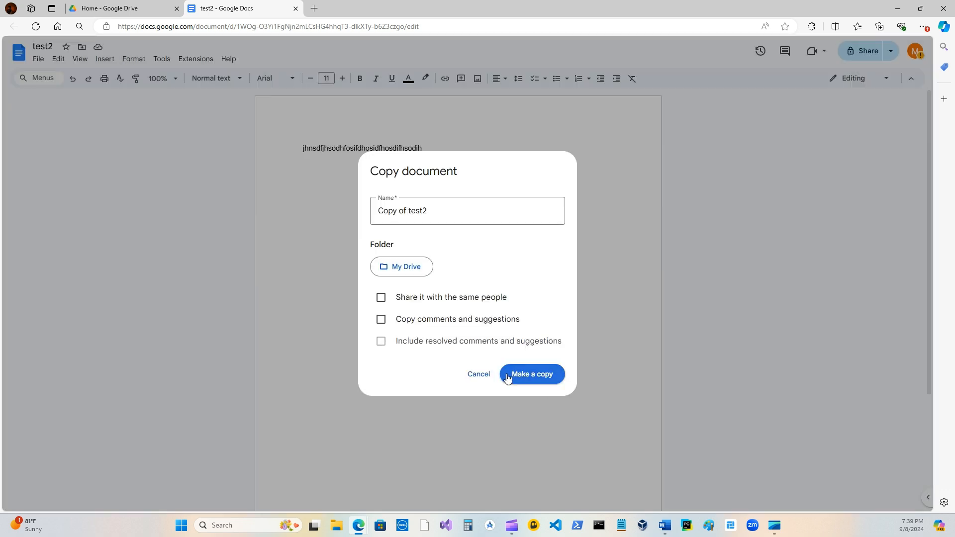
{"action": "left_click", "coordinate": [476, 375]}
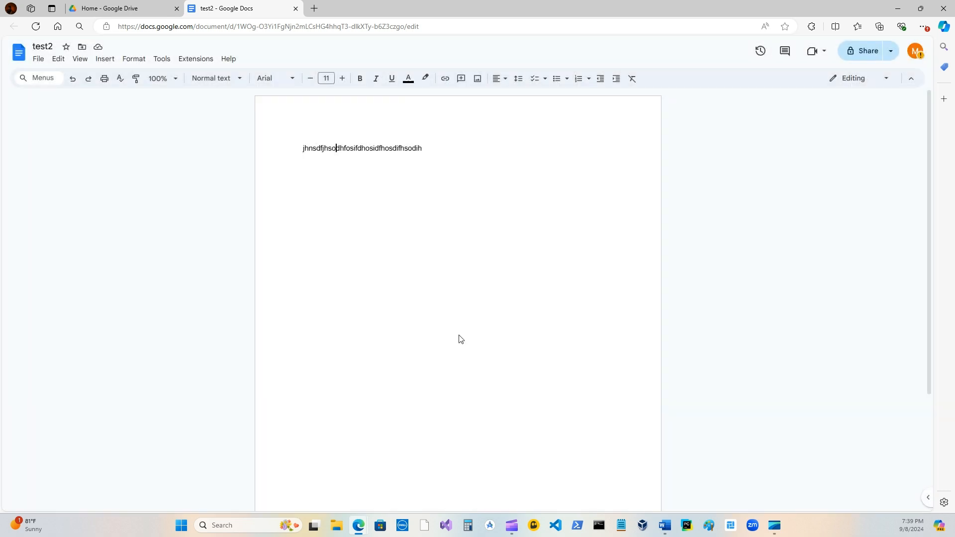
{"action": "left_click", "coordinate": [39, 59]}
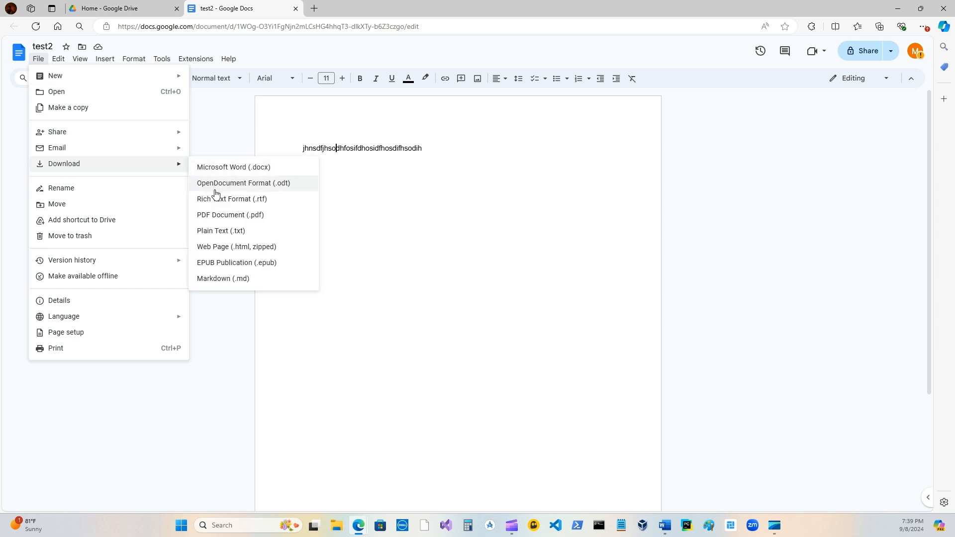
{"action": "left_click", "coordinate": [489, 260]}
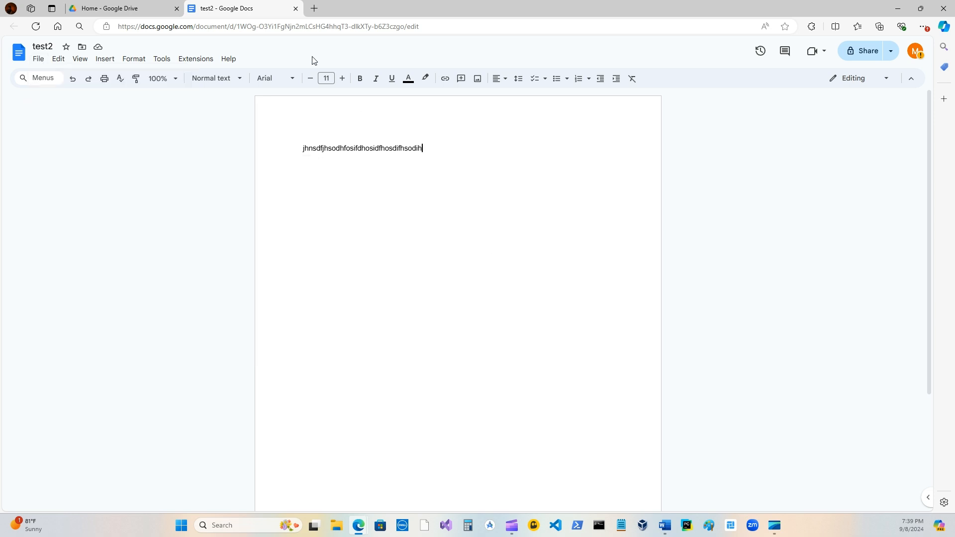
Close the test2 document and the Google Drive home page.
{"action": "left_click", "coordinate": [295, 9]}
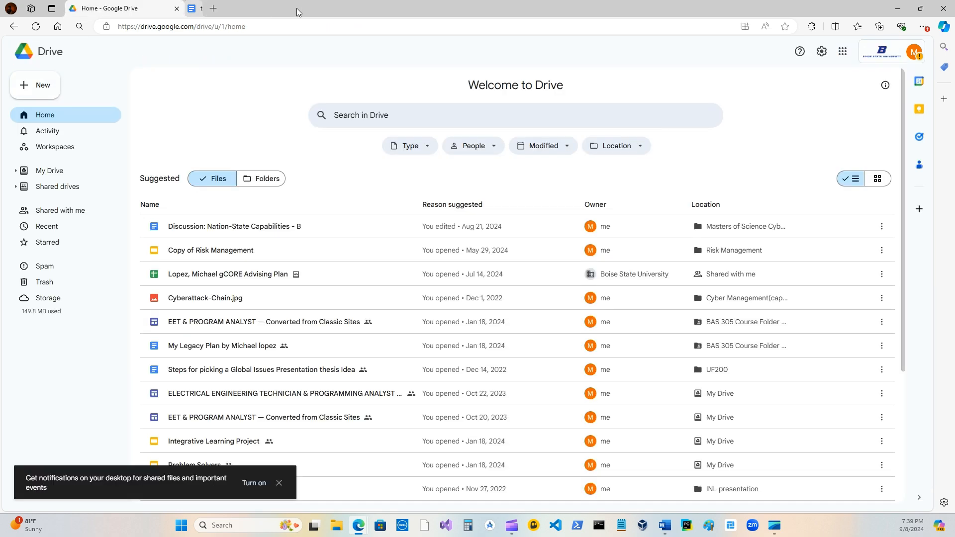
{"action": "left_click", "coordinate": [177, 8]}
Open test2.pdf from the Downloads folder in File Explorer to check its contents, and close it again.
{"action": "left_click", "coordinate": [337, 525]}
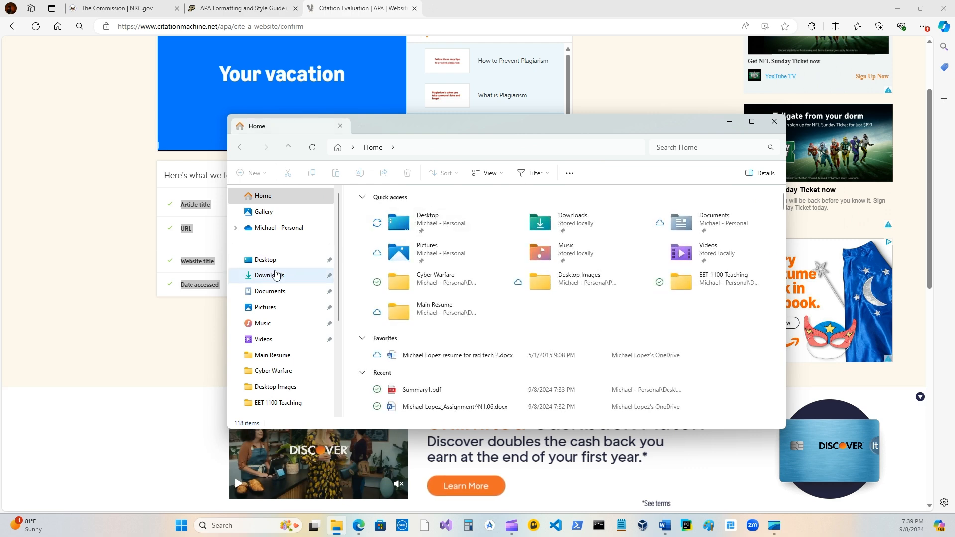
{"action": "left_click", "coordinate": [266, 277]}
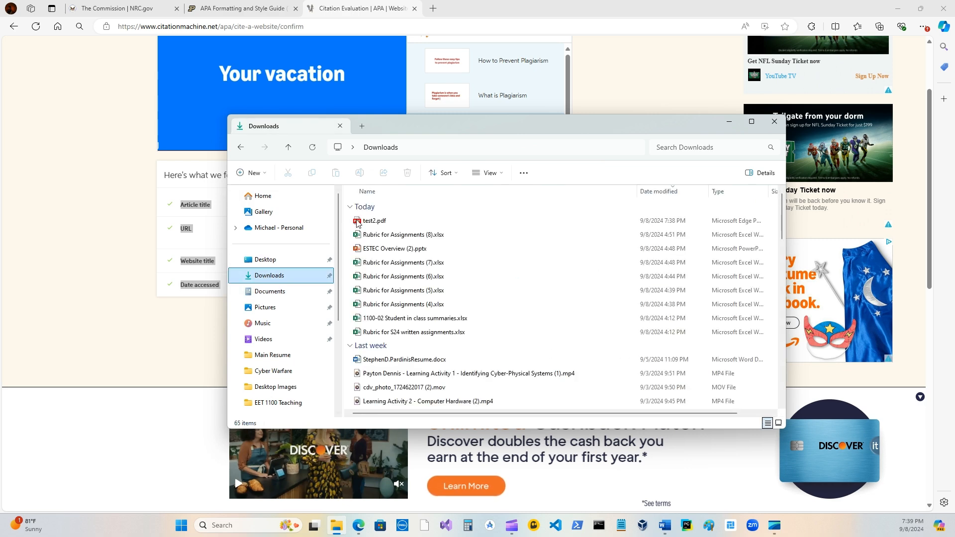
{"action": "left_click", "coordinate": [381, 221]}
{"action": "double_click", "coordinate": [381, 222]}
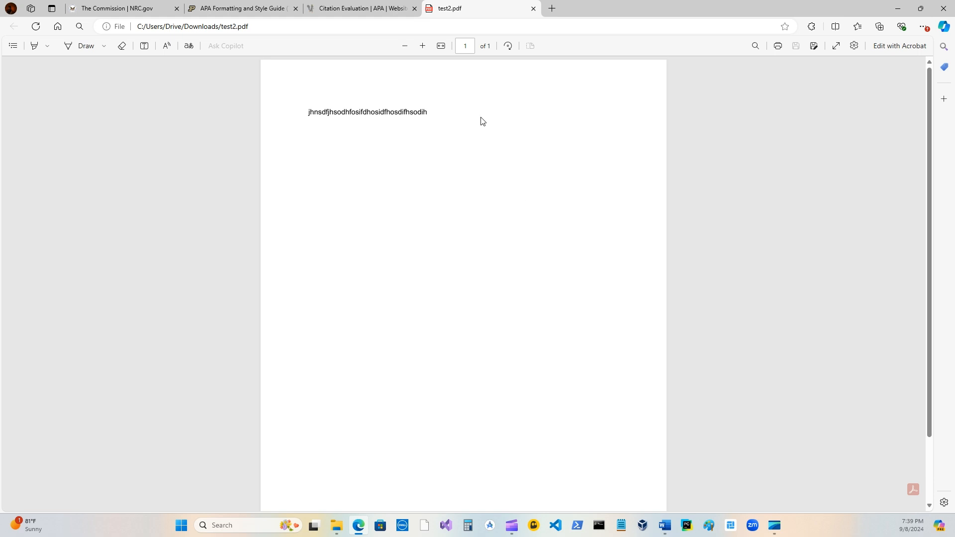
{"action": "left_click", "coordinate": [533, 8]}
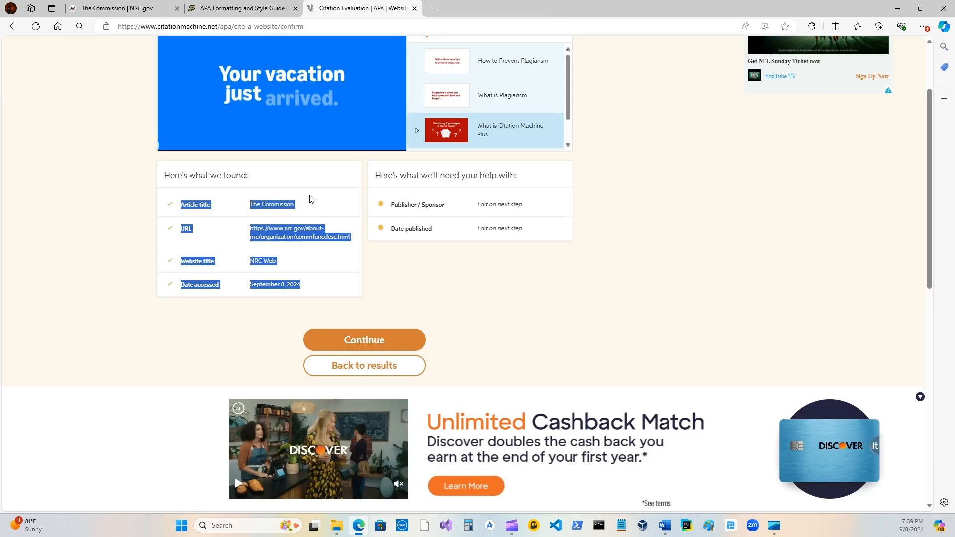
Copy test2.pdf from the Downloads folder into Test Folder on the Desktop, and close File Explorer.
{"action": "left_click", "coordinate": [337, 526]}
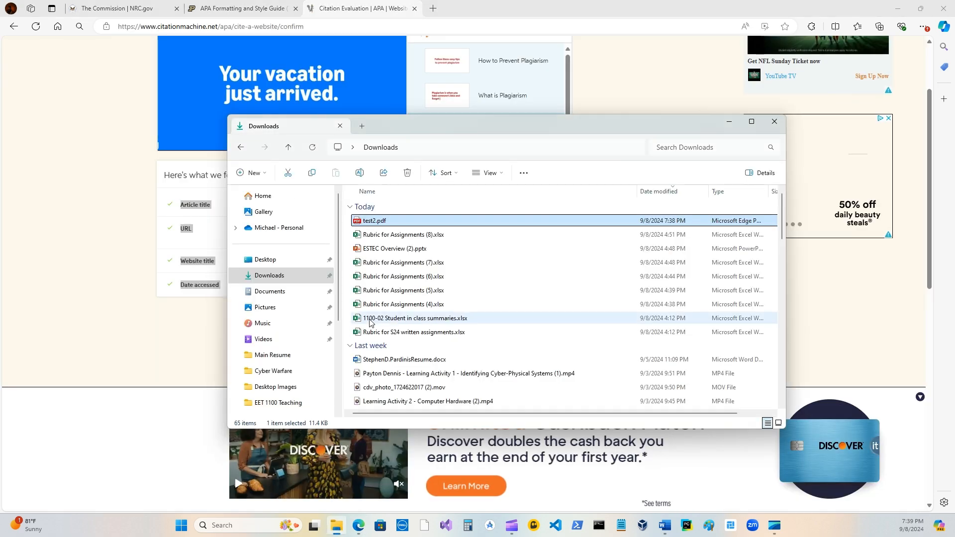
{"action": "right_click", "coordinate": [385, 223]}
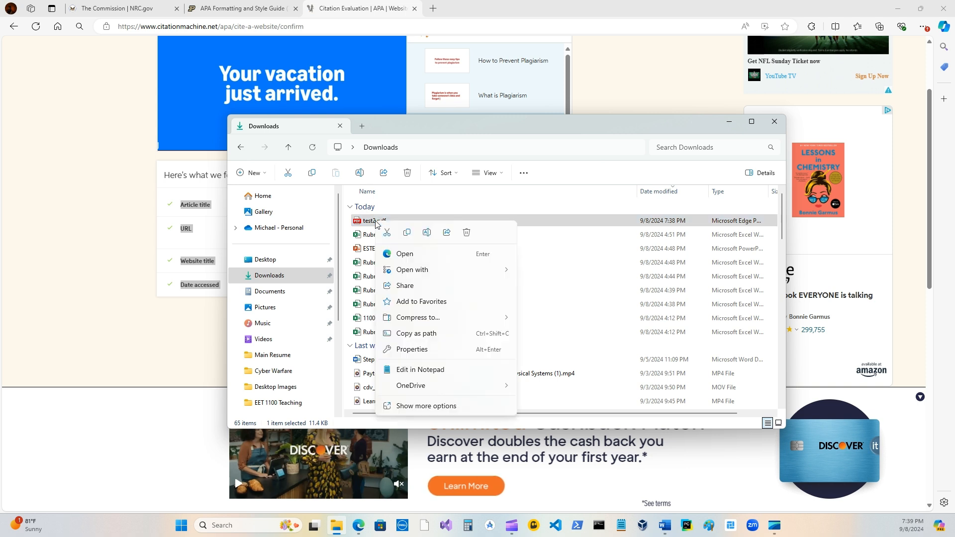
{"action": "left_click", "coordinate": [407, 234]}
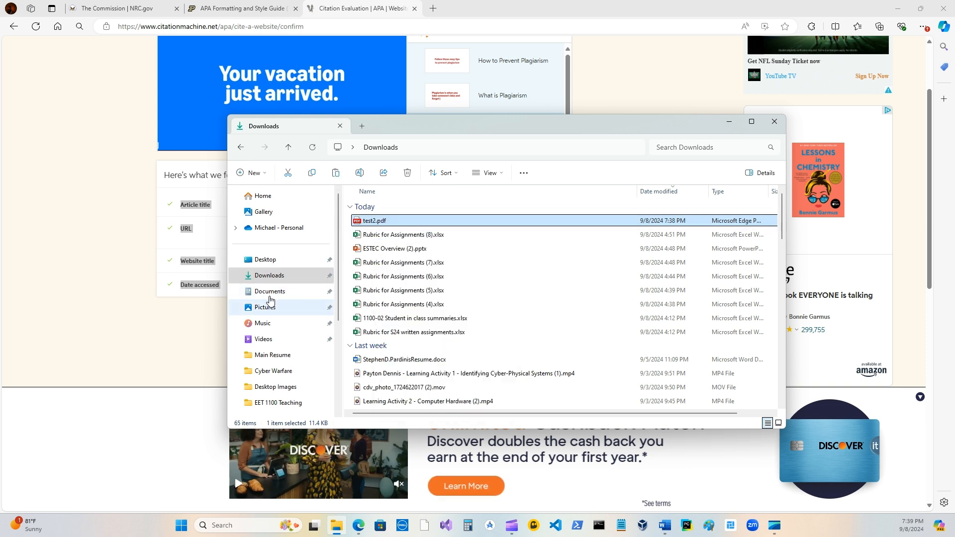
{"action": "left_click", "coordinate": [268, 260]}
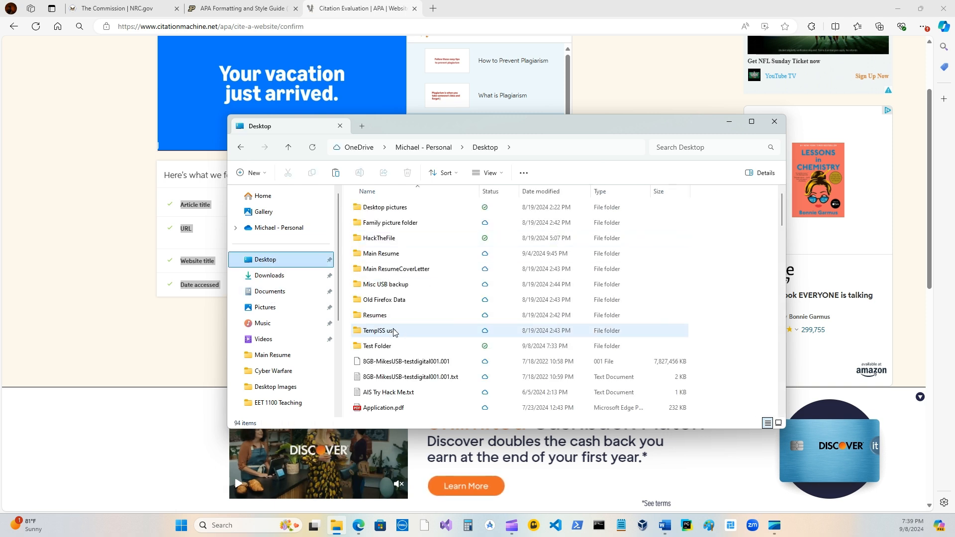
{"action": "double_click", "coordinate": [374, 347]}
{"action": "right_click", "coordinate": [387, 261]}
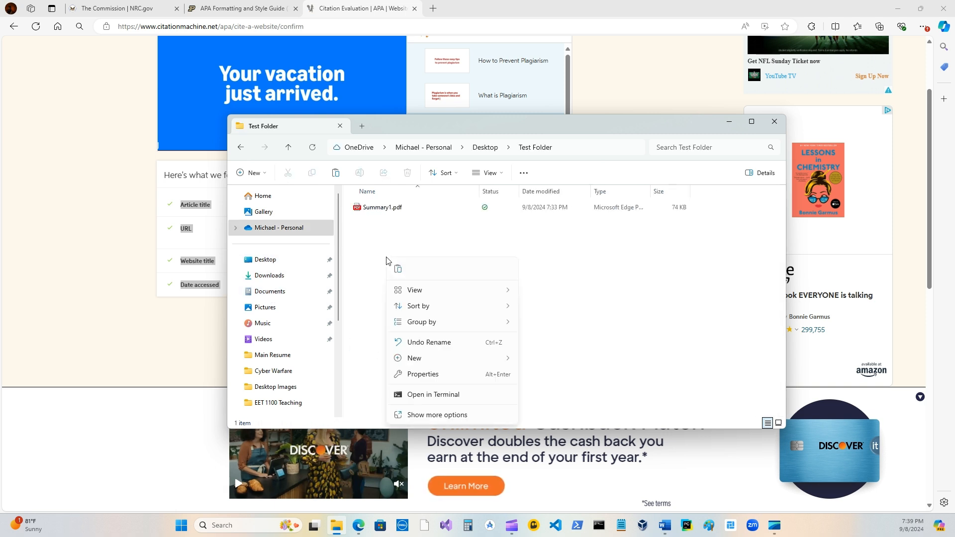
{"action": "left_click", "coordinate": [398, 272]}
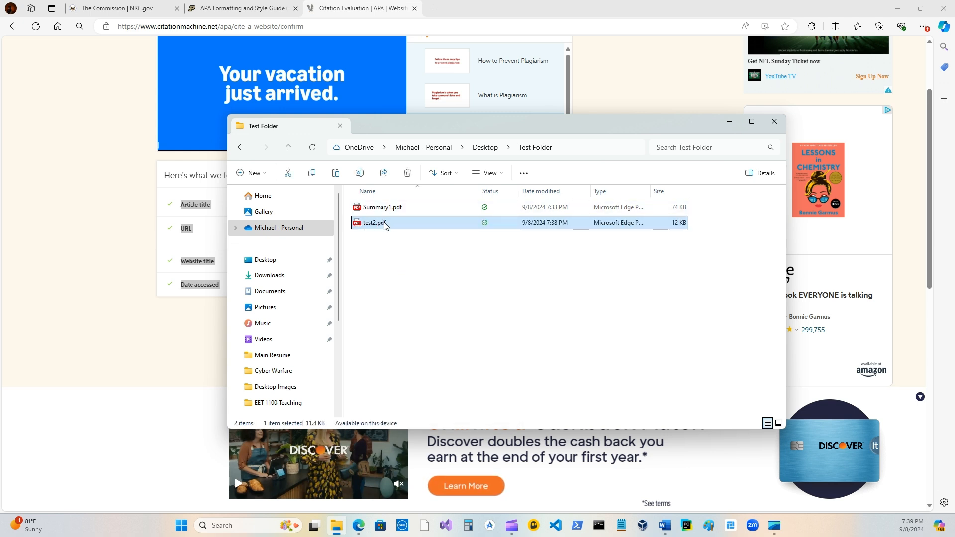
{"action": "left_click", "coordinate": [391, 210]}
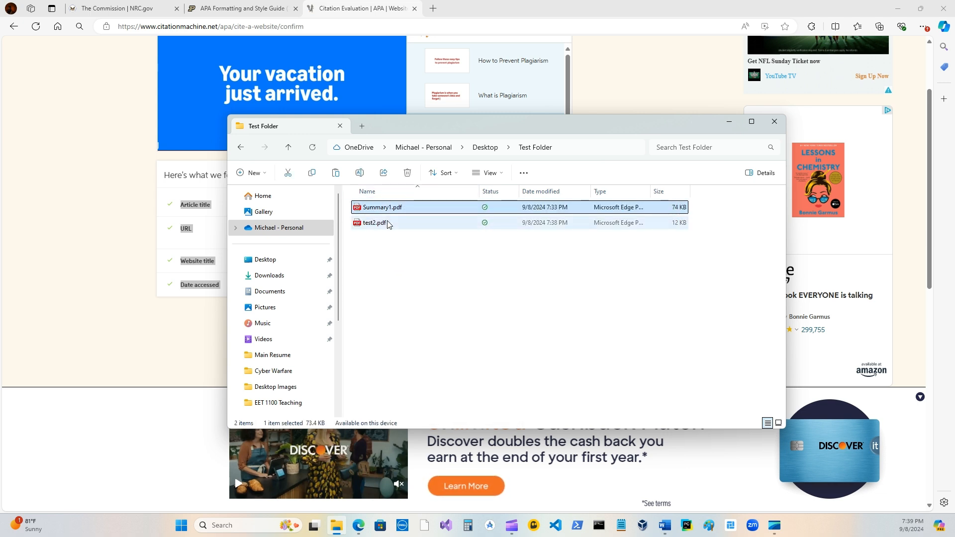
{"action": "left_click", "coordinate": [388, 225]}
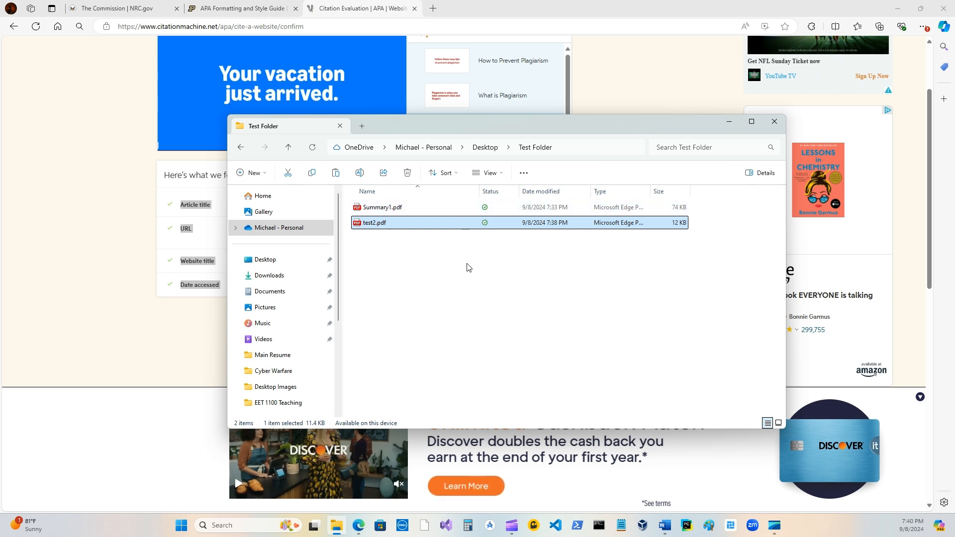
{"action": "left_click", "coordinate": [340, 126]}
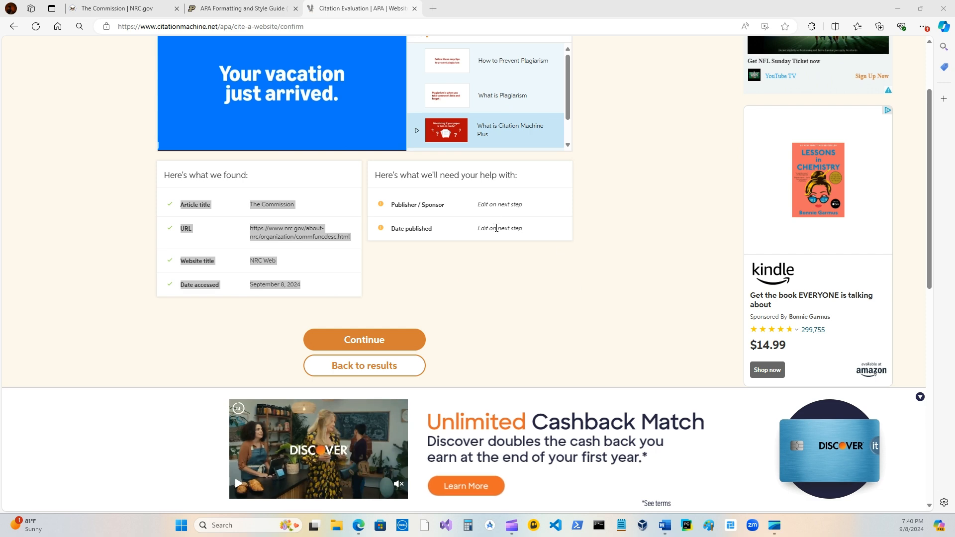
Close the remaining citation, APA formatting and NRC web pages in the browser.
{"action": "left_click", "coordinate": [235, 9]}
{"action": "left_click", "coordinate": [398, 9]}
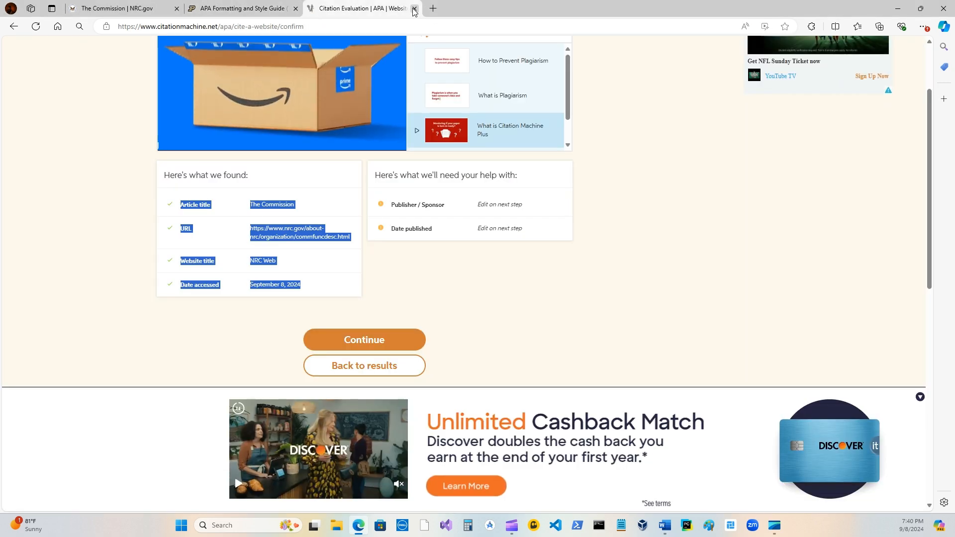
{"action": "left_click", "coordinate": [414, 8]}
{"action": "left_click", "coordinate": [296, 8]}
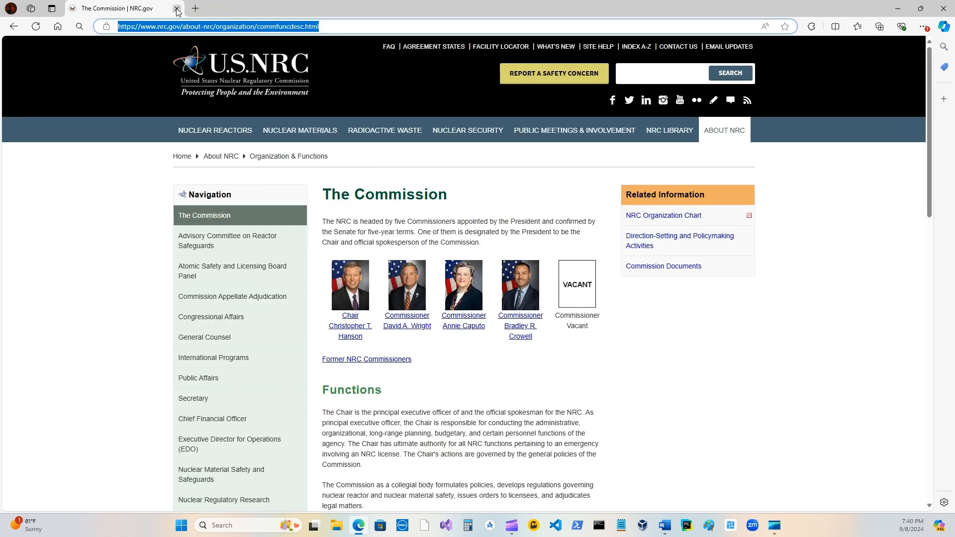
{"action": "left_click", "coordinate": [175, 8]}
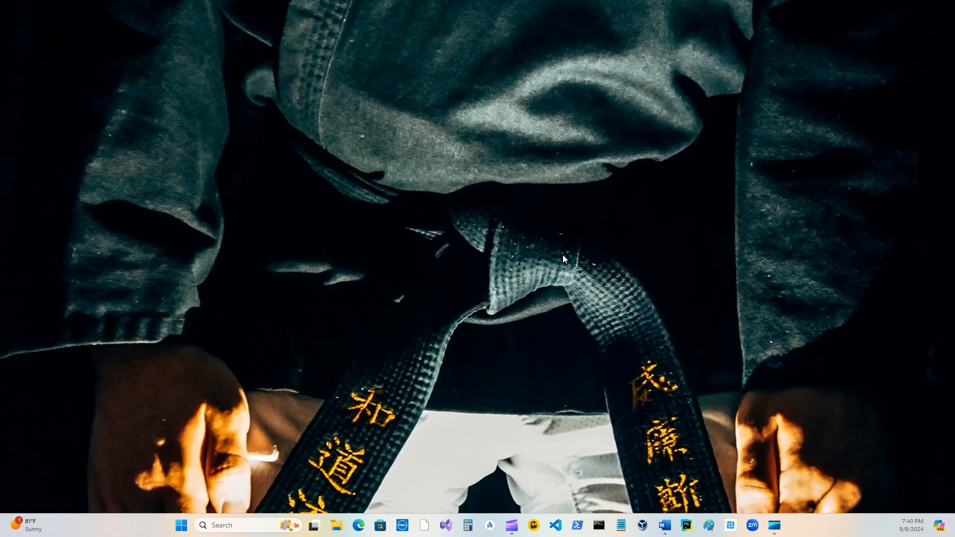